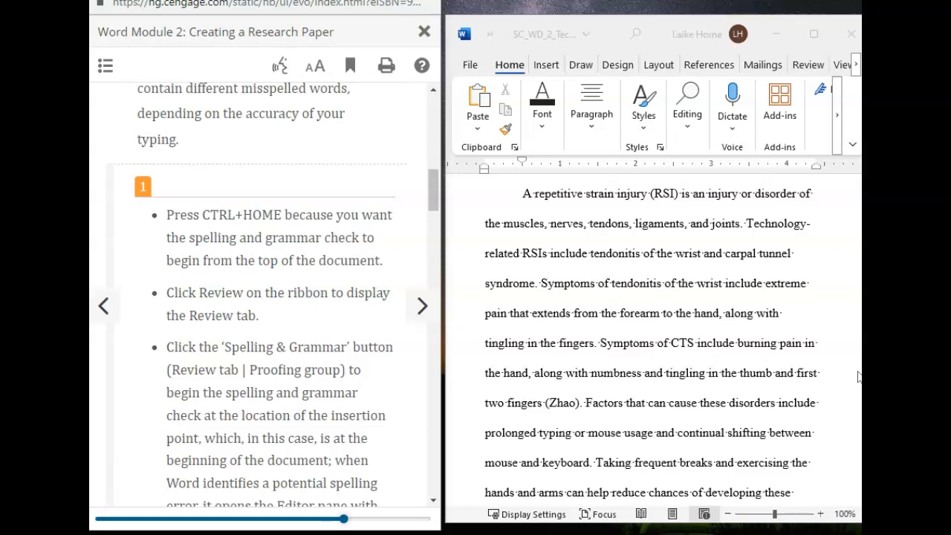
Step: Jump to the top of the research paper, showing the heading block and title
{"action": "left_click", "coordinate": [653, 256]}
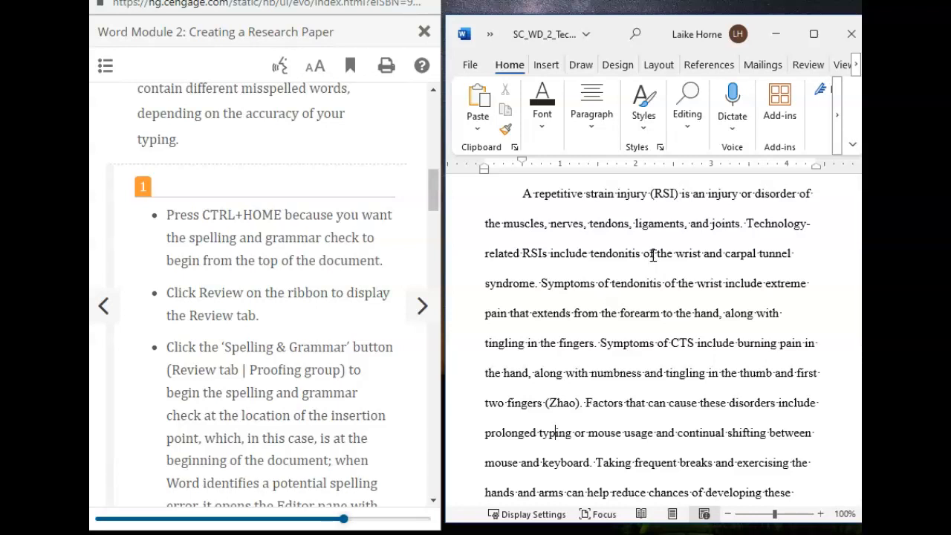
{"action": "key", "text": "ctrl+Home"}
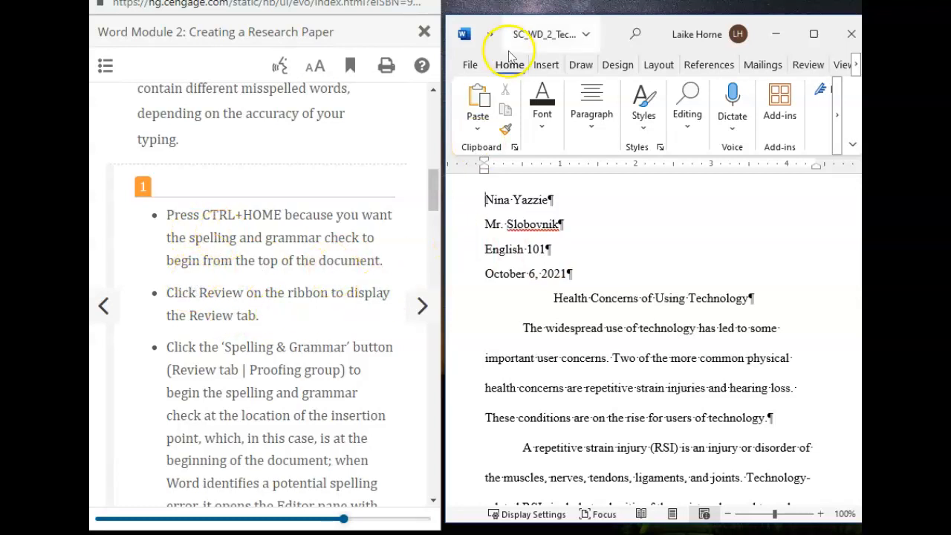
Step: Run a full Spelling & Grammar check from the Review tab's Proofing group
{"action": "left_click", "coordinate": [809, 66]}
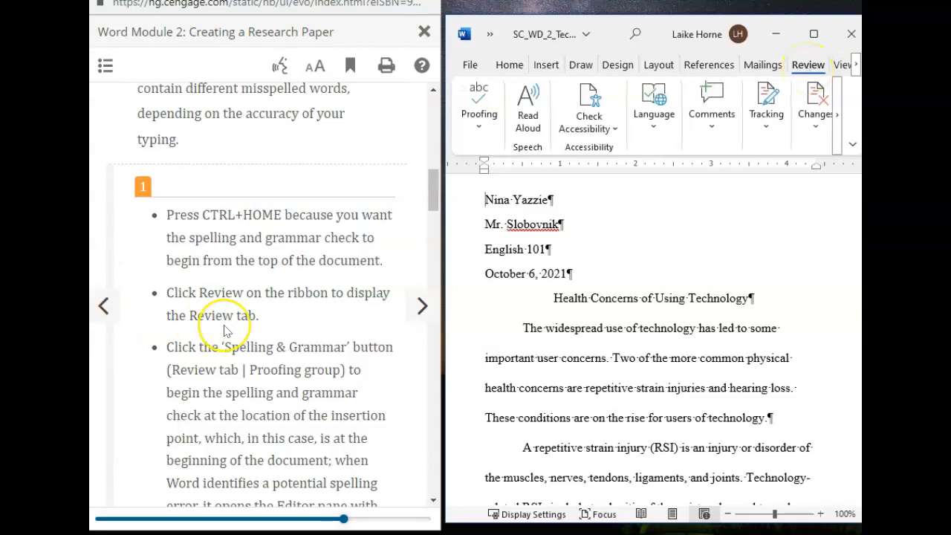
{"action": "scroll", "coordinate": [225, 326], "scroll_direction": "down", "scroll_amount": 2}
{"action": "scroll", "coordinate": [254, 317], "scroll_direction": "down", "scroll_amount": 1}
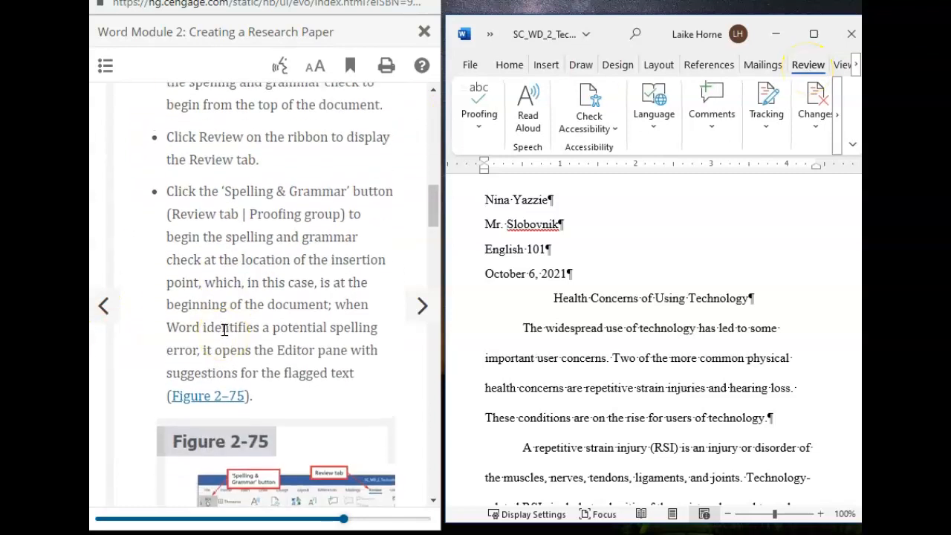
{"action": "left_click", "coordinate": [838, 127]}
{"action": "left_click", "coordinate": [457, 122]}
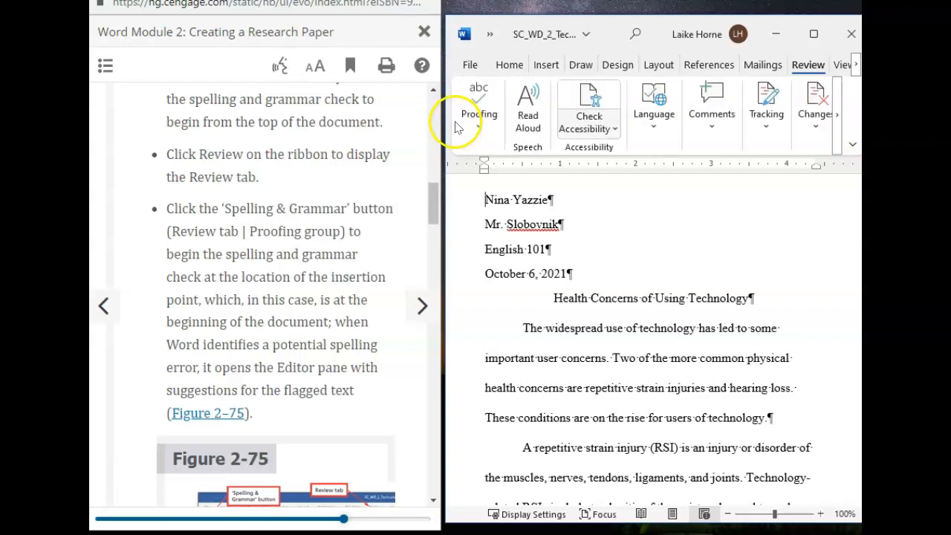
{"action": "left_click", "coordinate": [615, 129]}
{"action": "left_click", "coordinate": [485, 129]}
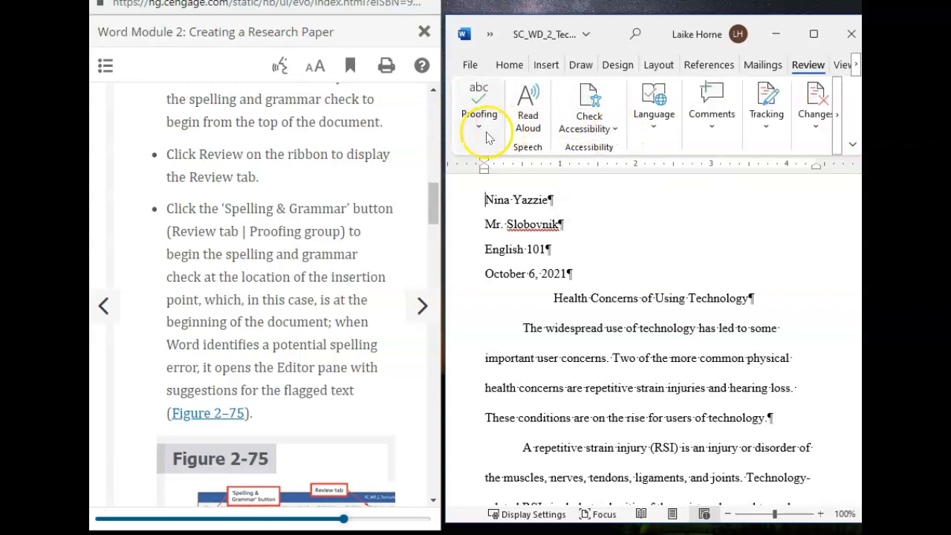
{"action": "left_click", "coordinate": [528, 197]}
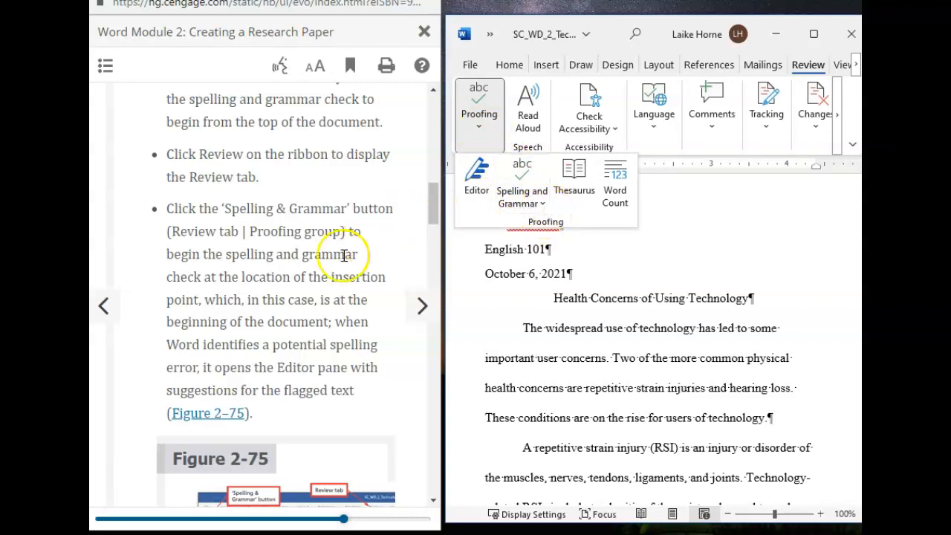
{"action": "left_click", "coordinate": [517, 191]}
{"action": "left_click", "coordinate": [539, 247]}
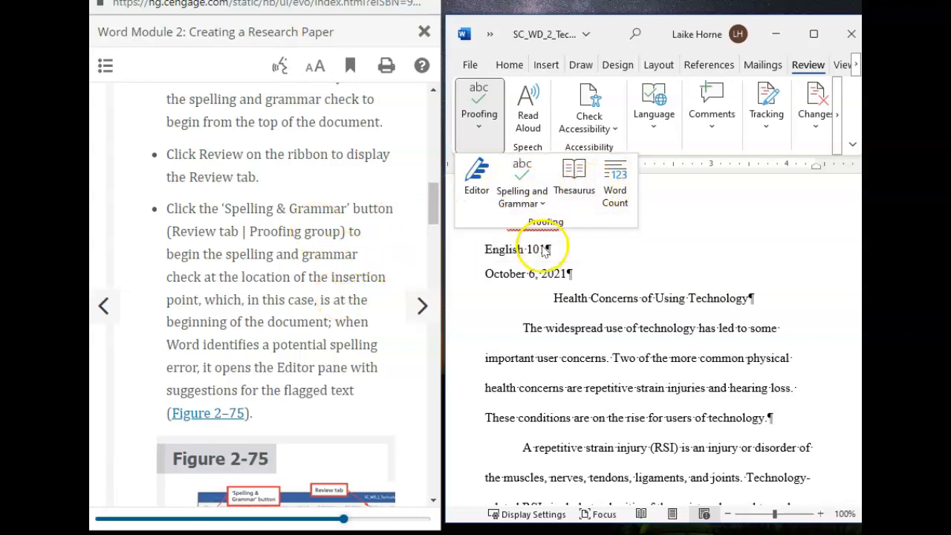
Step: Ignore all occurrences of the instructor's surname flagged by the Editor
{"action": "scroll", "coordinate": [210, 289], "scroll_direction": "down", "scroll_amount": 3}
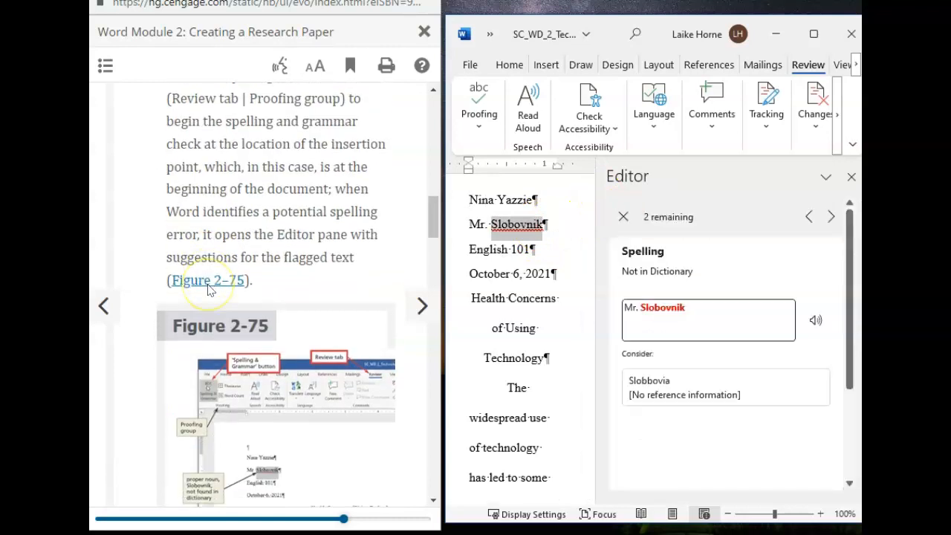
{"action": "scroll", "coordinate": [208, 290], "scroll_direction": "down", "scroll_amount": 2}
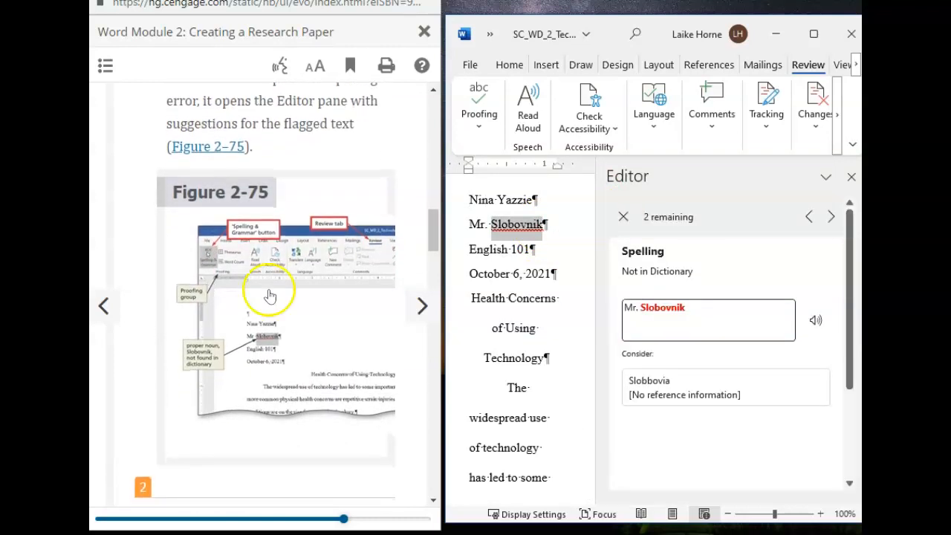
{"action": "scroll", "coordinate": [299, 337], "scroll_direction": "down", "scroll_amount": 3}
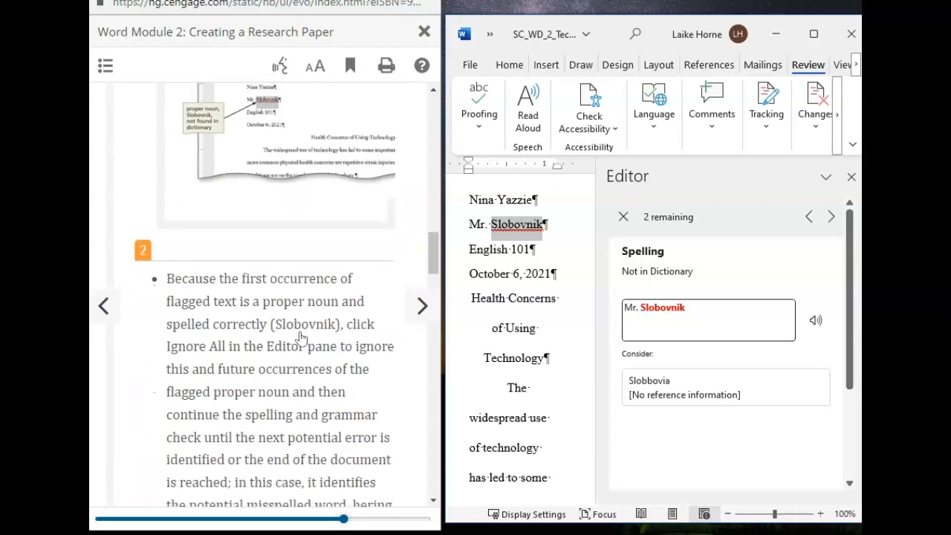
{"action": "scroll", "coordinate": [299, 338], "scroll_direction": "down", "scroll_amount": 2}
{"action": "scroll", "coordinate": [301, 338], "scroll_direction": "up", "scroll_amount": 2}
{"action": "scroll", "coordinate": [301, 338], "scroll_direction": "down", "scroll_amount": 3}
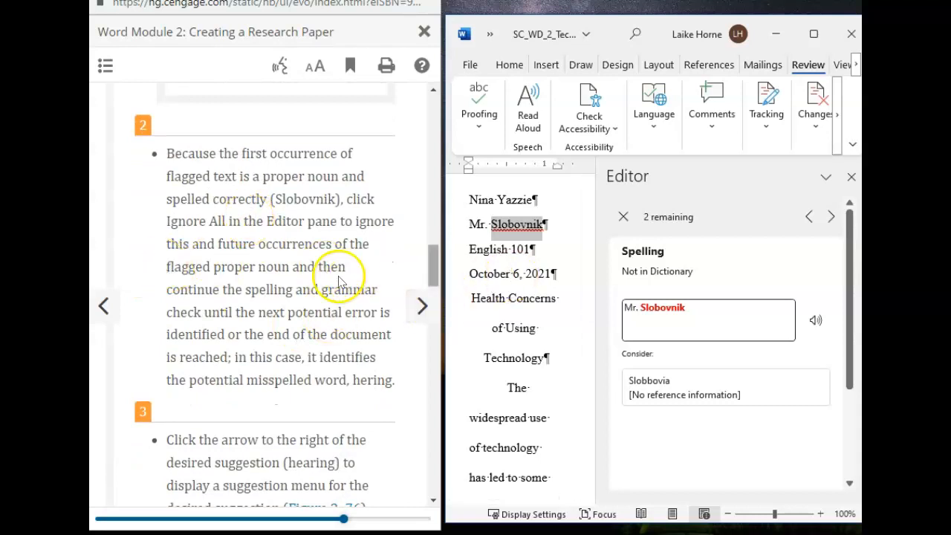
{"action": "left_click_drag", "start_coordinate": [849, 366], "coordinate": [854, 446]}
{"action": "left_click", "coordinate": [654, 400]}
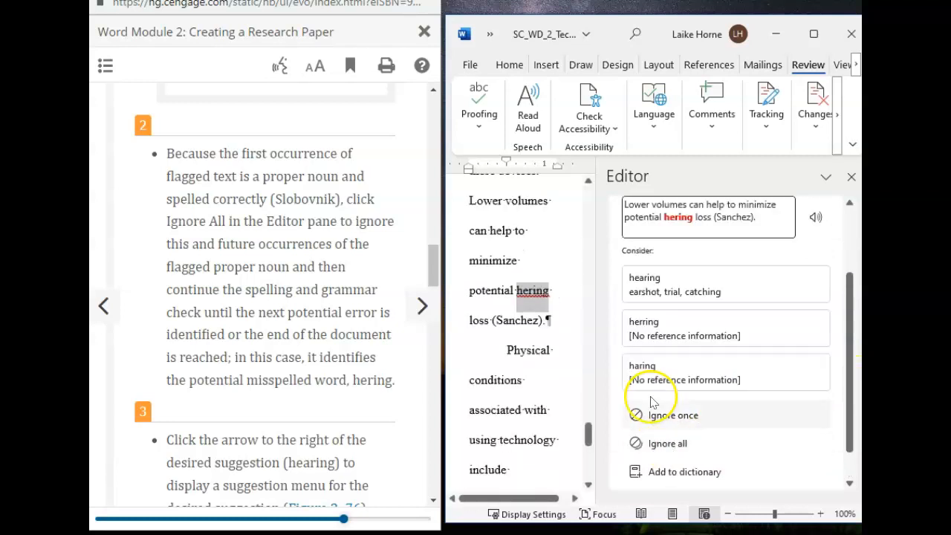
Step: Replace the misspelling 'hering' with the suggestion 'hearing'
{"action": "scroll", "coordinate": [218, 318], "scroll_direction": "down", "scroll_amount": 5}
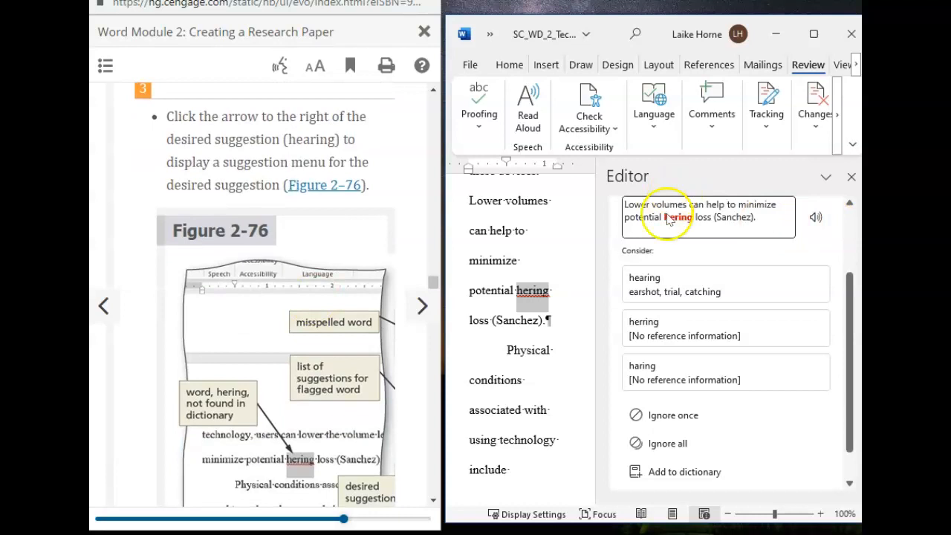
{"action": "mouse_move", "coordinate": [645, 292]}
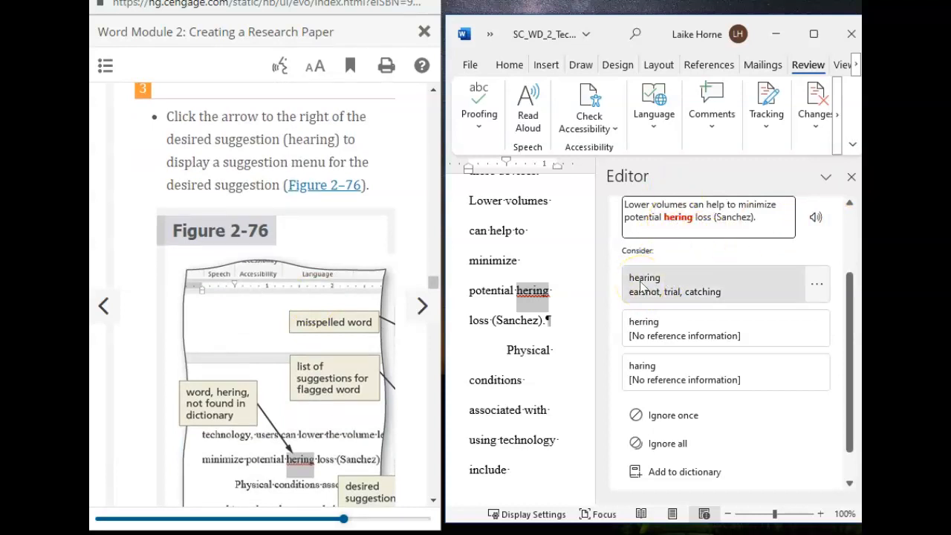
{"action": "left_click", "coordinate": [640, 285]}
Step: Open the Editor's Conciseness suggestion for 'and also hearing loss'
{"action": "scroll", "coordinate": [273, 383], "scroll_direction": "down", "scroll_amount": 5}
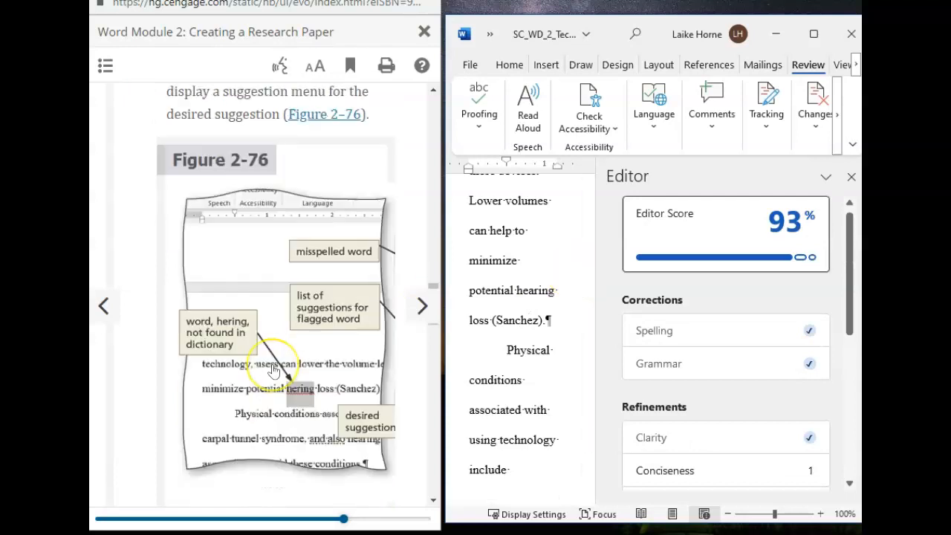
{"action": "scroll", "coordinate": [273, 370], "scroll_direction": "down", "scroll_amount": 2}
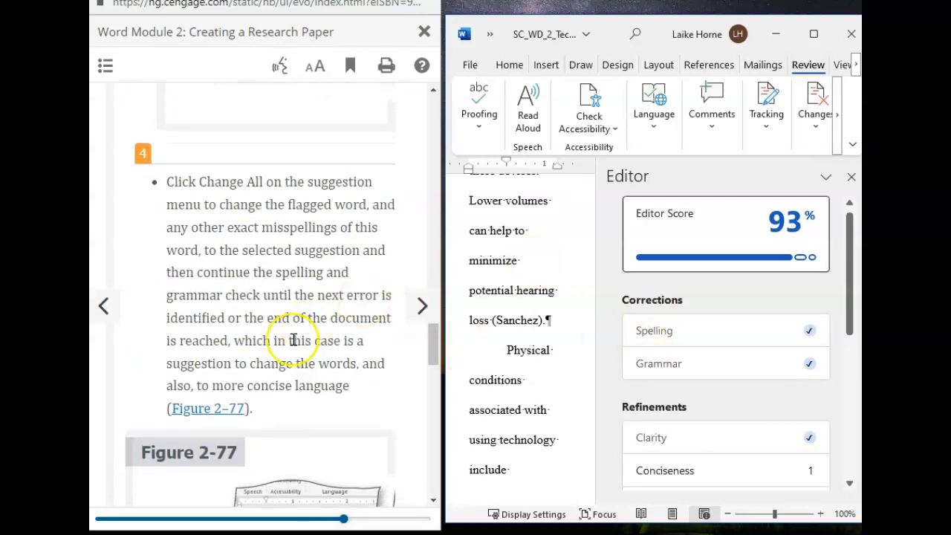
{"action": "scroll", "coordinate": [294, 339], "scroll_direction": "down", "scroll_amount": 3}
{"action": "scroll", "coordinate": [292, 340], "scroll_direction": "down", "scroll_amount": 3}
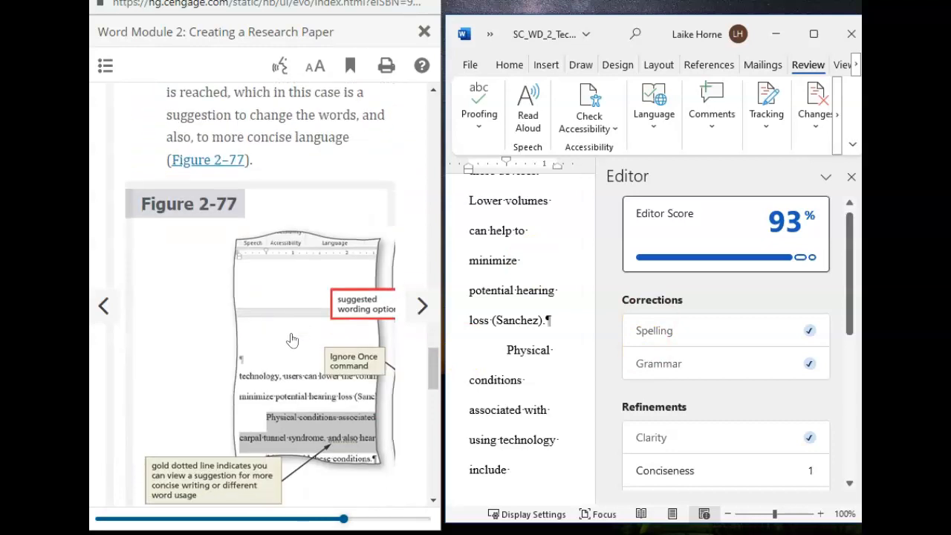
{"action": "scroll", "coordinate": [292, 339], "scroll_direction": "down", "scroll_amount": 2}
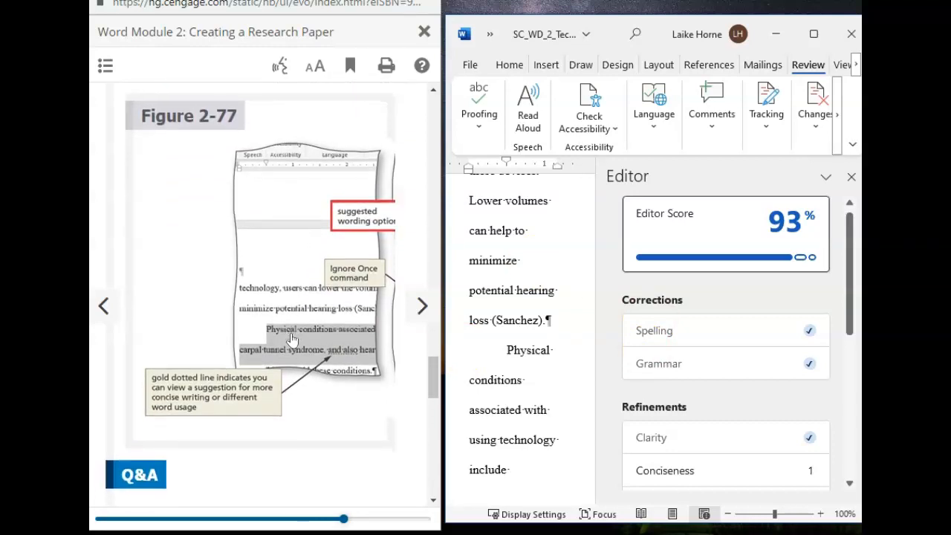
{"action": "scroll", "coordinate": [292, 340], "scroll_direction": "down", "scroll_amount": 1}
{"action": "scroll", "coordinate": [292, 340], "scroll_direction": "down", "scroll_amount": 6}
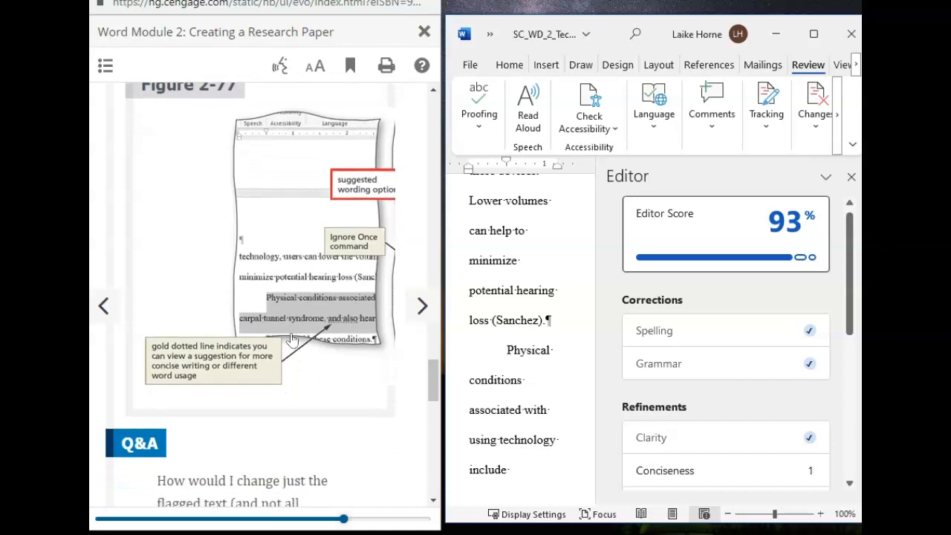
{"action": "scroll", "coordinate": [292, 339], "scroll_direction": "down", "scroll_amount": 3}
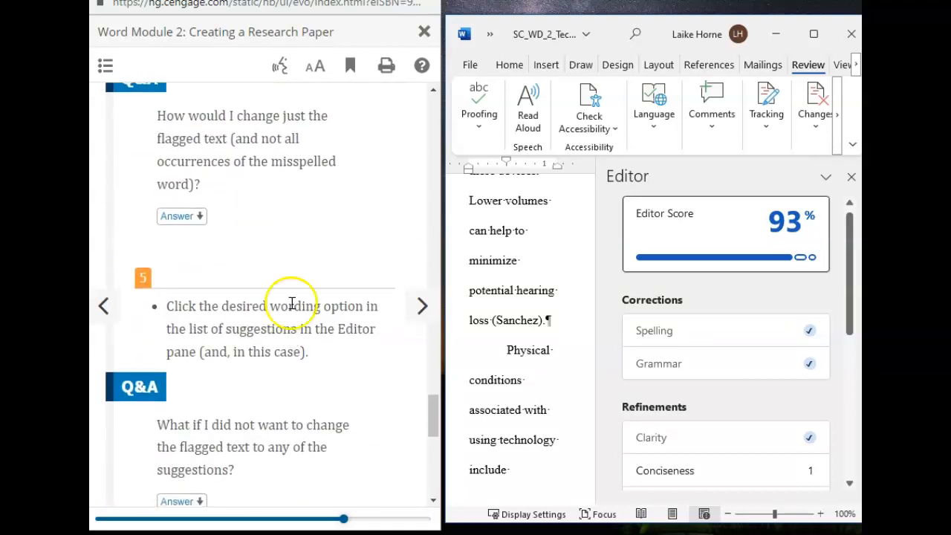
{"action": "scroll", "coordinate": [300, 253], "scroll_direction": "up", "scroll_amount": 8}
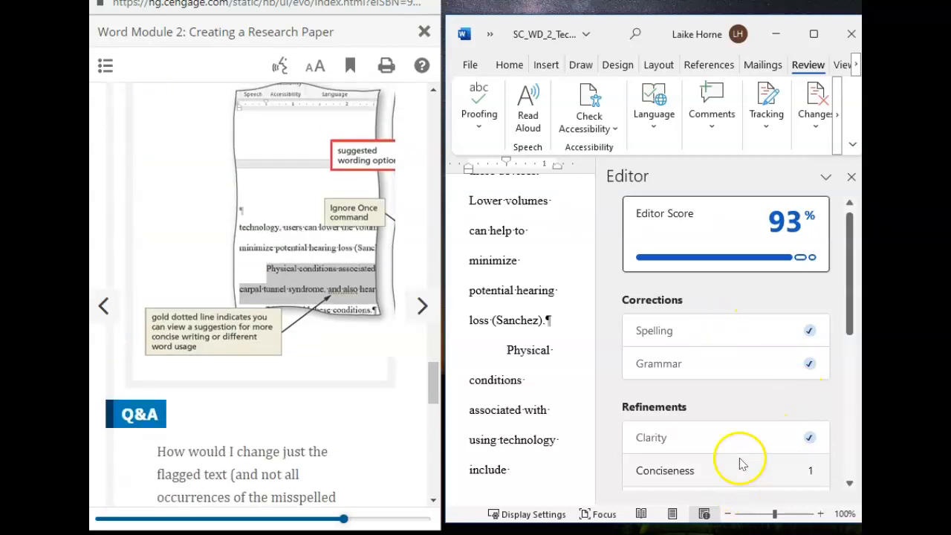
{"action": "left_click", "coordinate": [766, 471]}
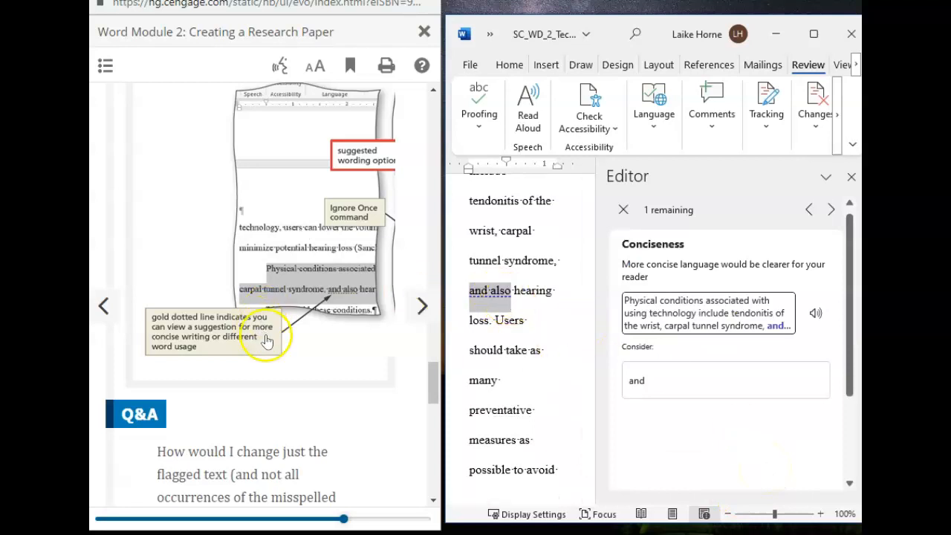
Step: Accept 'and' in place of 'and also', raising the Editor Score to 98%
{"action": "scroll", "coordinate": [291, 393], "scroll_direction": "down", "scroll_amount": 3}
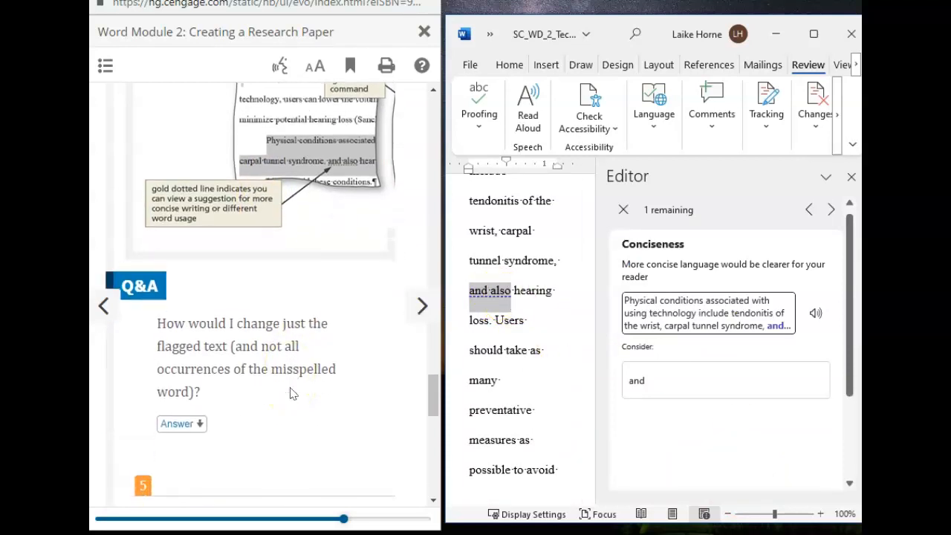
{"action": "scroll", "coordinate": [290, 393], "scroll_direction": "up", "scroll_amount": 6}
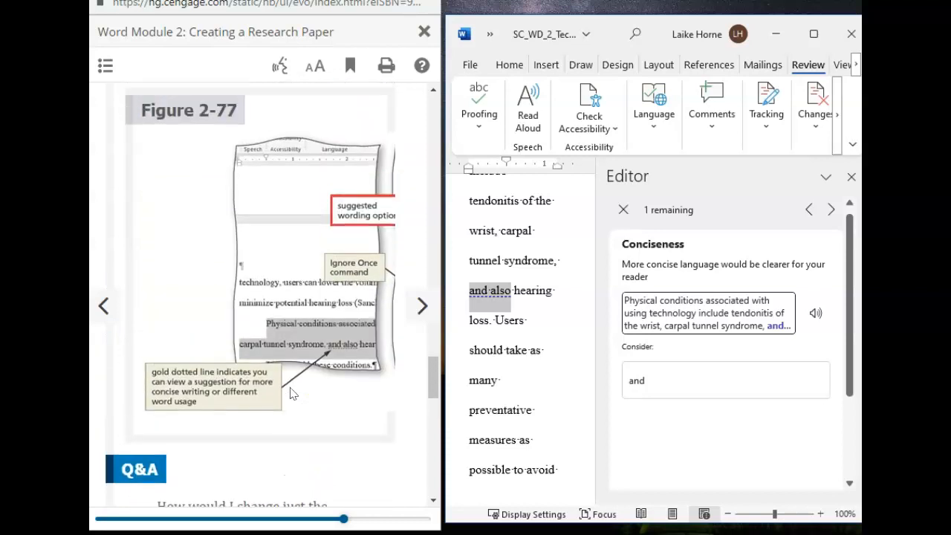
{"action": "left_click", "coordinate": [637, 382]}
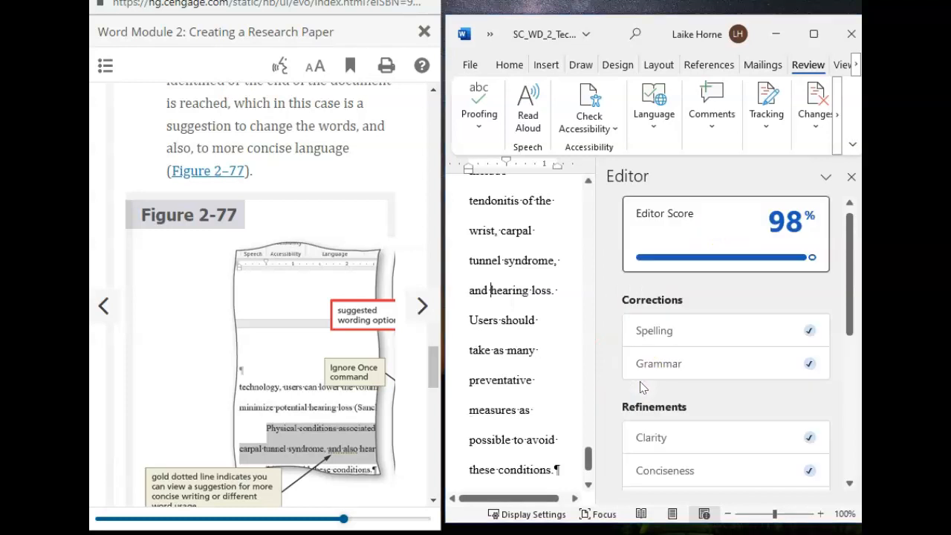
{"action": "left_click", "coordinate": [191, 370]}
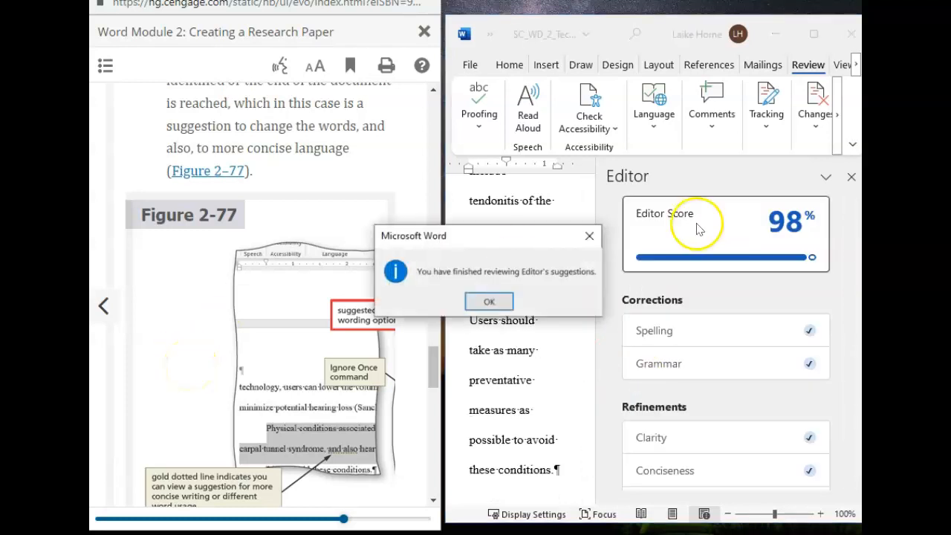
Step: Dismiss the spelling and grammar check completion message
{"action": "scroll", "coordinate": [255, 346], "scroll_direction": "down", "scroll_amount": 5}
{"action": "scroll", "coordinate": [261, 351], "scroll_direction": "down", "scroll_amount": 5}
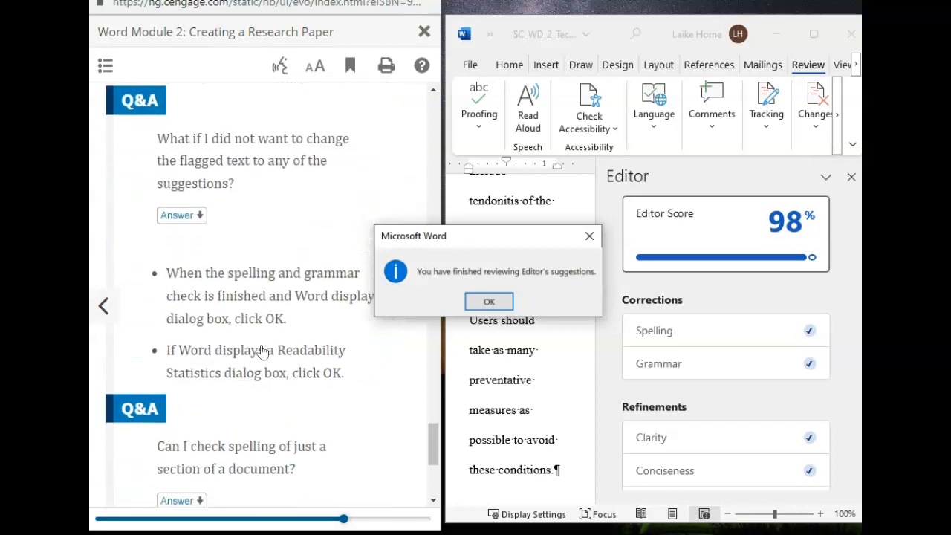
{"action": "scroll", "coordinate": [261, 352], "scroll_direction": "down", "scroll_amount": 3}
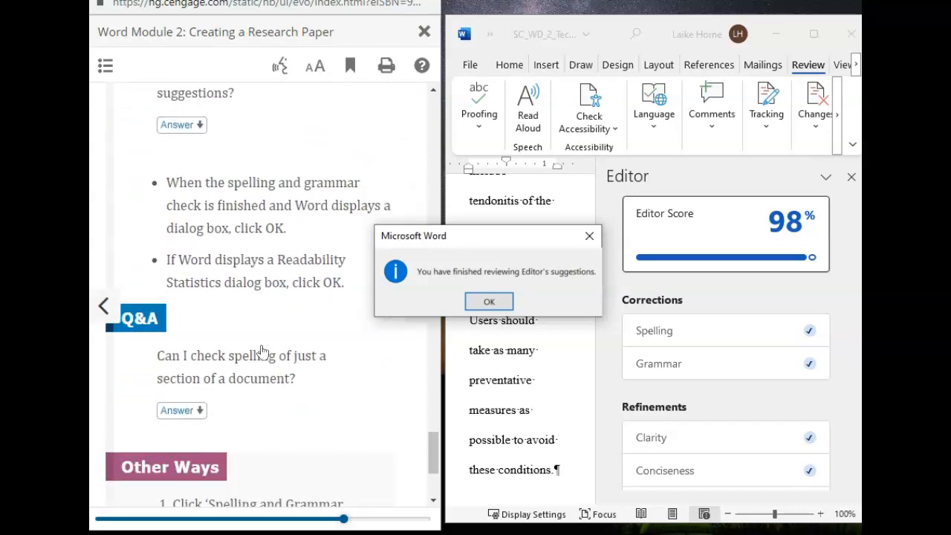
{"action": "scroll", "coordinate": [262, 350], "scroll_direction": "down", "scroll_amount": 2}
{"action": "left_click", "coordinate": [487, 301]}
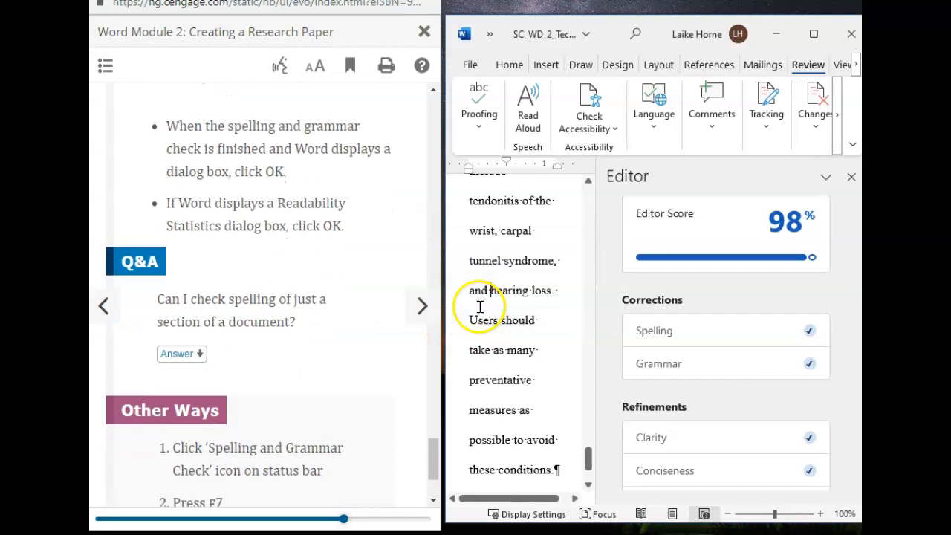
Step: Advance the e-book to its section on custom dictionaries
{"action": "scroll", "coordinate": [314, 435], "scroll_direction": "down", "scroll_amount": 3}
{"action": "scroll", "coordinate": [312, 436], "scroll_direction": "down", "scroll_amount": 1}
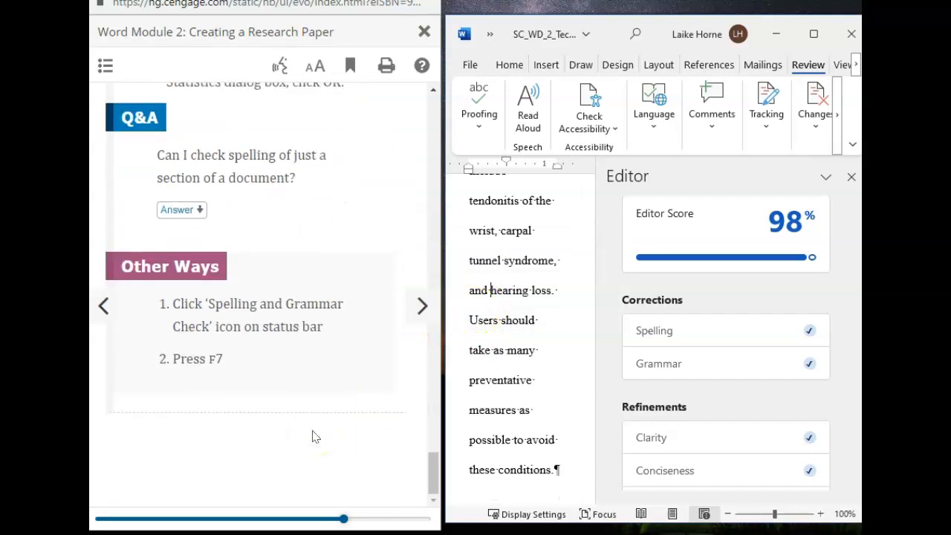
{"action": "left_click", "coordinate": [422, 306]}
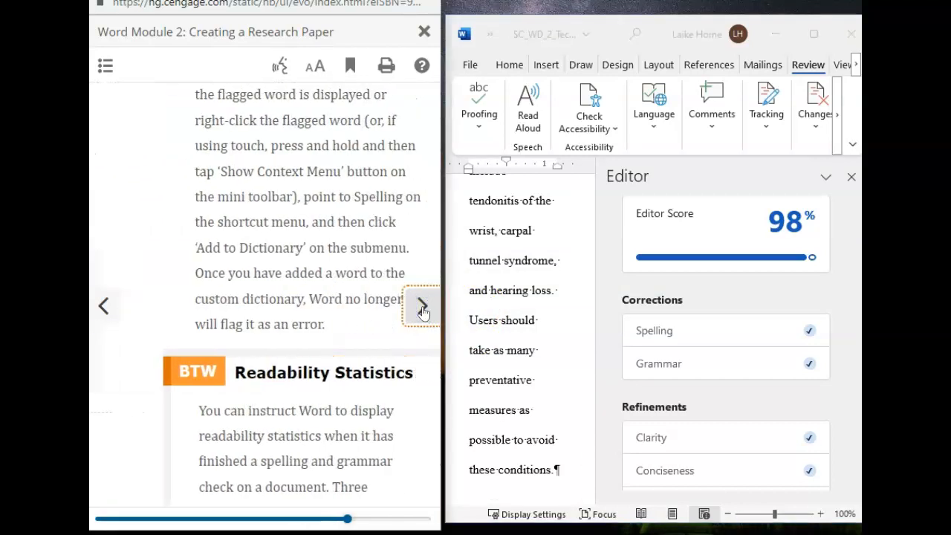
{"action": "left_click", "coordinate": [422, 308]}
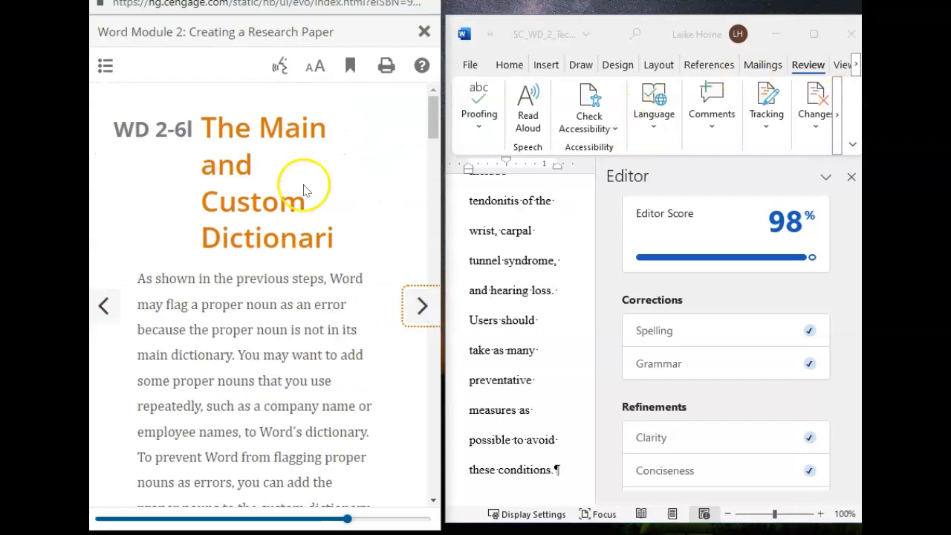
Step: Close the Editor pane so the paper fills the window width
{"action": "left_click", "coordinate": [835, 149]}
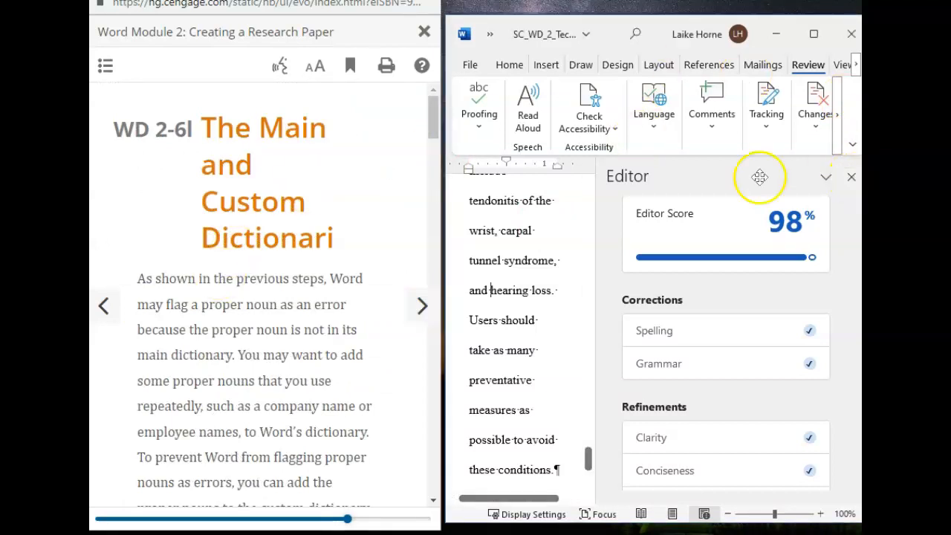
{"action": "left_click_drag", "start_coordinate": [853, 240], "coordinate": [835, 147]}
{"action": "left_click", "coordinate": [851, 177]}
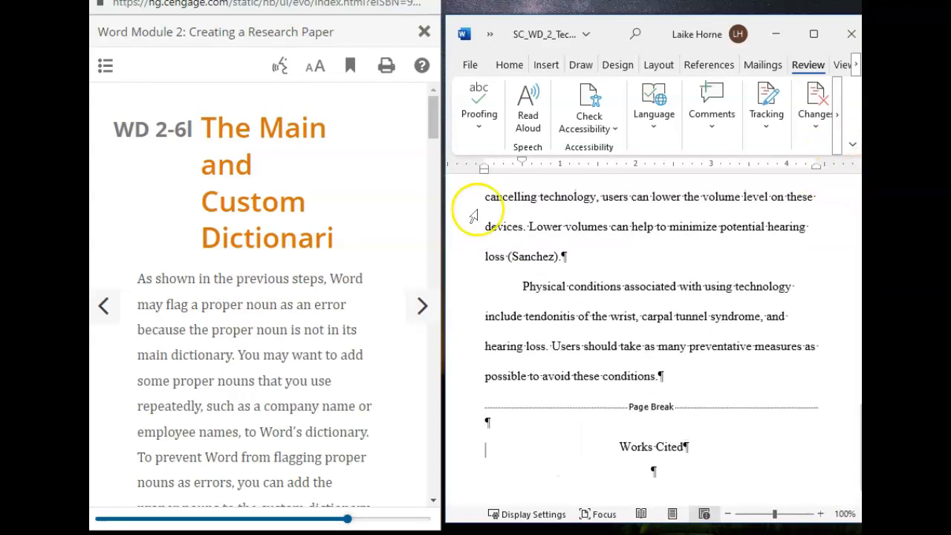
{"action": "scroll", "coordinate": [139, 393], "scroll_direction": "down", "scroll_amount": 3}
{"action": "scroll", "coordinate": [140, 396], "scroll_direction": "down", "scroll_amount": 14}
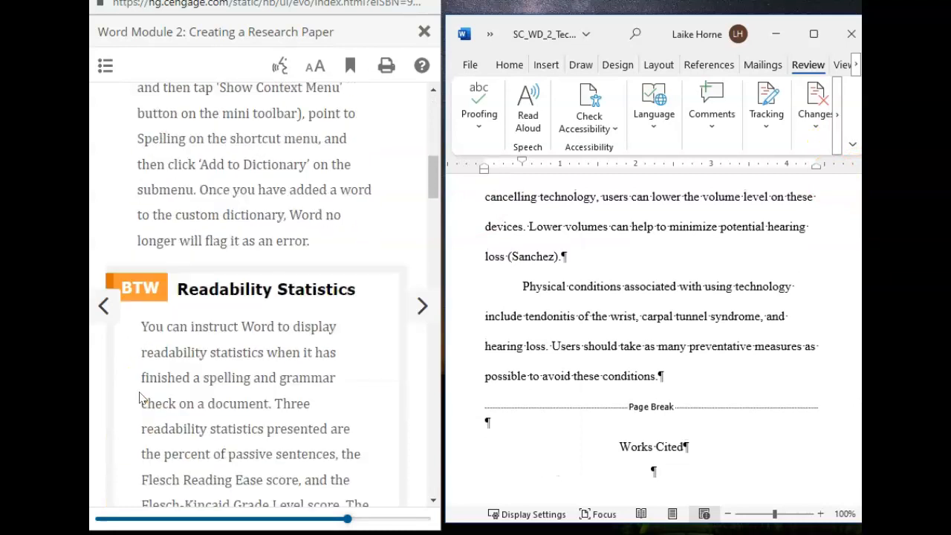
{"action": "scroll", "coordinate": [140, 396], "scroll_direction": "down", "scroll_amount": 5}
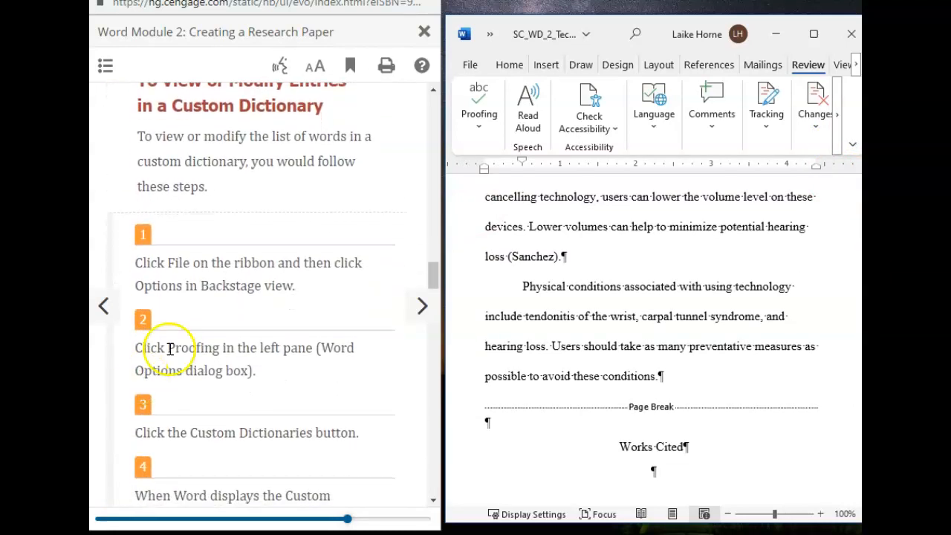
{"action": "scroll", "coordinate": [252, 258], "scroll_direction": "down", "scroll_amount": 2}
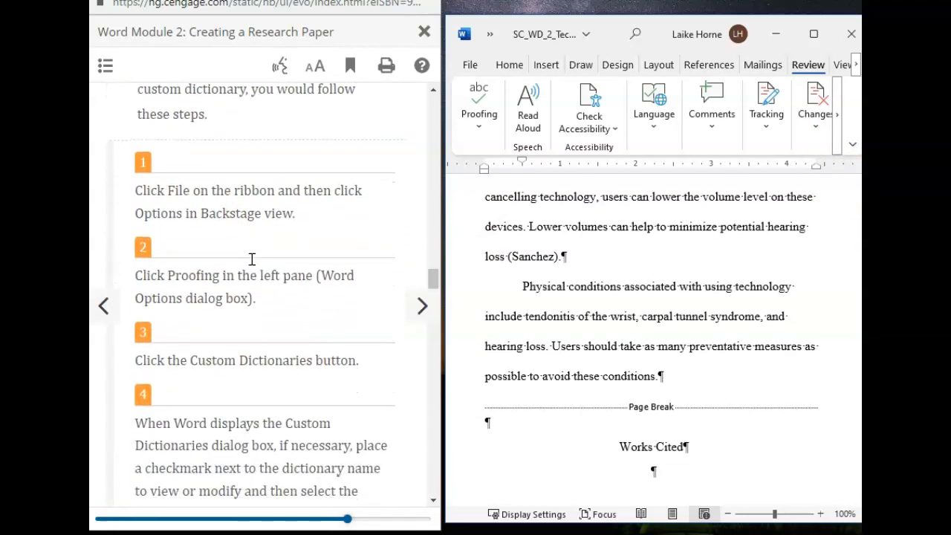
{"action": "scroll", "coordinate": [243, 172], "scroll_direction": "up", "scroll_amount": 3}
{"action": "scroll", "coordinate": [240, 170], "scroll_direction": "down", "scroll_amount": 2}
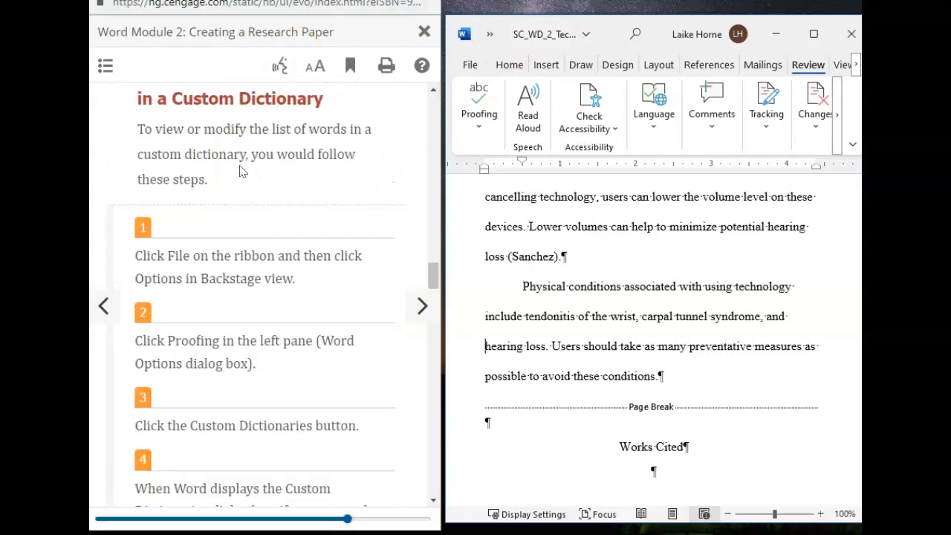
Step: Open the Word Options dialog through File, More, then Options
{"action": "left_click", "coordinate": [470, 67]}
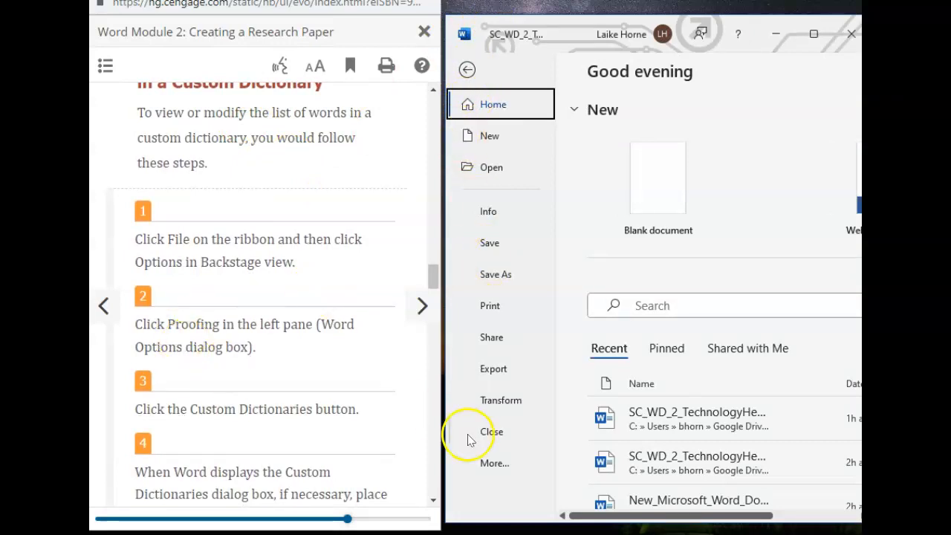
{"action": "left_click", "coordinate": [496, 463]}
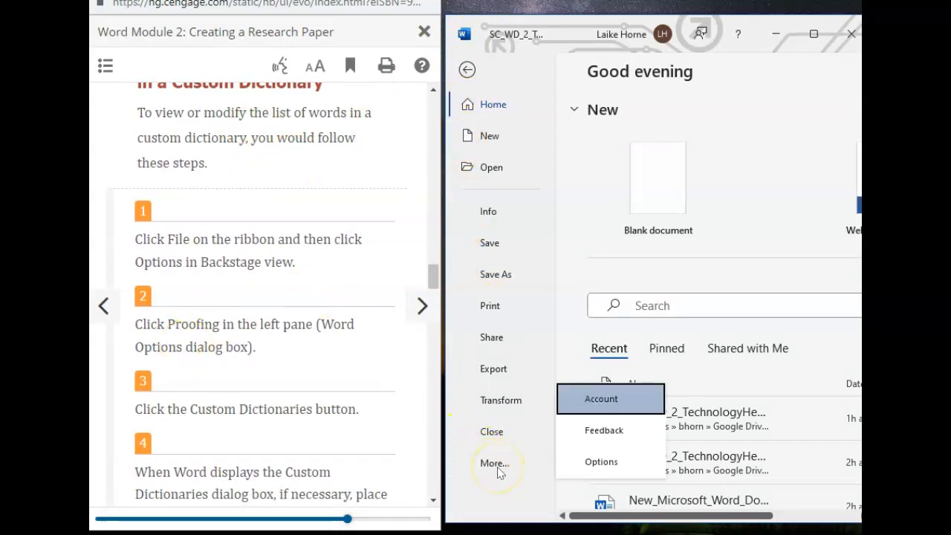
{"action": "left_click", "coordinate": [495, 464]}
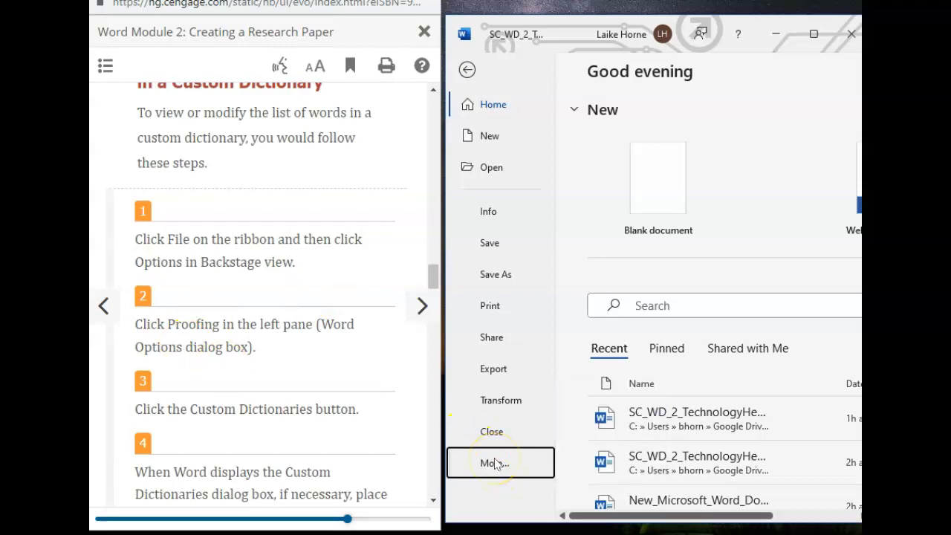
{"action": "left_click", "coordinate": [495, 464]}
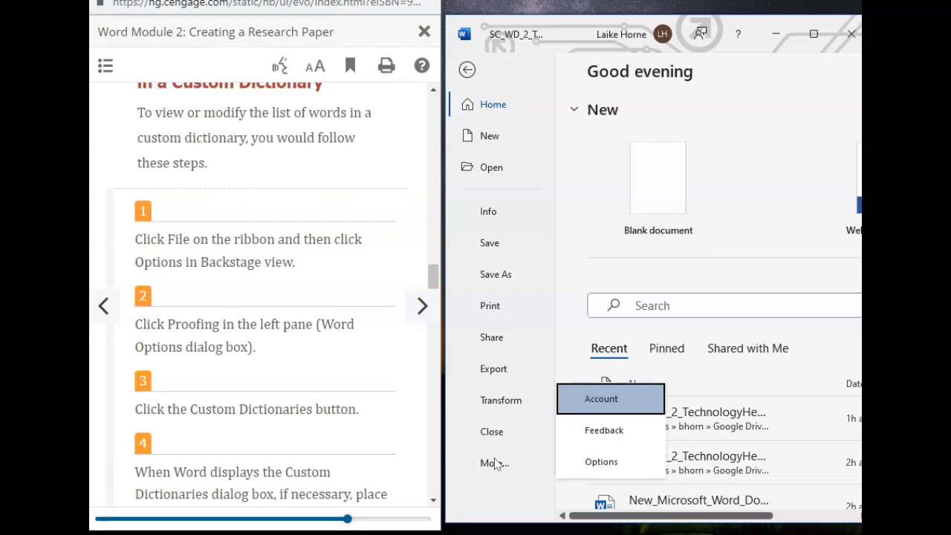
{"action": "left_click", "coordinate": [598, 461]}
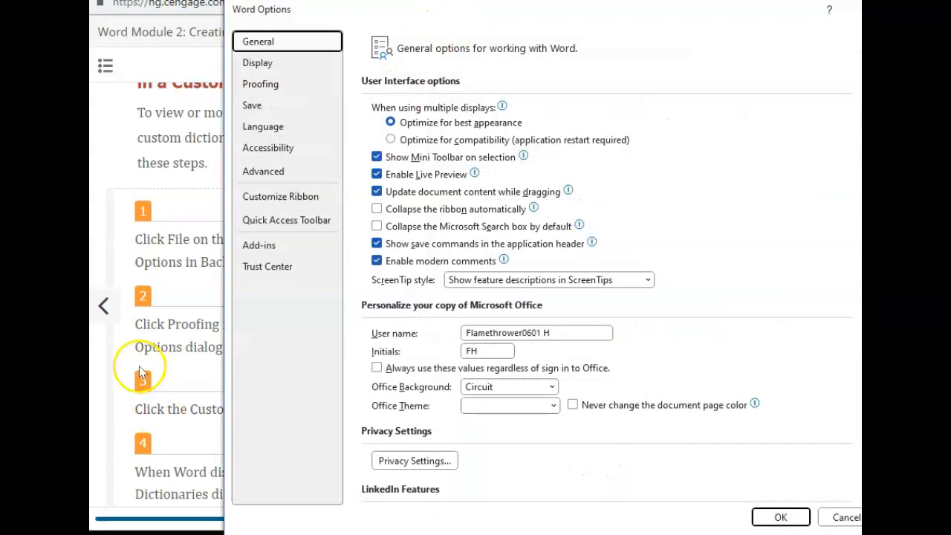
Step: Open the Custom Dictionaries list from the Proofing settings
{"action": "left_click", "coordinate": [260, 84]}
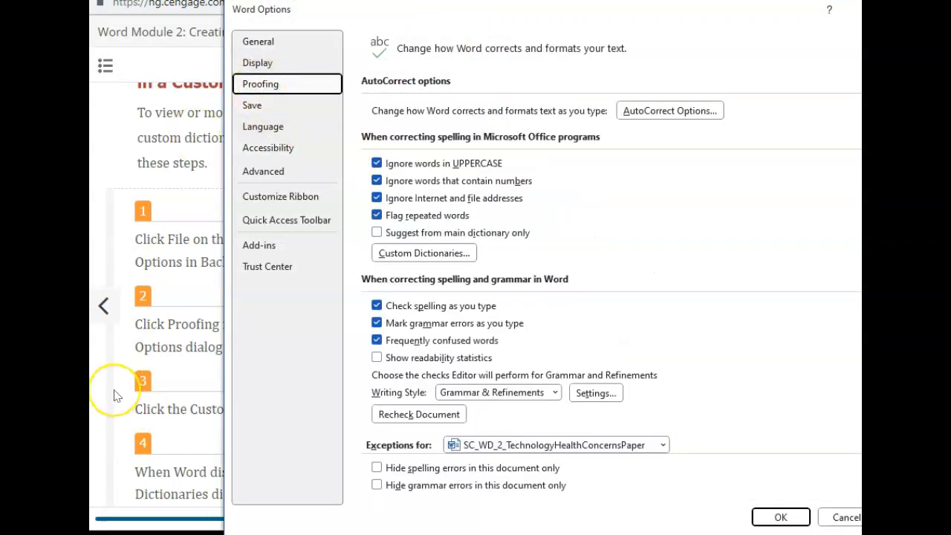
{"action": "scroll", "coordinate": [113, 395], "scroll_direction": "down", "scroll_amount": 1}
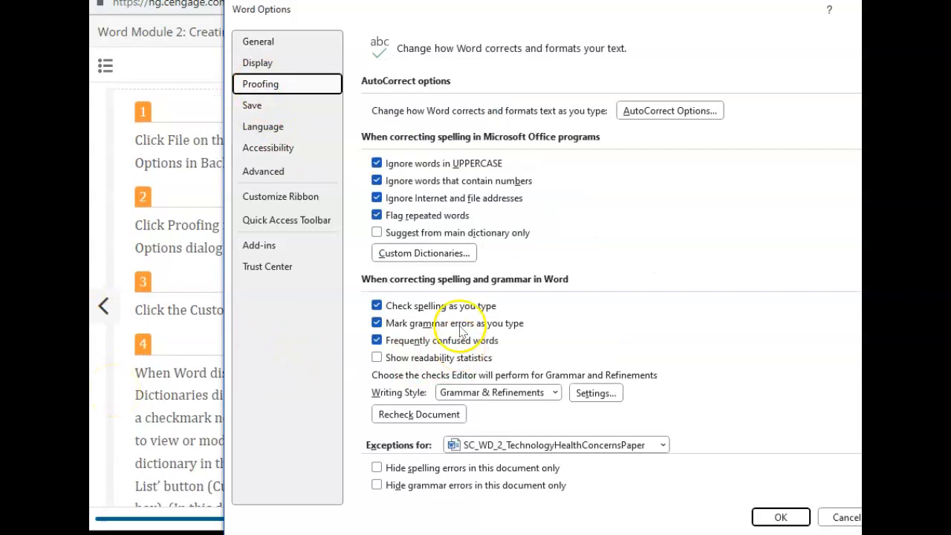
{"action": "left_click", "coordinate": [424, 254]}
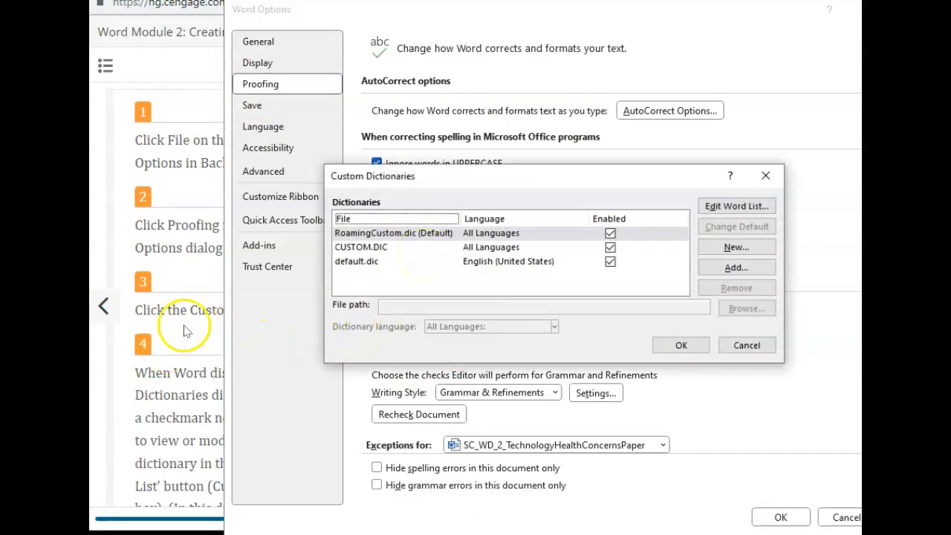
Step: Check step 4 in the e-book, then select RoamingCustom.dic in the dictionaries list
{"action": "left_click", "coordinate": [185, 330]}
{"action": "double_click", "coordinate": [142, 338]}
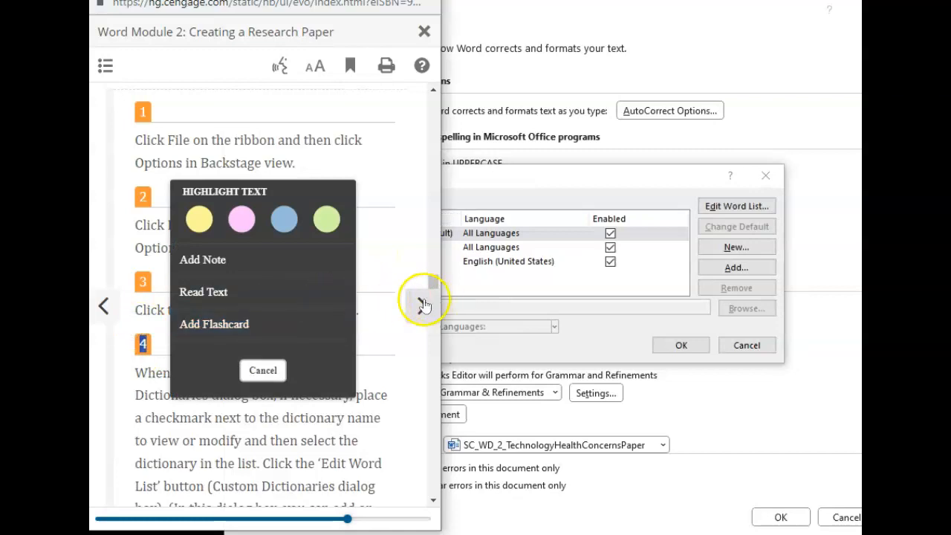
{"action": "left_click", "coordinate": [401, 351]}
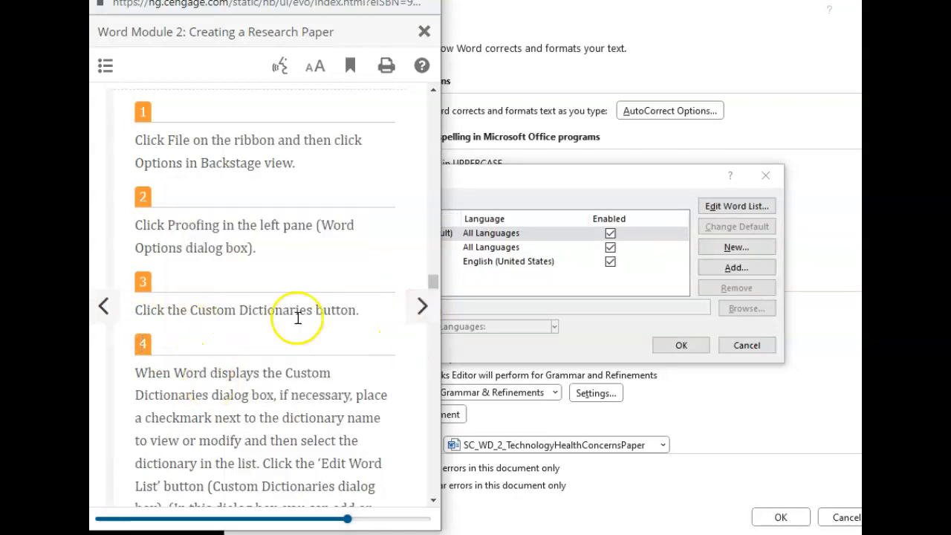
{"action": "scroll", "coordinate": [247, 389], "scroll_direction": "down", "scroll_amount": 3}
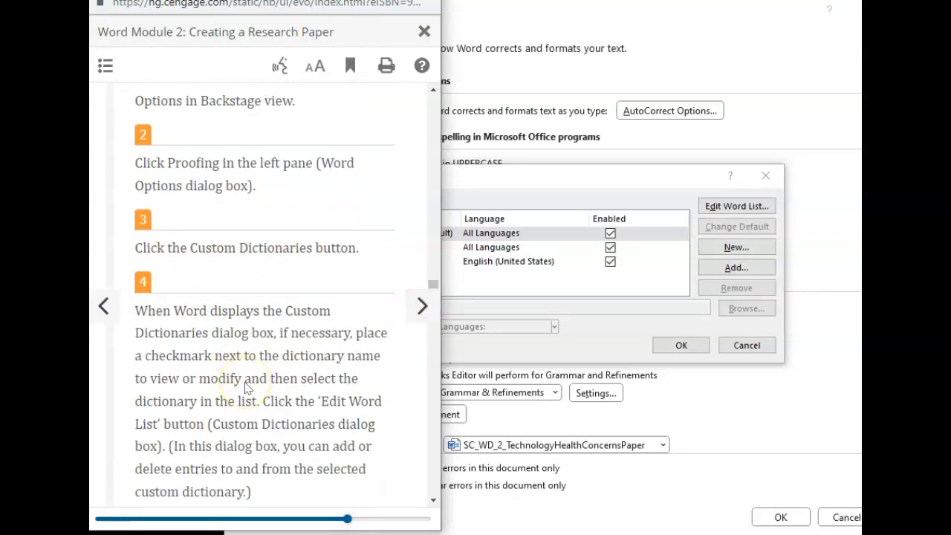
{"action": "scroll", "coordinate": [247, 388], "scroll_direction": "down", "scroll_amount": 2}
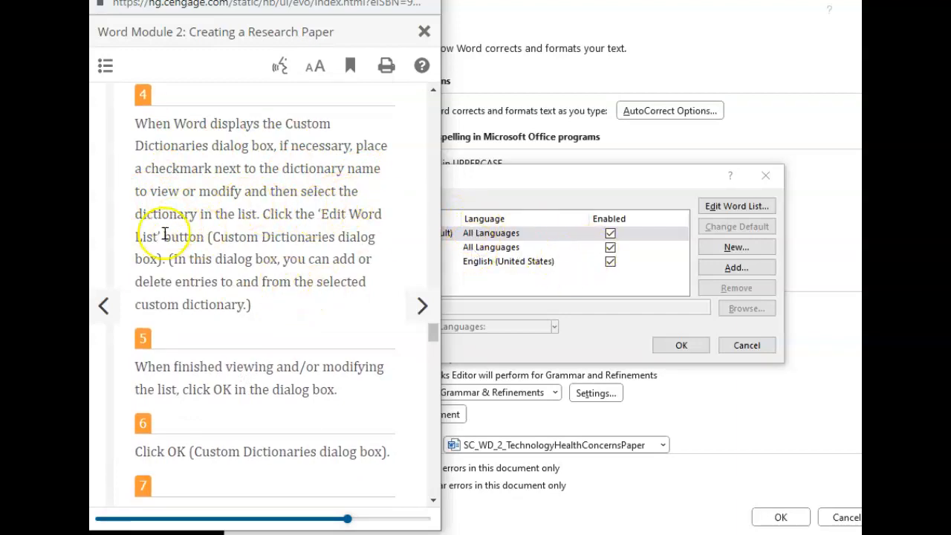
{"action": "scroll", "coordinate": [223, 367], "scroll_direction": "down", "scroll_amount": 1}
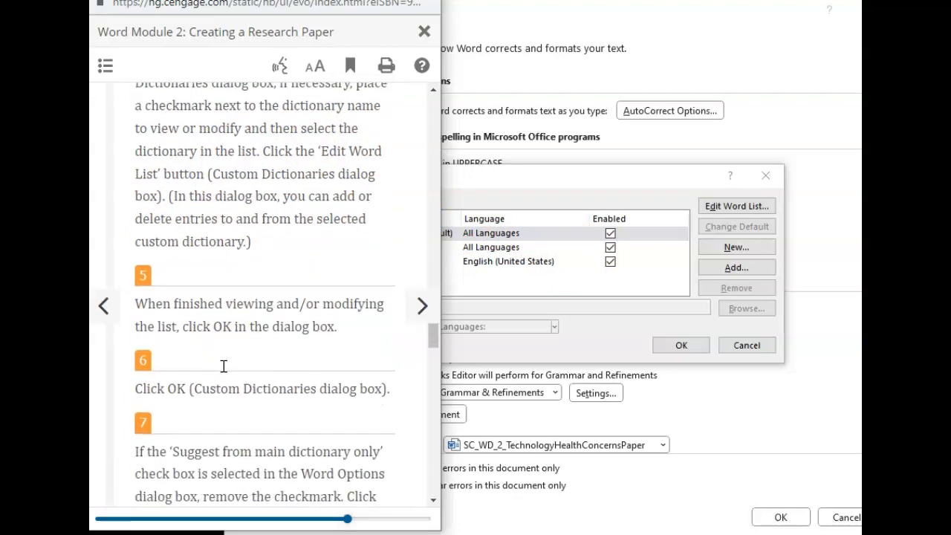
{"action": "left_click", "coordinate": [505, 239]}
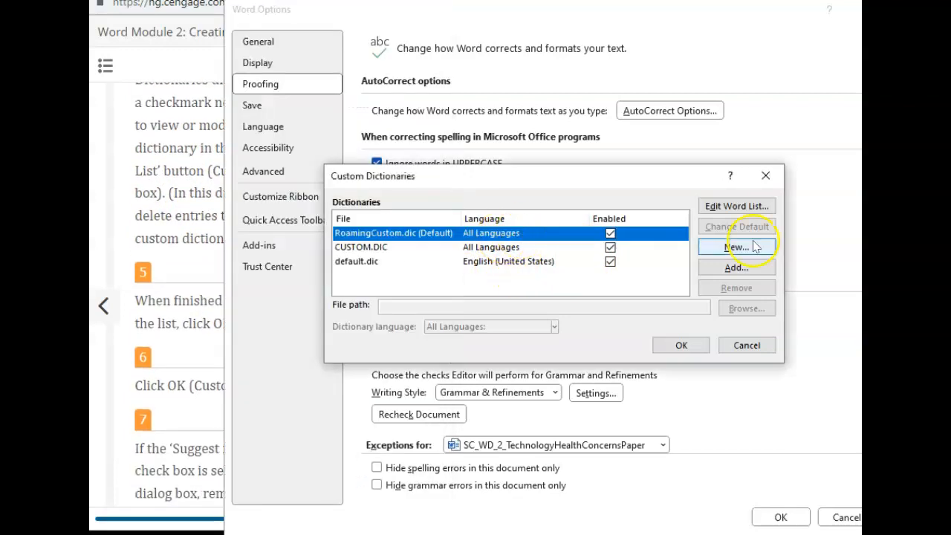
Step: Review RoamingCustom.dic's word list unchanged, then close Custom Dictionaries and Word Options
{"action": "left_click", "coordinate": [735, 207]}
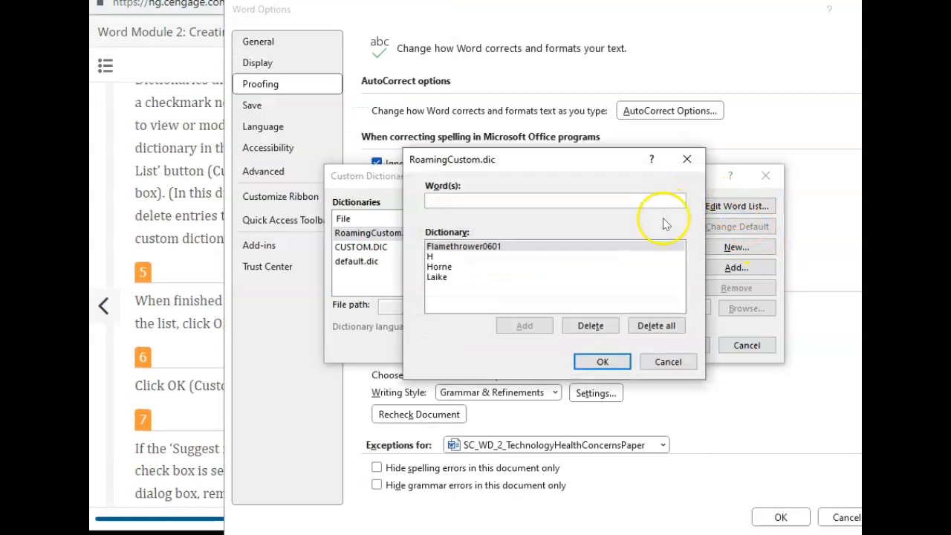
{"action": "left_click", "coordinate": [693, 169]}
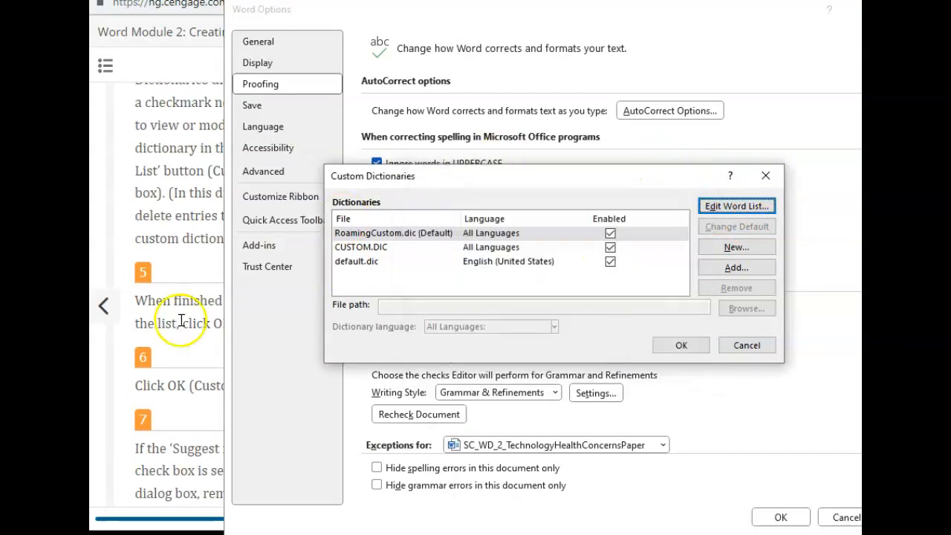
{"action": "scroll", "coordinate": [177, 417], "scroll_direction": "down", "scroll_amount": 2}
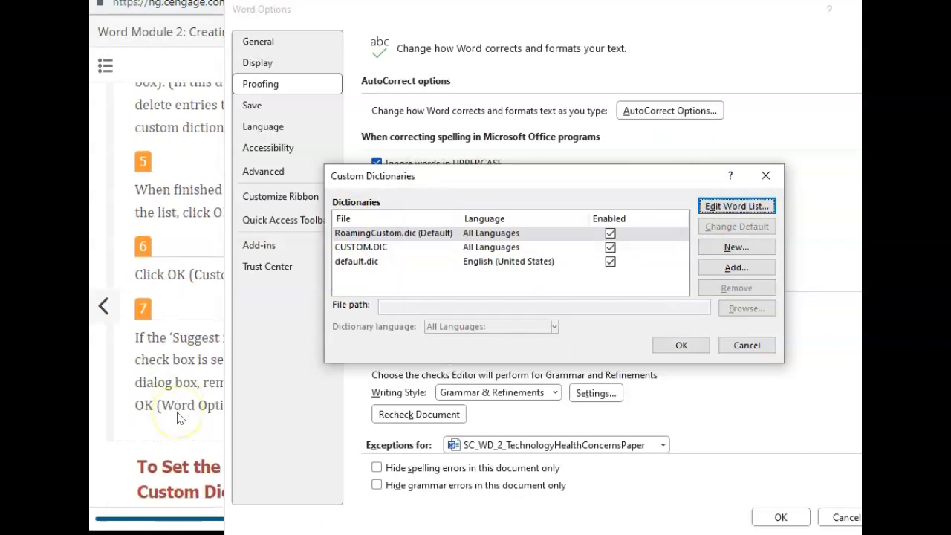
{"action": "left_click", "coordinate": [765, 175]}
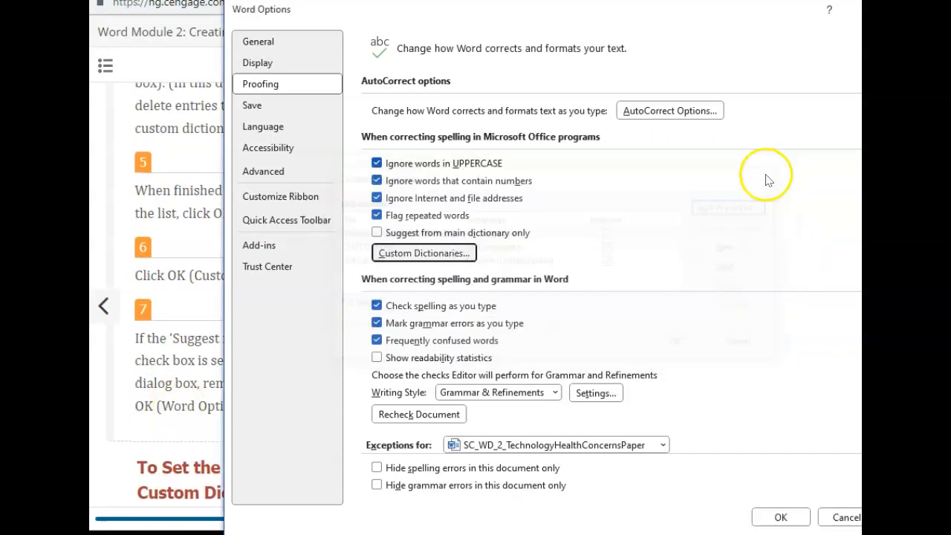
{"action": "left_click", "coordinate": [780, 517]}
{"action": "scroll", "coordinate": [252, 427], "scroll_direction": "down", "scroll_amount": 3}
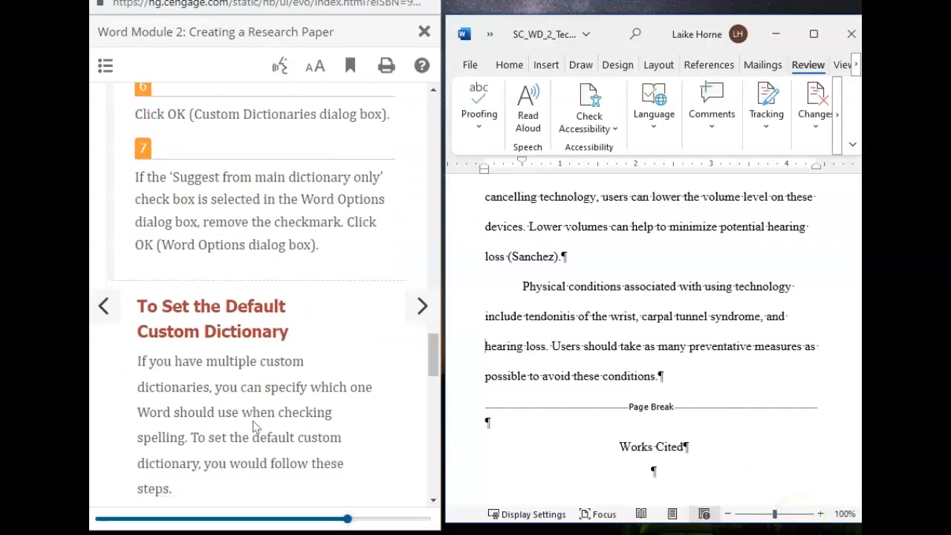
{"action": "scroll", "coordinate": [253, 425], "scroll_direction": "down", "scroll_amount": 2}
{"action": "scroll", "coordinate": [254, 426], "scroll_direction": "up", "scroll_amount": 2}
{"action": "left_click", "coordinate": [158, 202]}
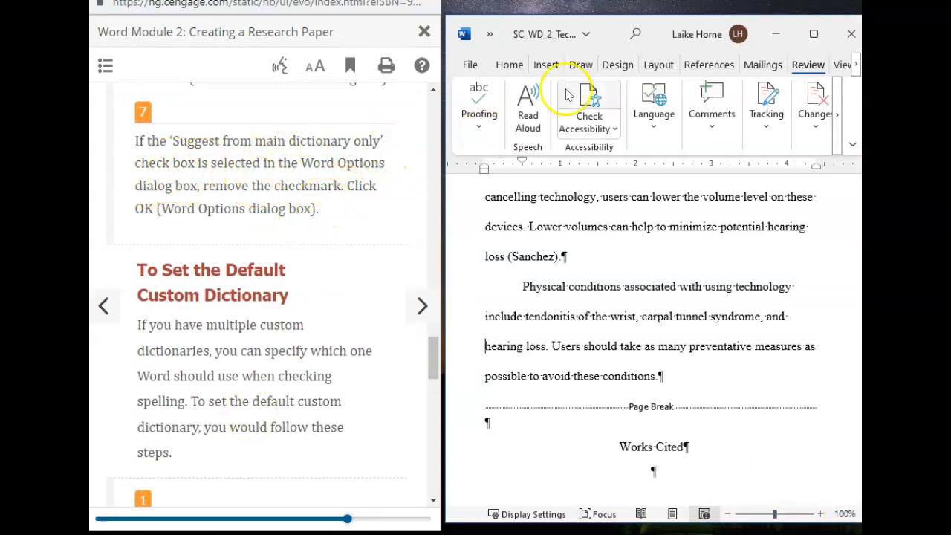
{"action": "left_click", "coordinate": [471, 67]}
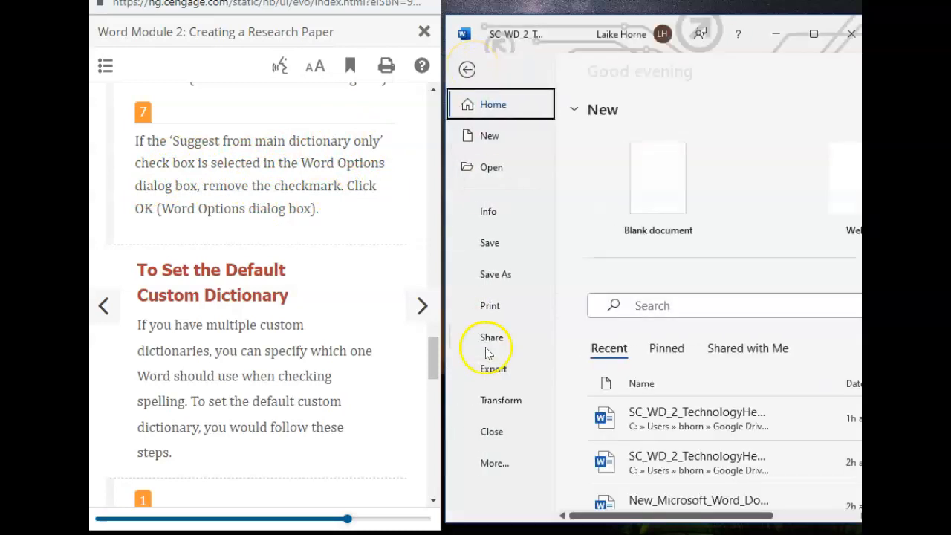
{"action": "left_click", "coordinate": [496, 463]}
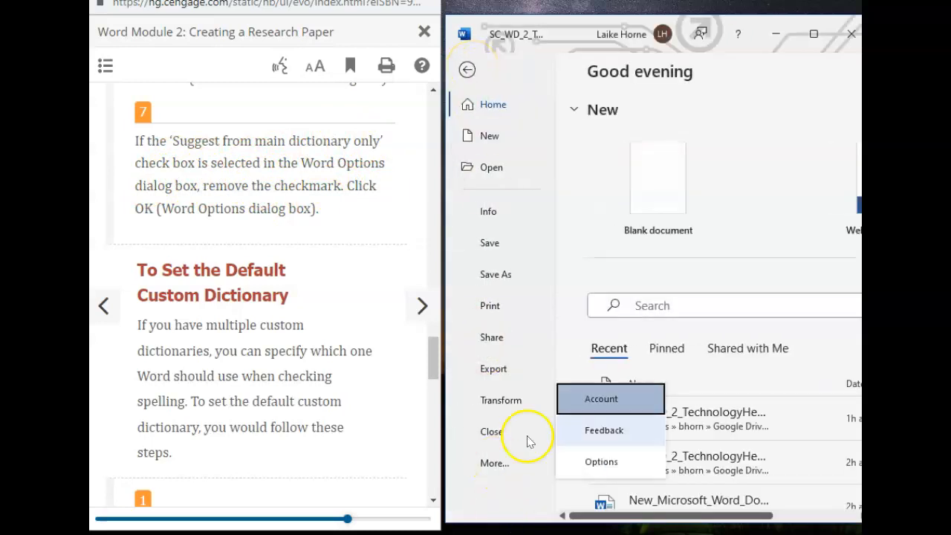
{"action": "left_click", "coordinate": [606, 461]}
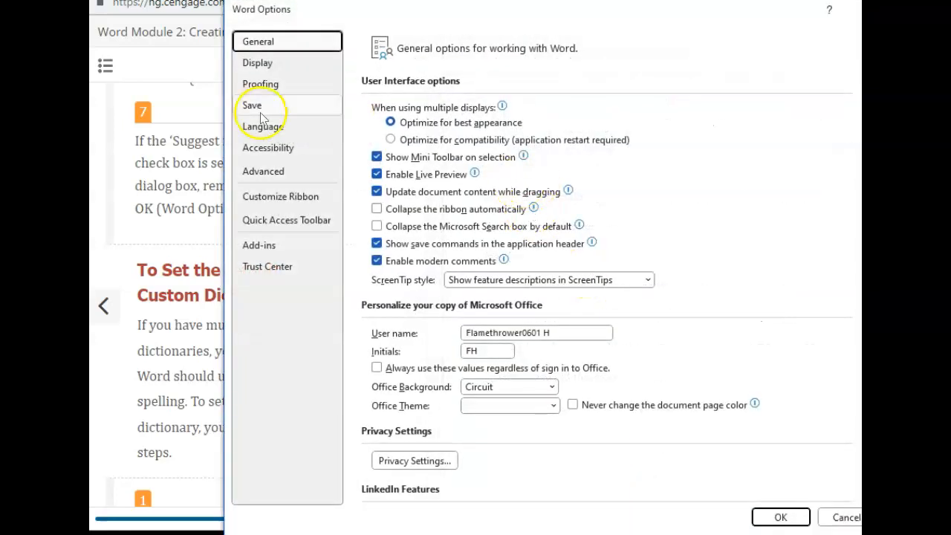
{"action": "left_click", "coordinate": [274, 88]}
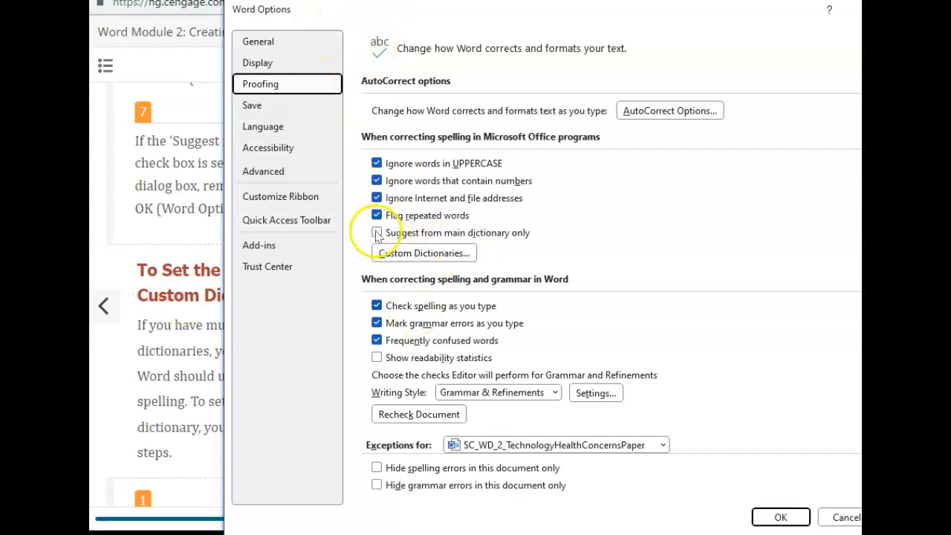
{"action": "left_click", "coordinate": [780, 516]}
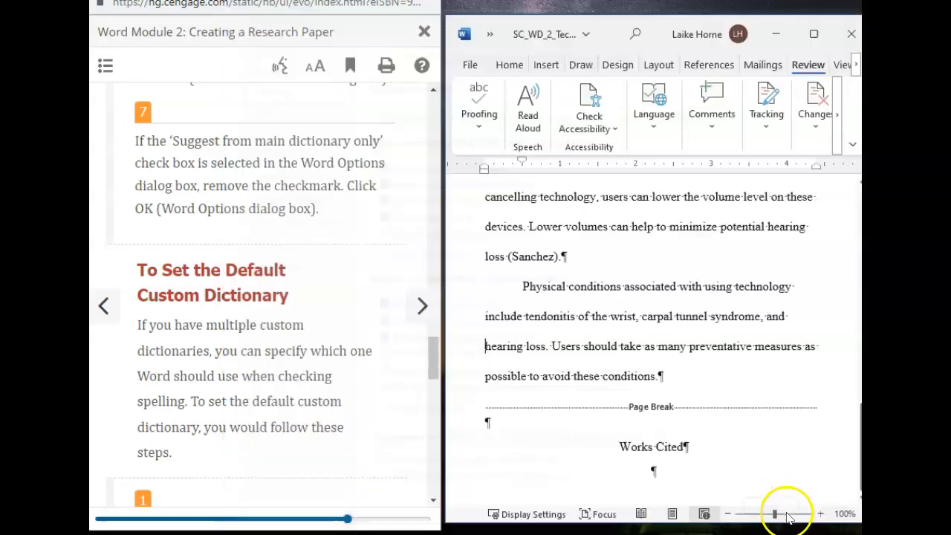
{"action": "scroll", "coordinate": [211, 294], "scroll_direction": "down", "scroll_amount": 3}
{"action": "scroll", "coordinate": [212, 295], "scroll_direction": "down", "scroll_amount": 3}
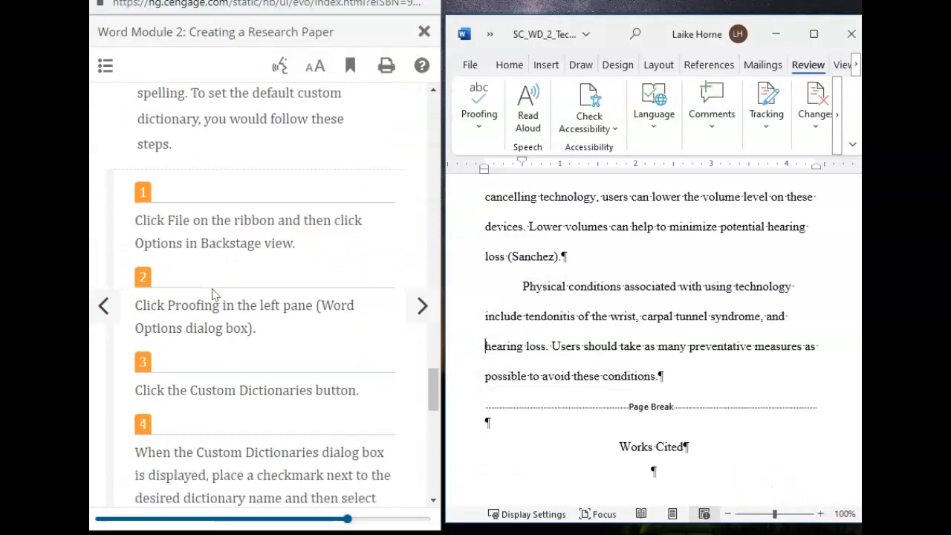
{"action": "left_click", "coordinate": [470, 67]}
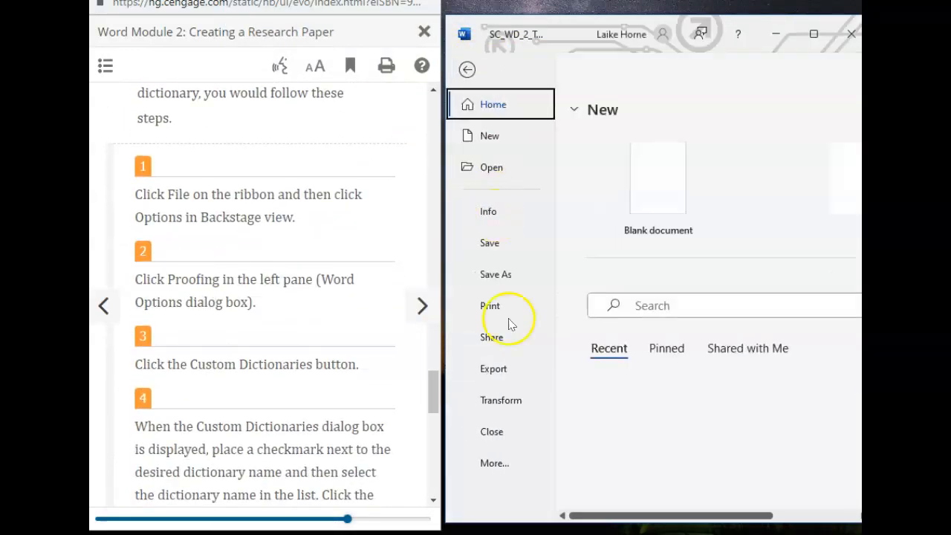
{"action": "left_click", "coordinate": [507, 465]}
{"action": "left_click", "coordinate": [606, 460]}
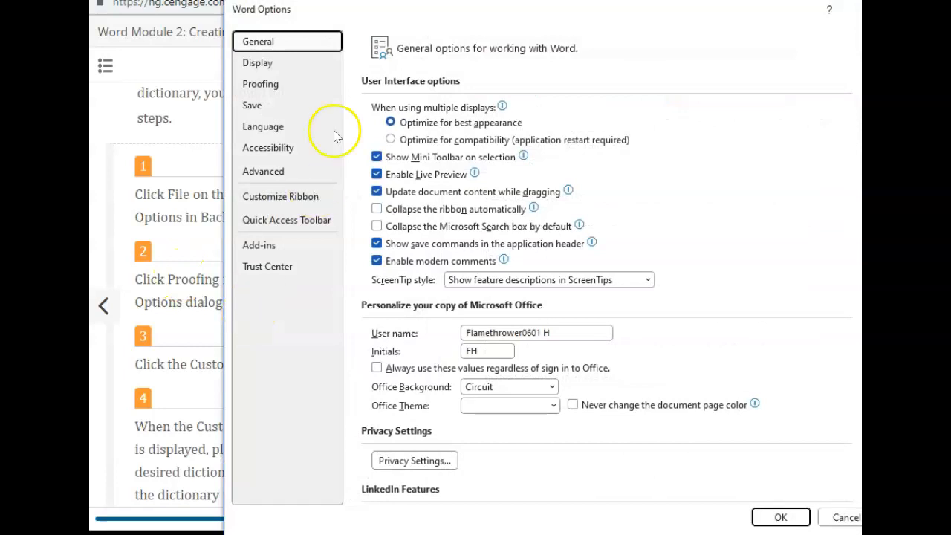
{"action": "left_click_drag", "start_coordinate": [281, 15], "coordinate": [416, 33]}
{"action": "left_click", "coordinate": [402, 99]}
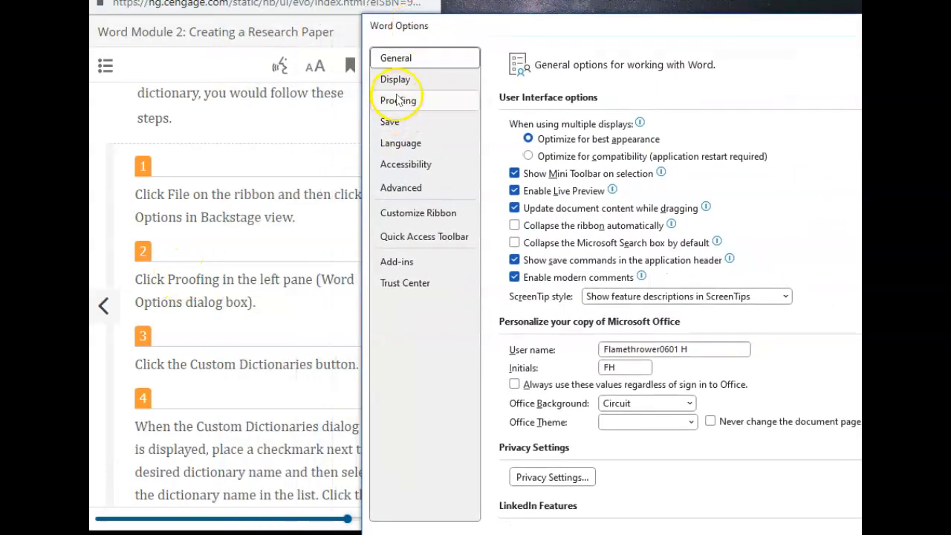
{"action": "scroll", "coordinate": [228, 280], "scroll_direction": "down", "scroll_amount": 2}
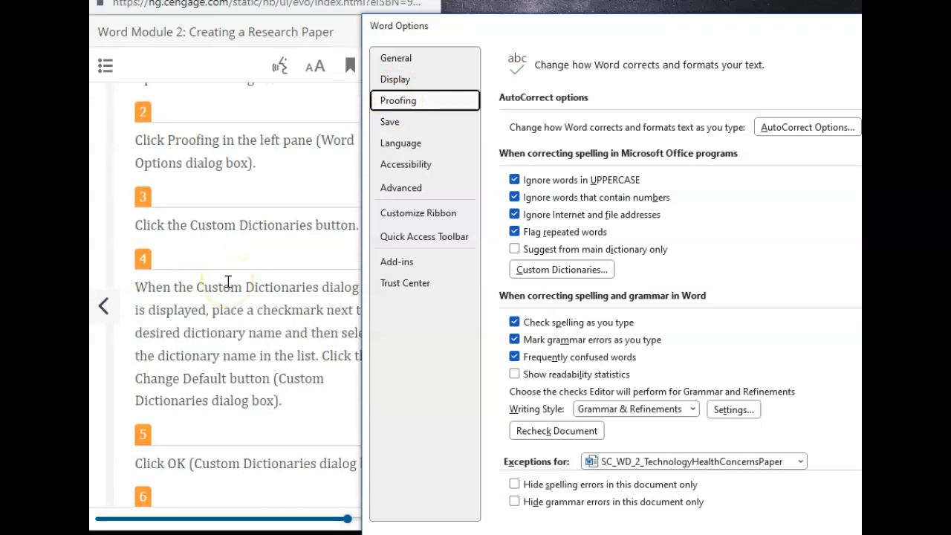
{"action": "scroll", "coordinate": [228, 281], "scroll_direction": "down", "scroll_amount": 2}
{"action": "scroll", "coordinate": [228, 281], "scroll_direction": "down", "scroll_amount": 4}
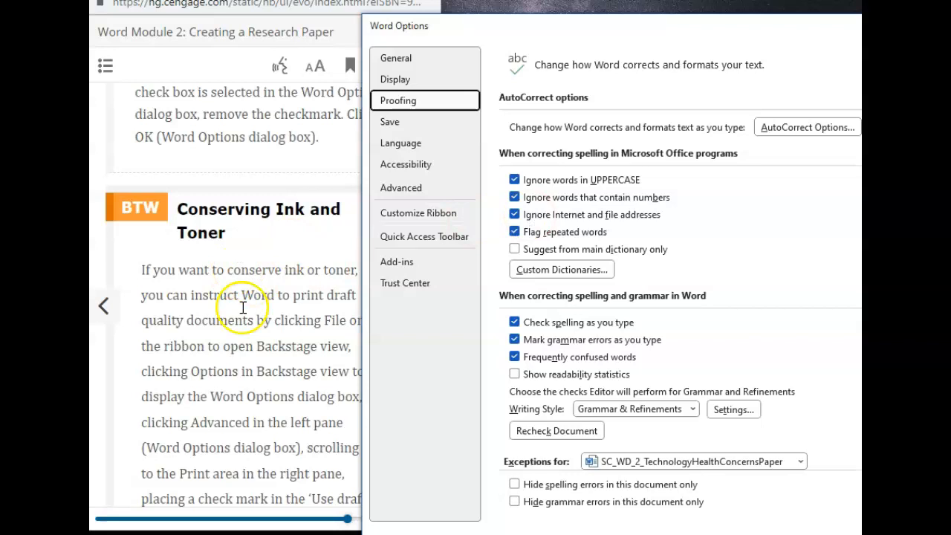
{"action": "scroll", "coordinate": [243, 307], "scroll_direction": "down", "scroll_amount": 3}
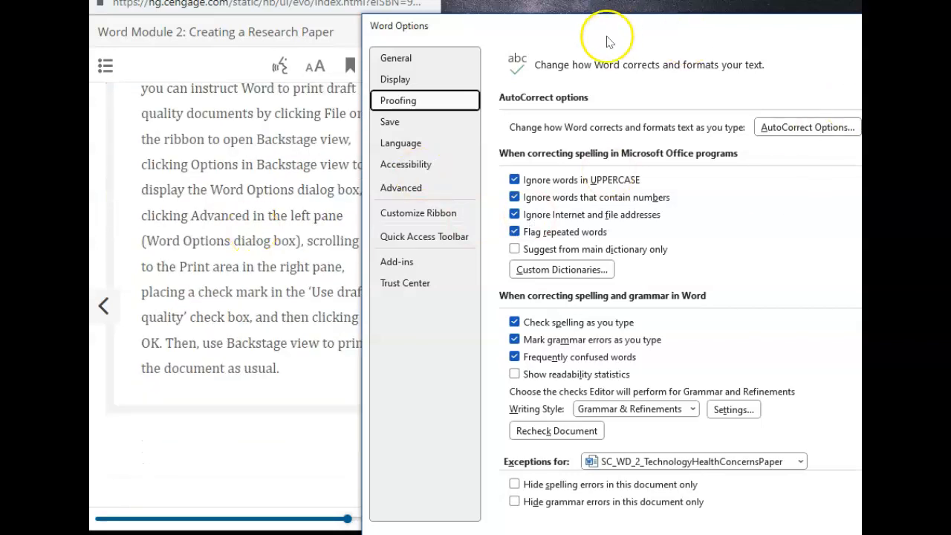
{"action": "left_click_drag", "start_coordinate": [613, 37], "coordinate": [463, 47]}
{"action": "left_click", "coordinate": [842, 46]}
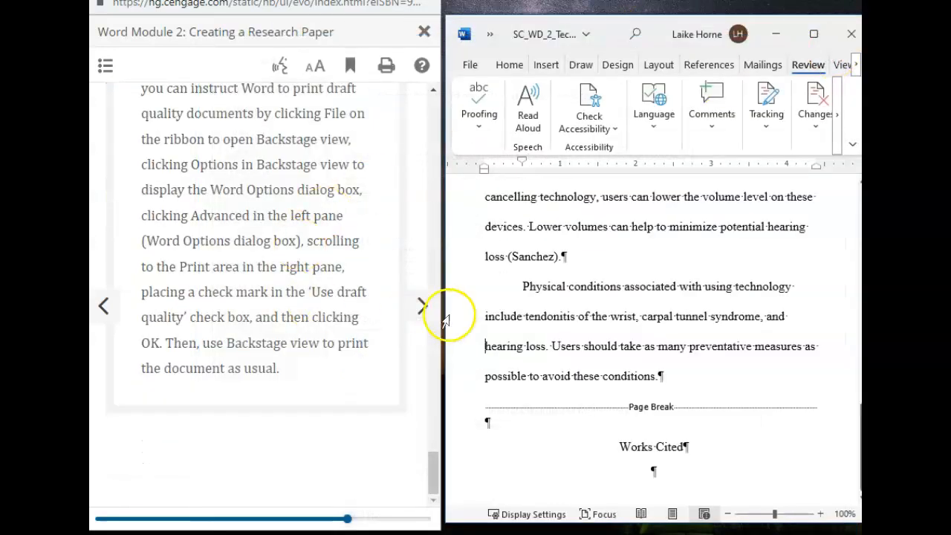
Step: Go to the e-book's WD 2-6m steps for saving and printing the research paper
{"action": "left_click", "coordinate": [422, 305]}
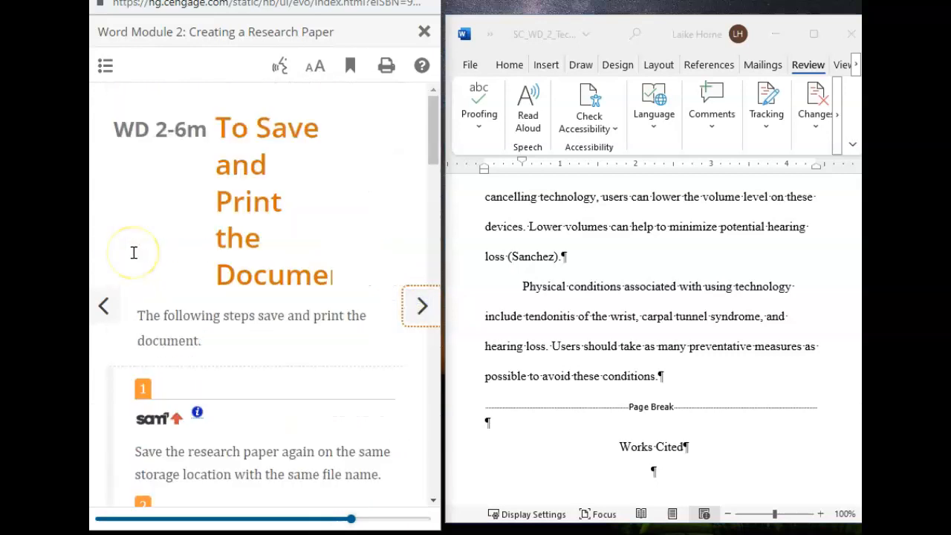
{"action": "scroll", "coordinate": [133, 253], "scroll_direction": "down", "scroll_amount": 2}
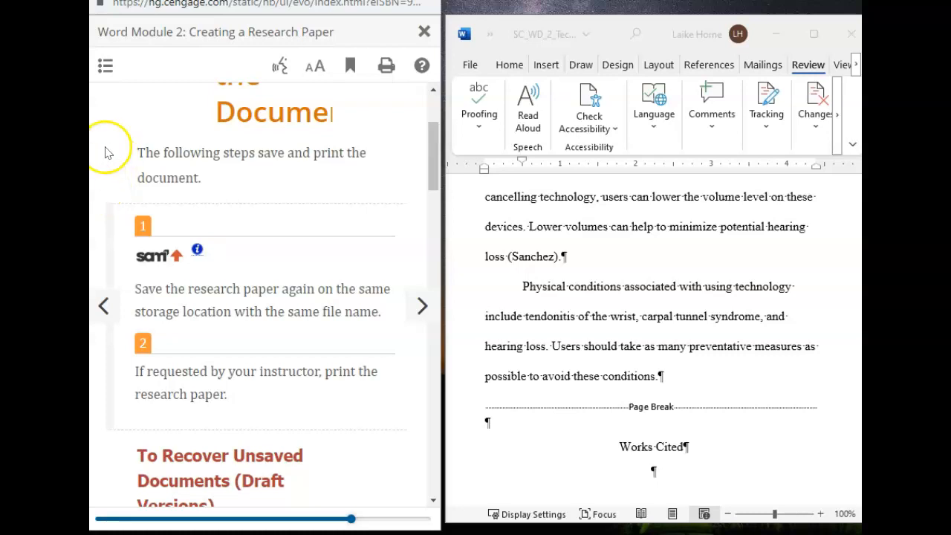
{"action": "left_click", "coordinate": [108, 275]}
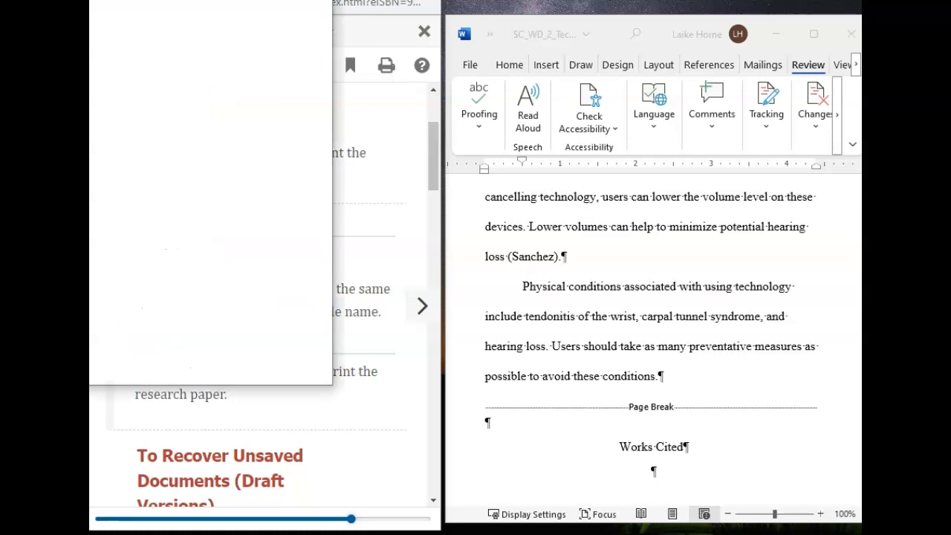
Step: Move the loading course window aside and bring the research paper window forward
{"action": "left_click_drag", "start_coordinate": [182, 54], "coordinate": [327, 9]}
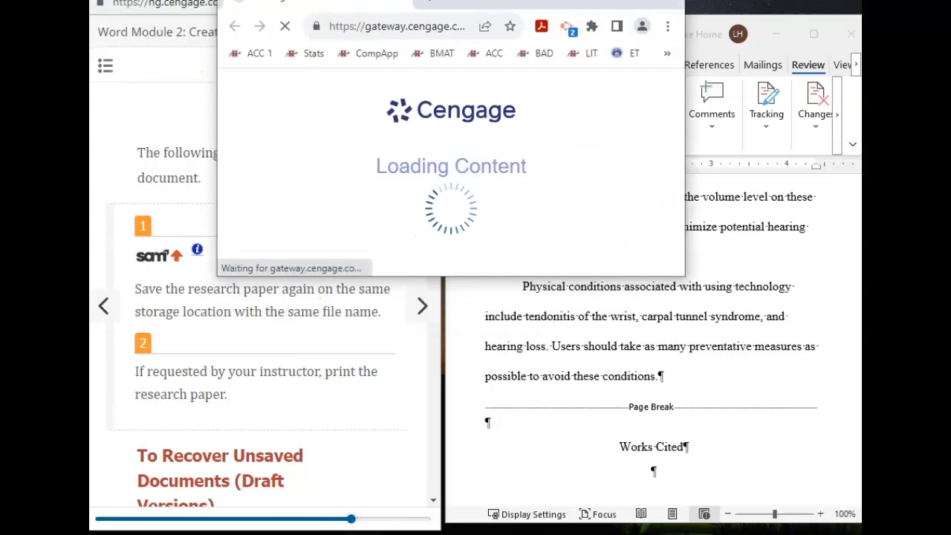
{"action": "mouse_move", "coordinate": [522, 533]}
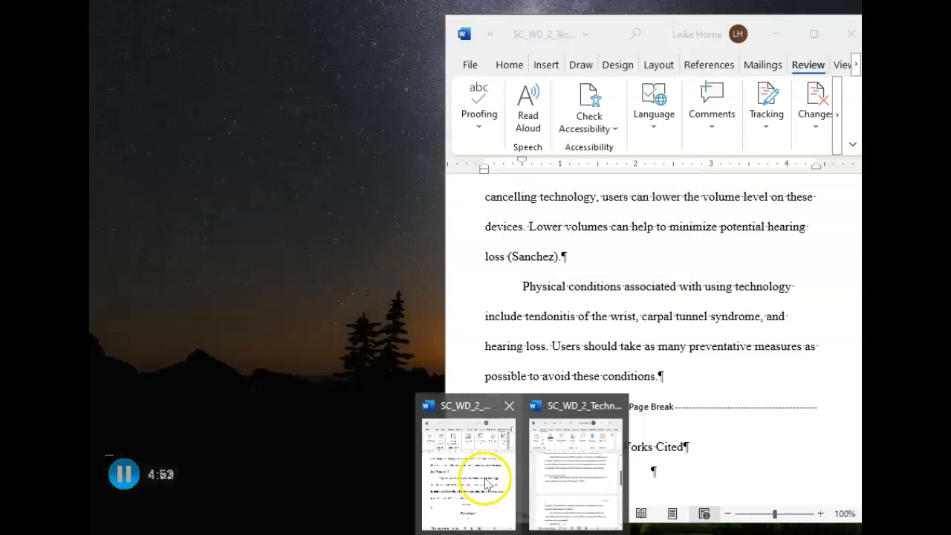
{"action": "mouse_move", "coordinate": [623, 462]}
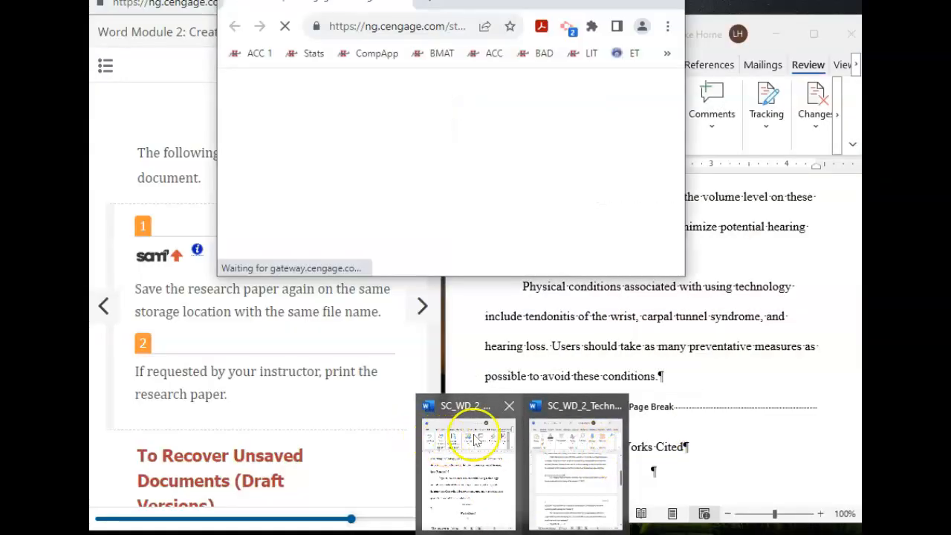
{"action": "mouse_move", "coordinate": [597, 501]}
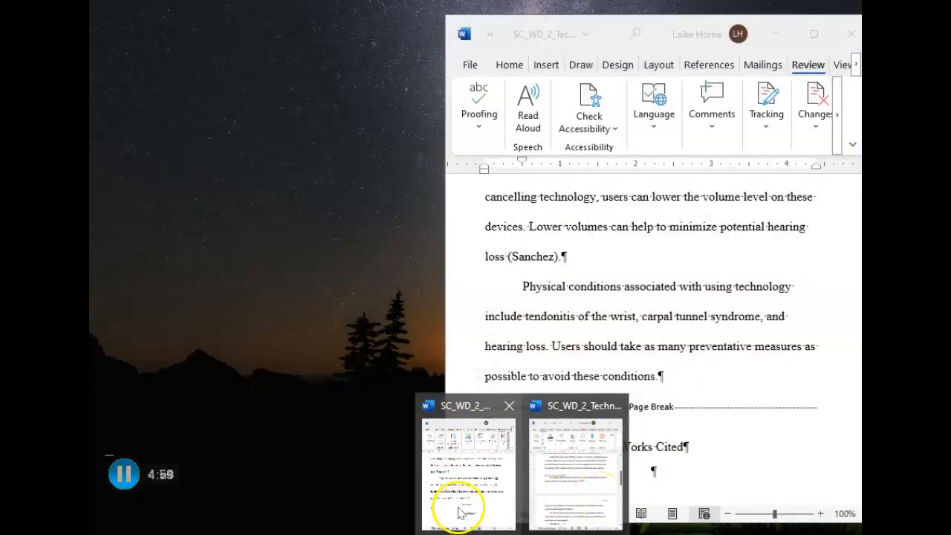
{"action": "left_click", "coordinate": [455, 502]}
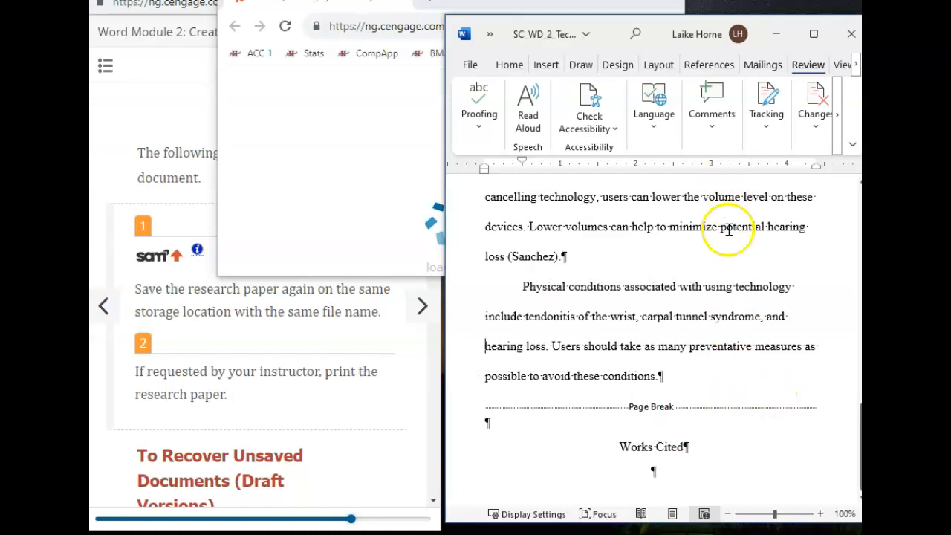
Step: Check the open research paper's file name and save location
{"action": "scroll", "coordinate": [672, 345], "scroll_direction": "up", "scroll_amount": 1}
{"action": "scroll", "coordinate": [668, 352], "scroll_direction": "down", "scroll_amount": 1}
{"action": "scroll", "coordinate": [668, 351], "scroll_direction": "up", "scroll_amount": 20}
{"action": "scroll", "coordinate": [668, 352], "scroll_direction": "up", "scroll_amount": 4}
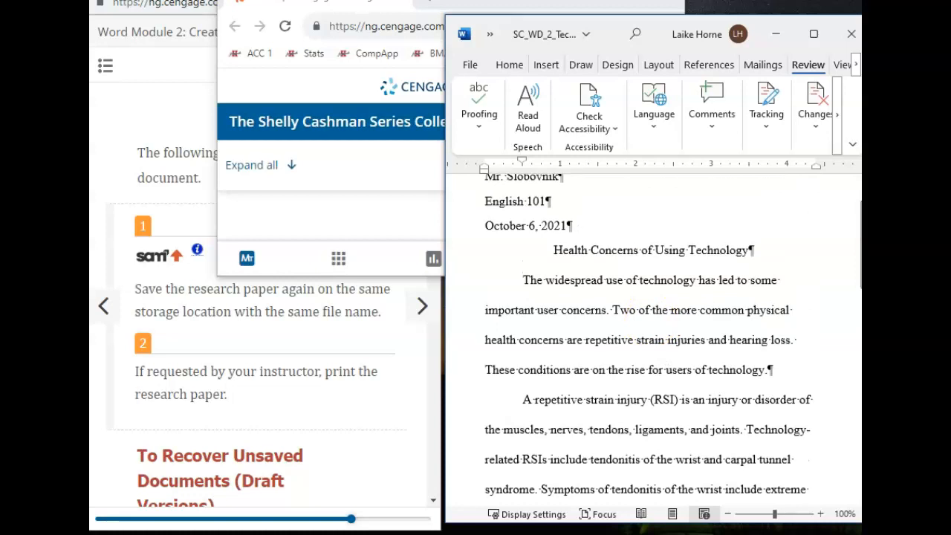
{"action": "left_click", "coordinate": [585, 37]}
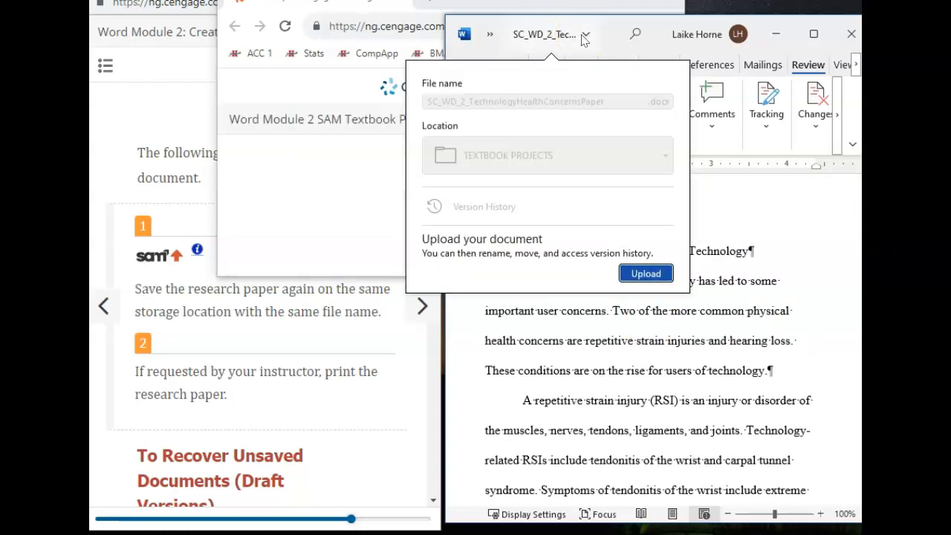
{"action": "left_click", "coordinate": [833, 204]}
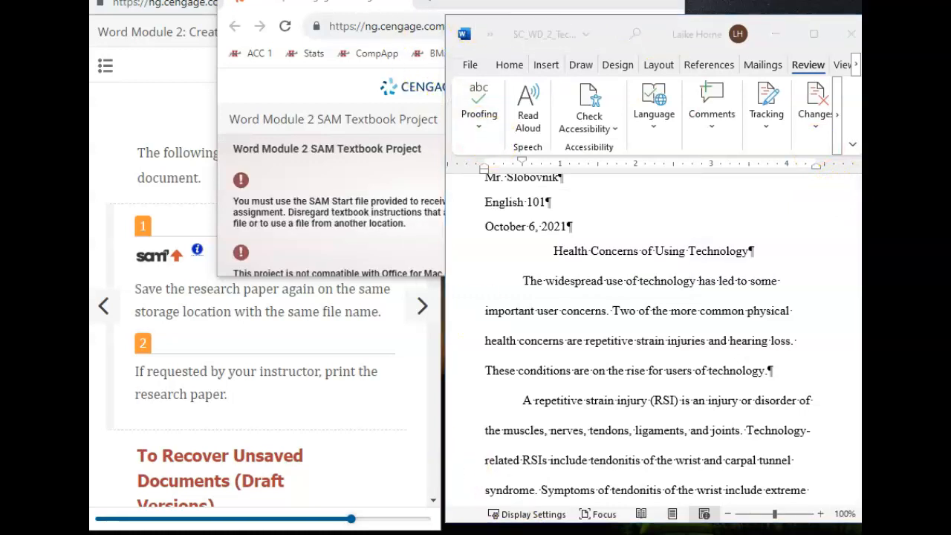
{"action": "mouse_move", "coordinate": [474, 475]}
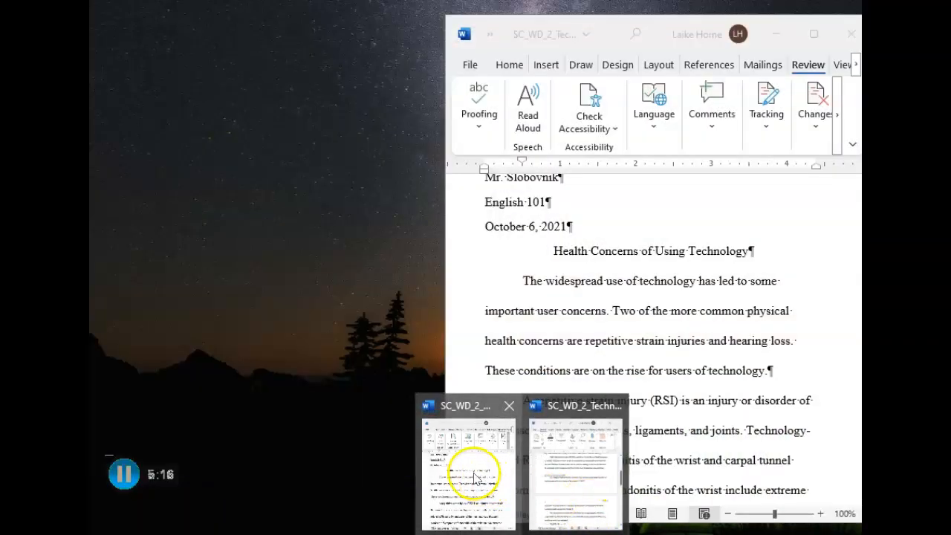
{"action": "left_click", "coordinate": [473, 475]}
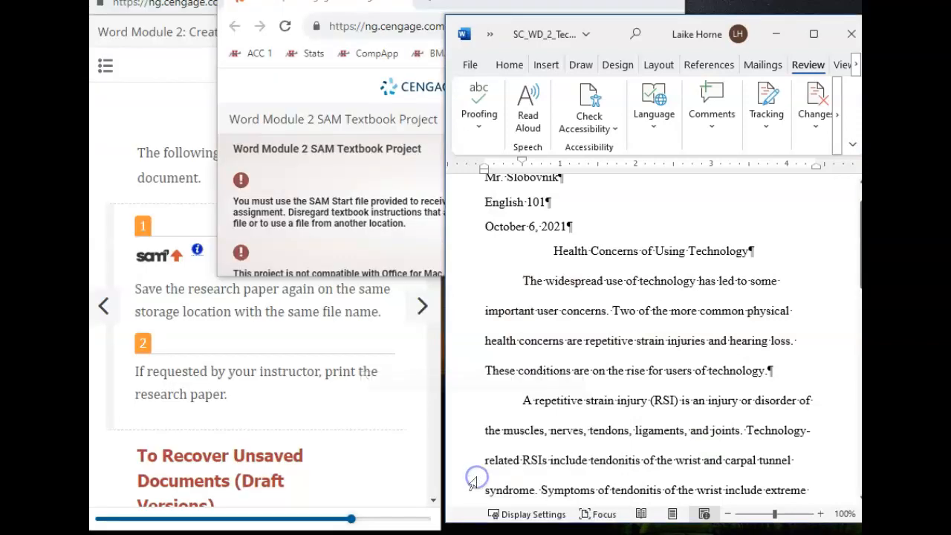
{"action": "left_click", "coordinate": [591, 37]}
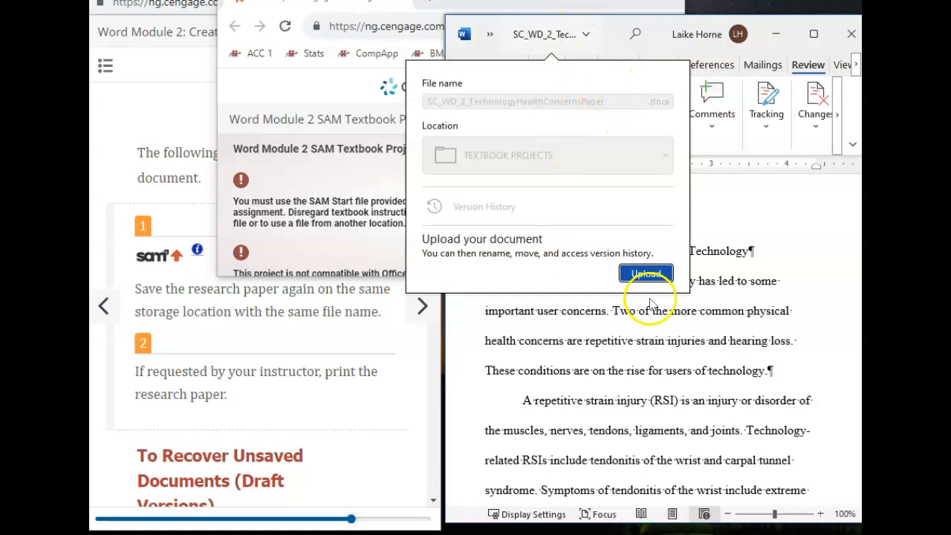
{"action": "left_click", "coordinate": [611, 339]}
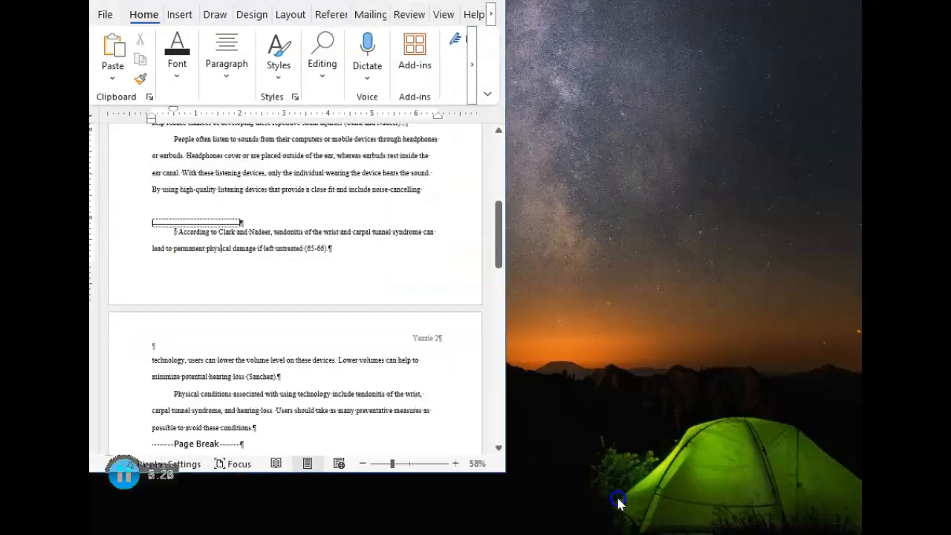
Step: Compare the other copy's file name, then bring the full-size paper window forward
{"action": "left_click", "coordinate": [609, 503]}
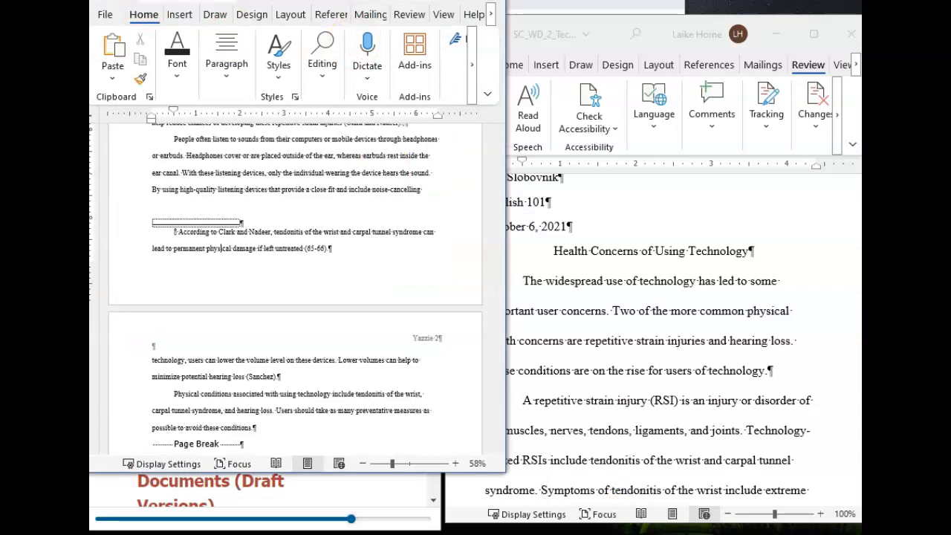
{"action": "left_click", "coordinate": [185, 3]}
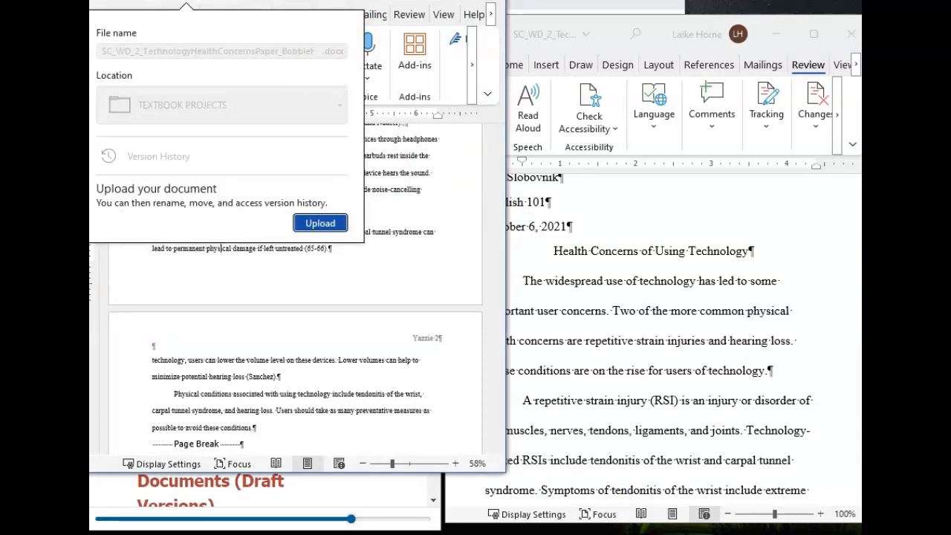
{"action": "left_click", "coordinate": [710, 323]}
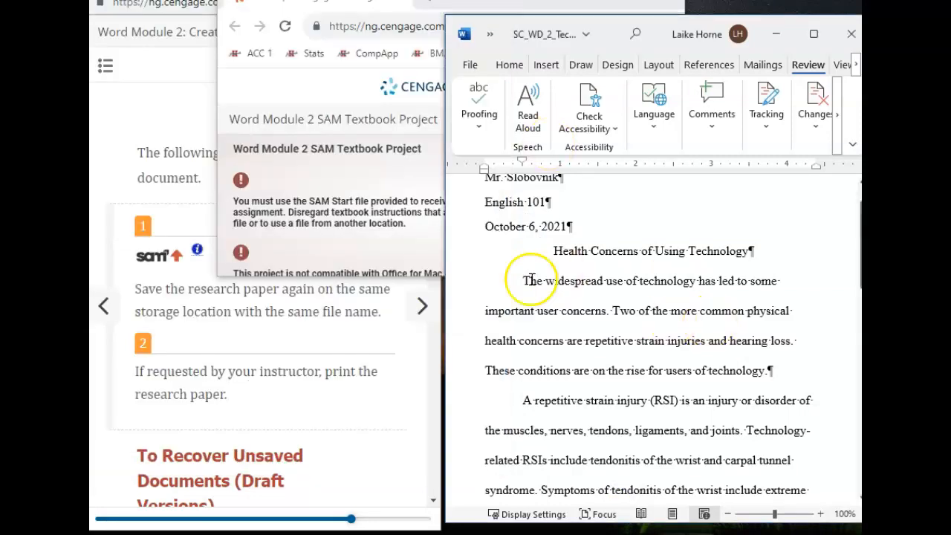
{"action": "scroll", "coordinate": [387, 191], "scroll_direction": "down", "scroll_amount": 5}
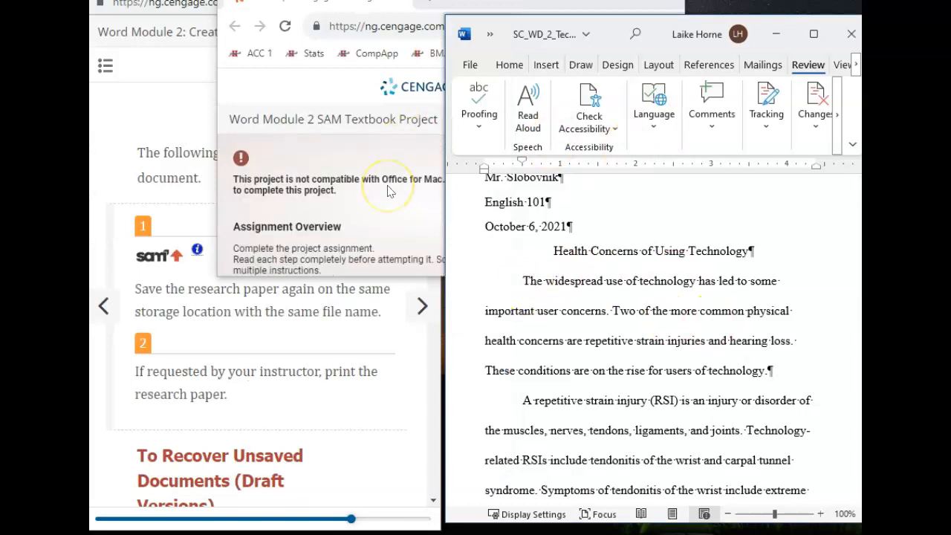
{"action": "left_click", "coordinate": [499, 67]}
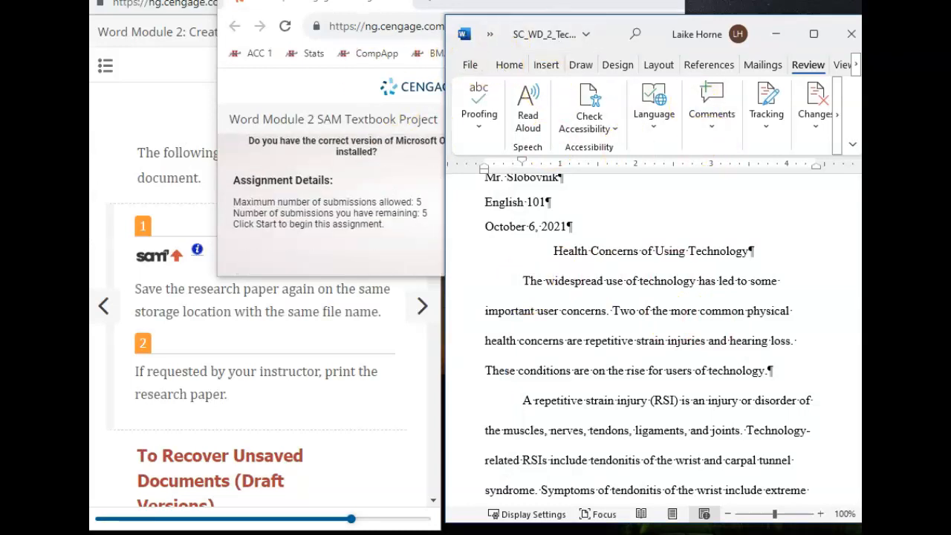
Step: Move the SAM project popup over the eBook, review its warnings, and close it
{"action": "left_click_drag", "start_coordinate": [442, 4], "coordinate": [343, 78]}
{"action": "left_click", "coordinate": [250, 283]}
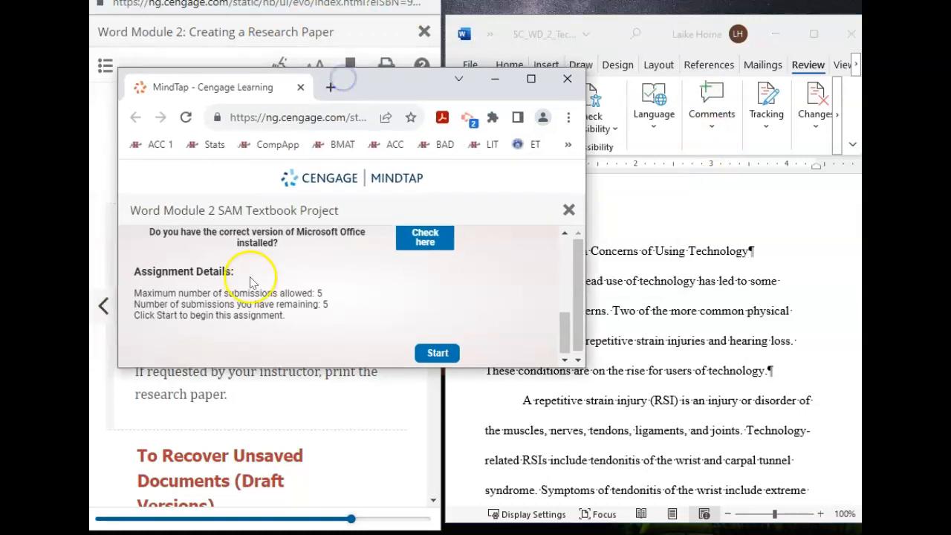
{"action": "scroll", "coordinate": [260, 239], "scroll_direction": "up", "scroll_amount": 2}
{"action": "scroll", "coordinate": [260, 250], "scroll_direction": "down", "scroll_amount": 2}
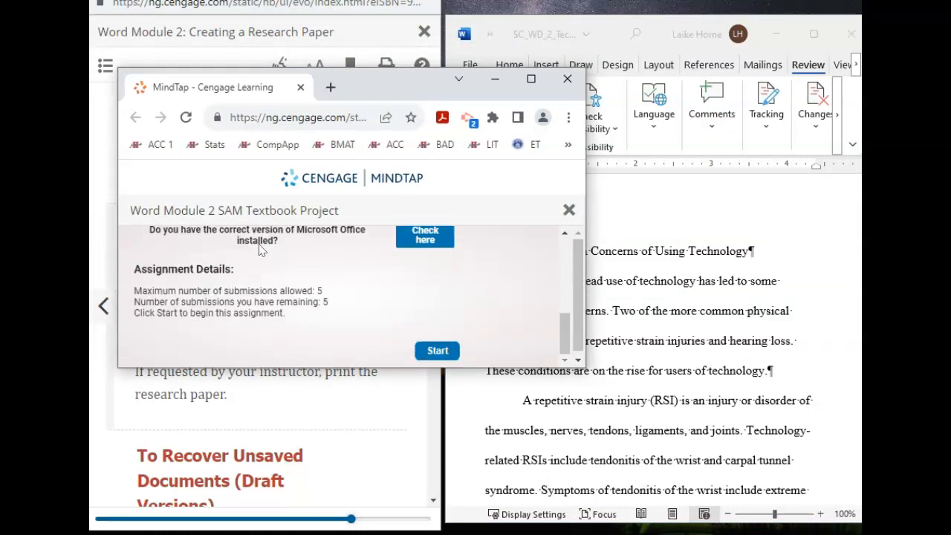
{"action": "scroll", "coordinate": [233, 345], "scroll_direction": "up", "scroll_amount": 2}
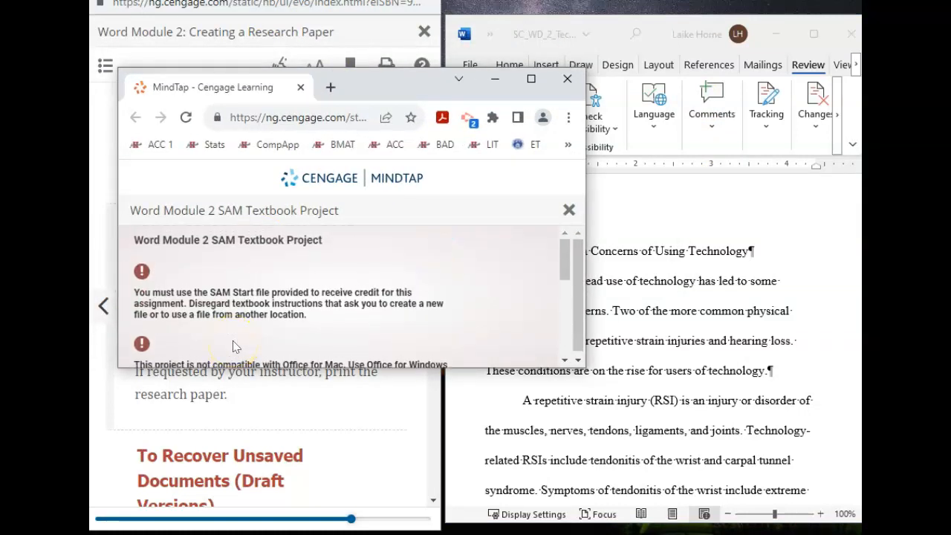
{"action": "scroll", "coordinate": [232, 345], "scroll_direction": "down", "scroll_amount": 1}
{"action": "scroll", "coordinate": [233, 345], "scroll_direction": "up", "scroll_amount": 1}
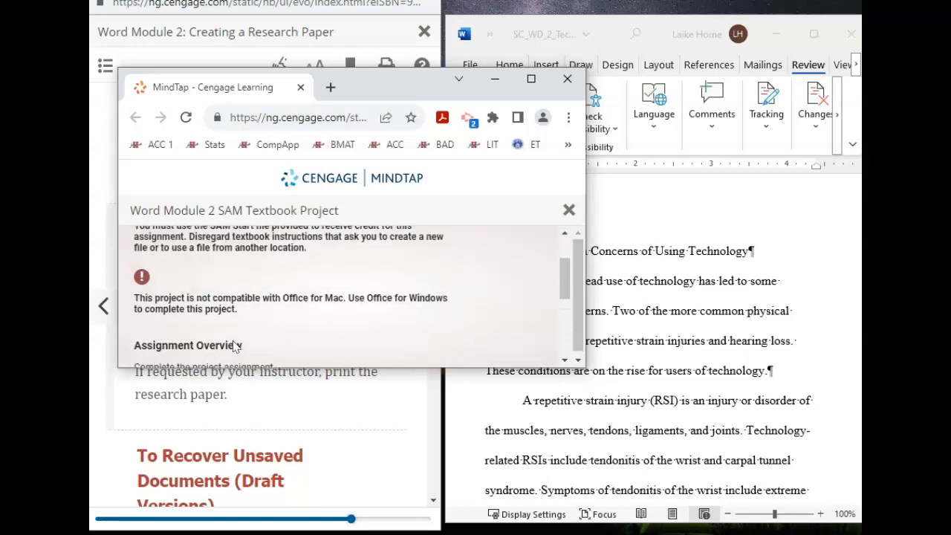
{"action": "scroll", "coordinate": [424, 272], "scroll_direction": "up", "scroll_amount": 2}
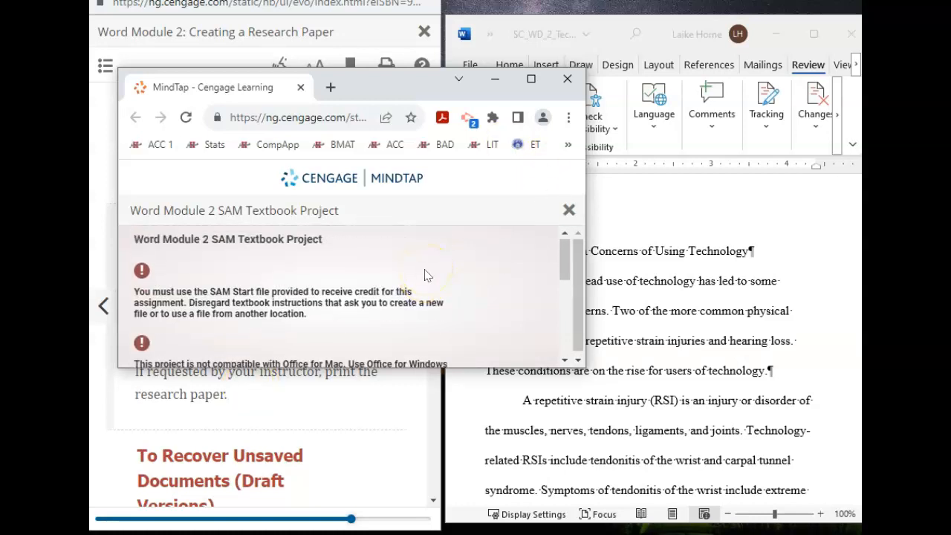
{"action": "left_click", "coordinate": [567, 79]}
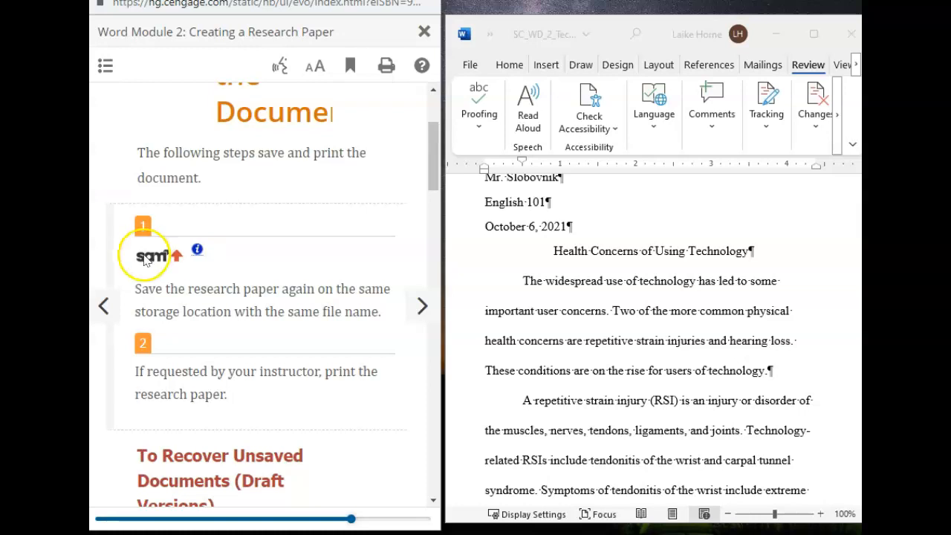
Step: Scroll the MindTap project page down to the Save Work to SAM section
{"action": "right_click", "coordinate": [165, 128]}
{"action": "key", "text": "Escape"}
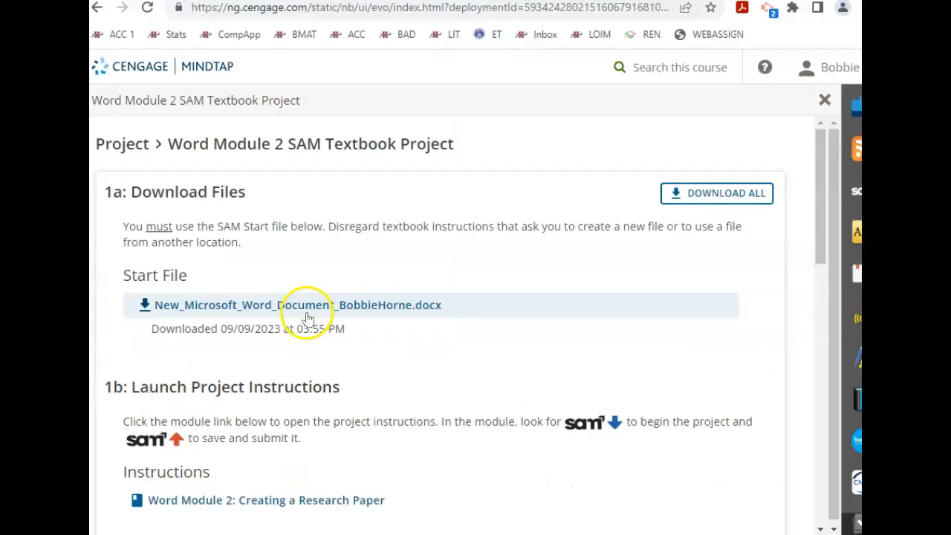
{"action": "scroll", "coordinate": [290, 453], "scroll_direction": "down", "scroll_amount": 3}
{"action": "scroll", "coordinate": [289, 453], "scroll_direction": "down", "scroll_amount": 1}
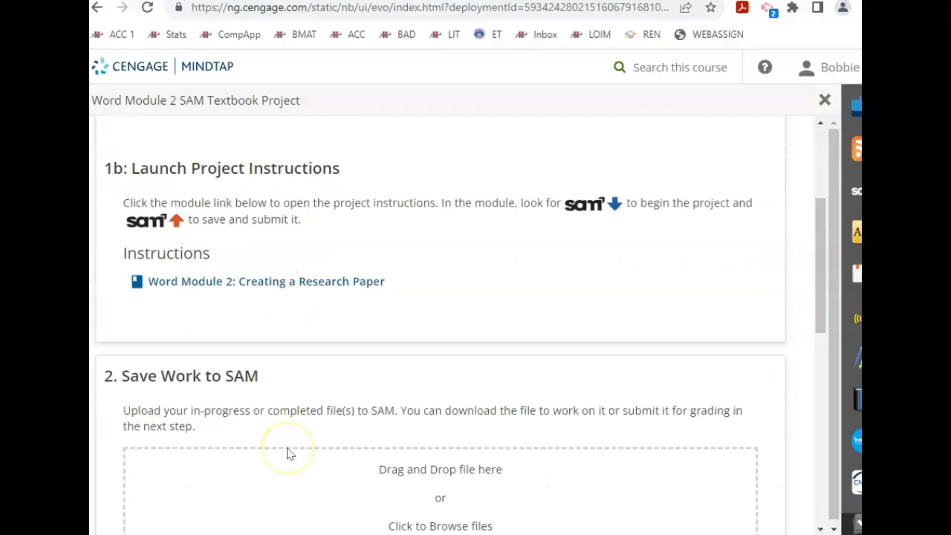
{"action": "scroll", "coordinate": [290, 453], "scroll_direction": "up", "scroll_amount": 2}
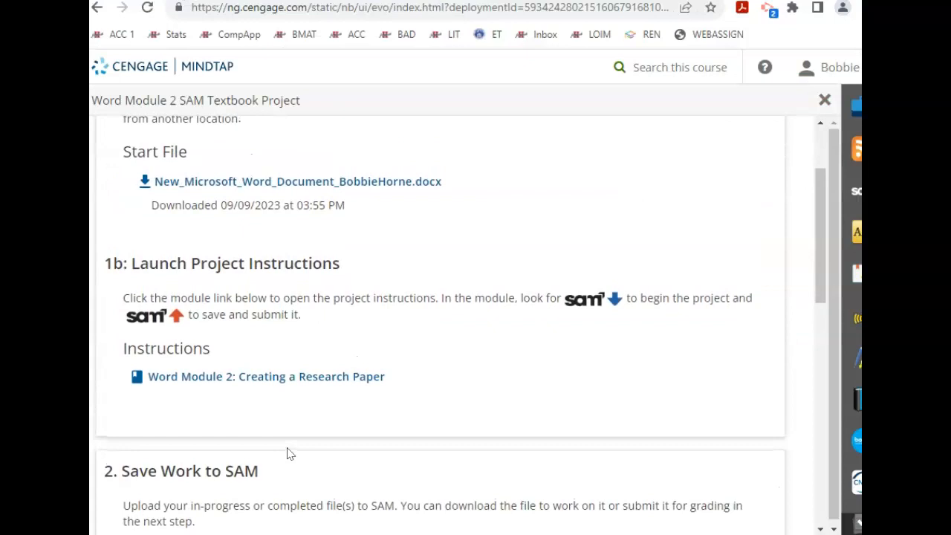
{"action": "scroll", "coordinate": [289, 453], "scroll_direction": "down", "scroll_amount": 4}
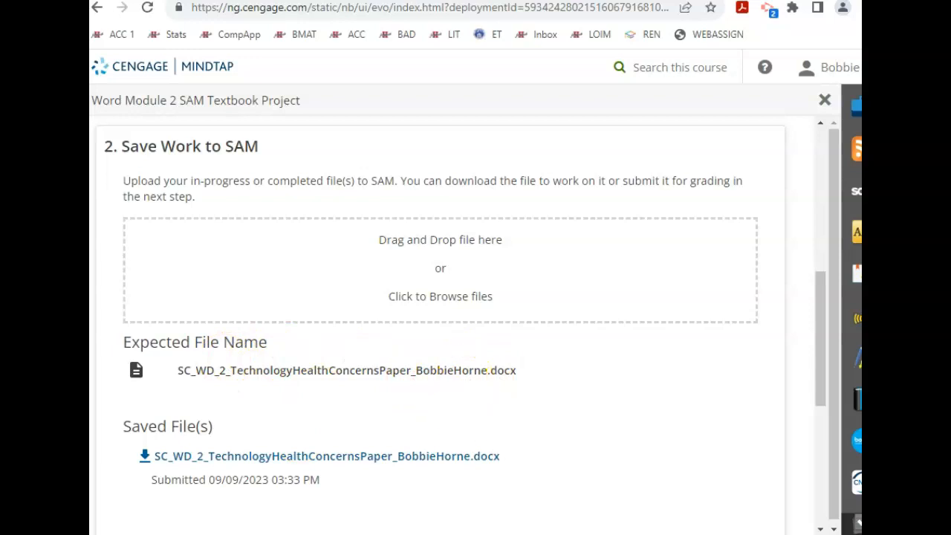
Step: Resave the research paper with Save As under the expected file name in TEXTBOOK PROJECTS
{"action": "mouse_move", "coordinate": [631, 483]}
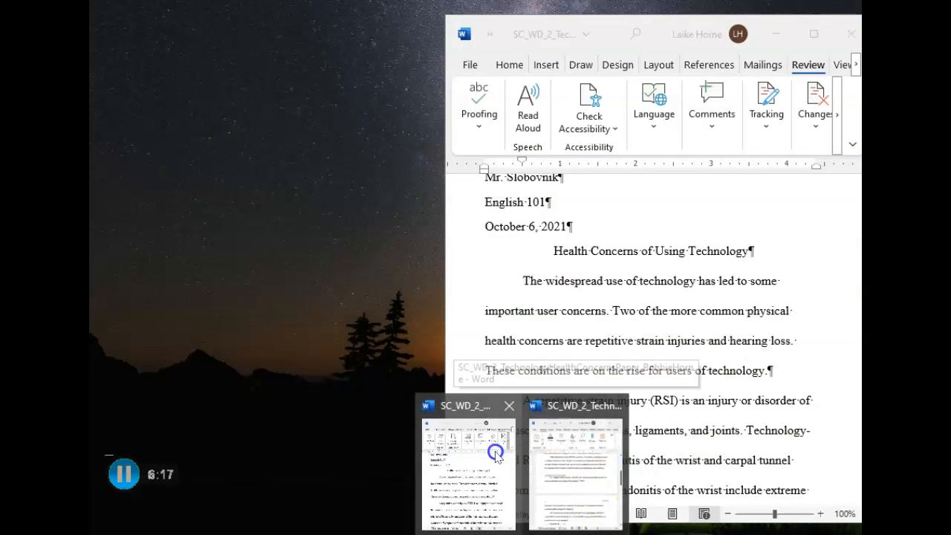
{"action": "left_click", "coordinate": [496, 454]}
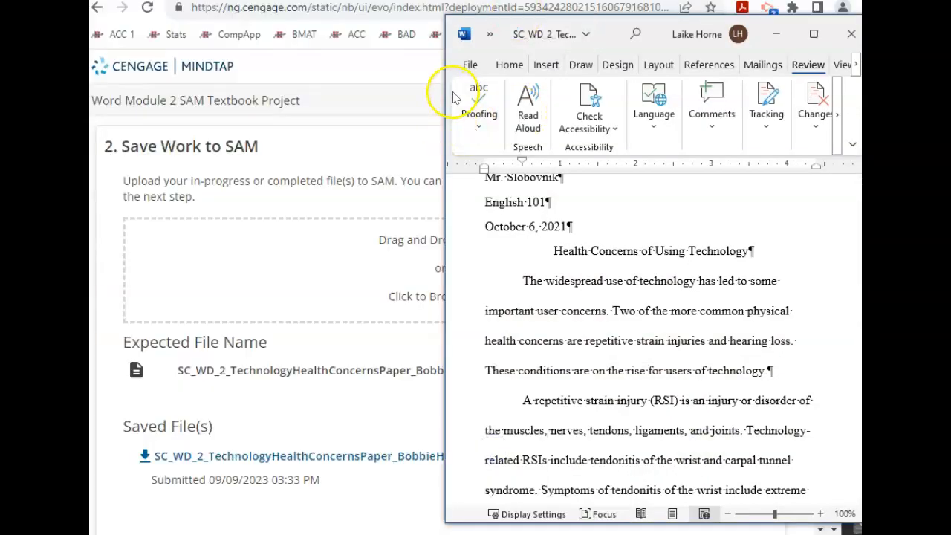
{"action": "left_click", "coordinate": [469, 67]}
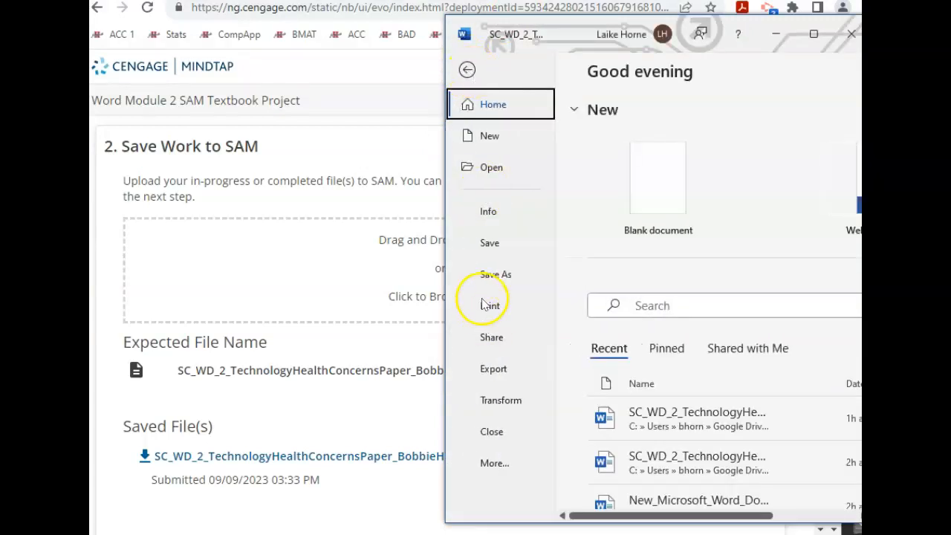
{"action": "left_click", "coordinate": [495, 277]}
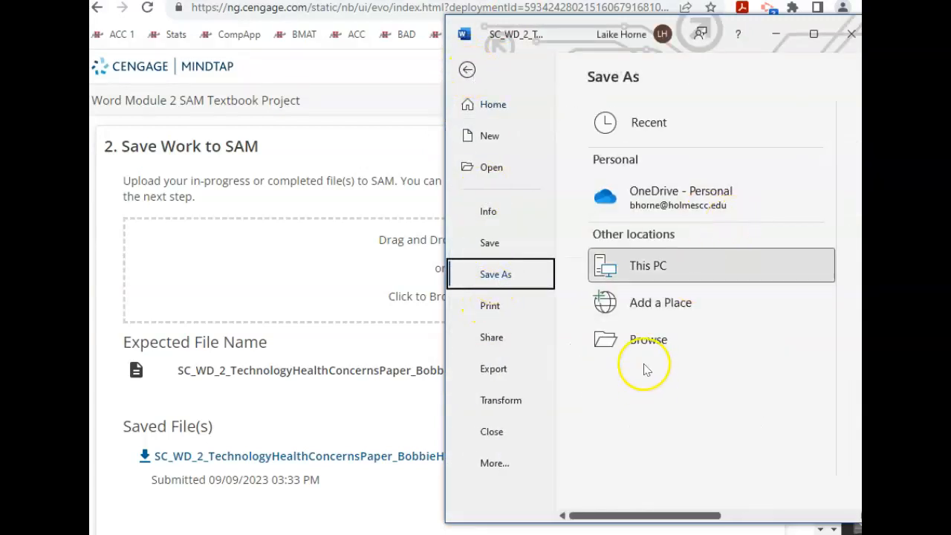
{"action": "left_click", "coordinate": [639, 340]}
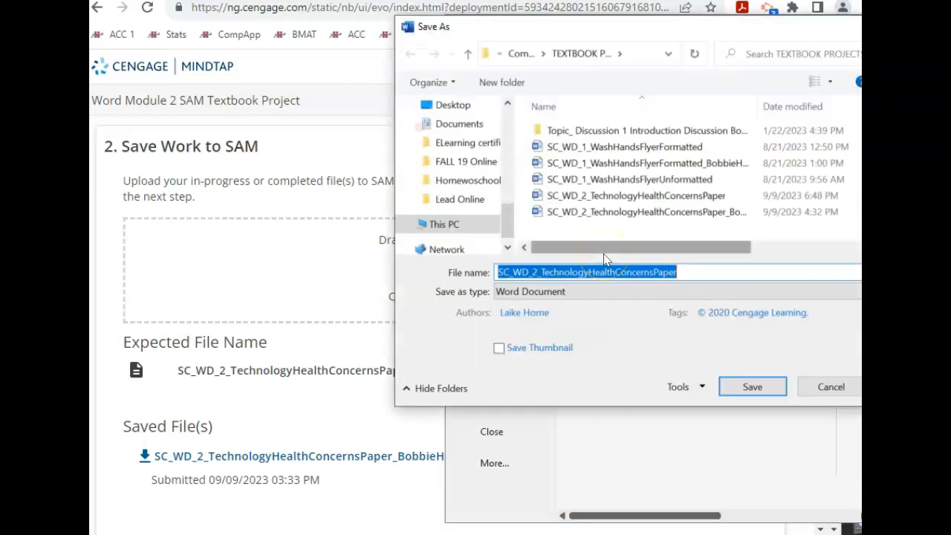
{"action": "left_click", "coordinate": [689, 269]}
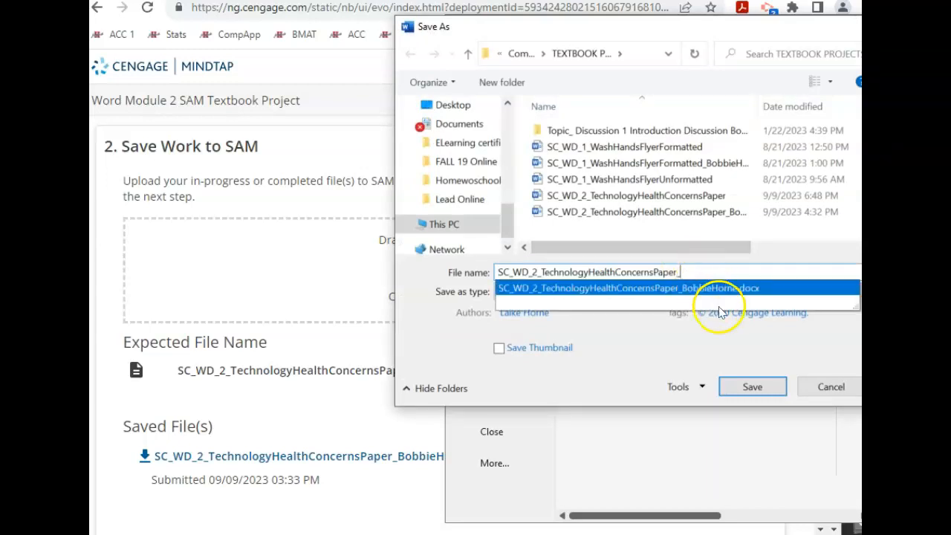
{"action": "left_click", "coordinate": [715, 291]}
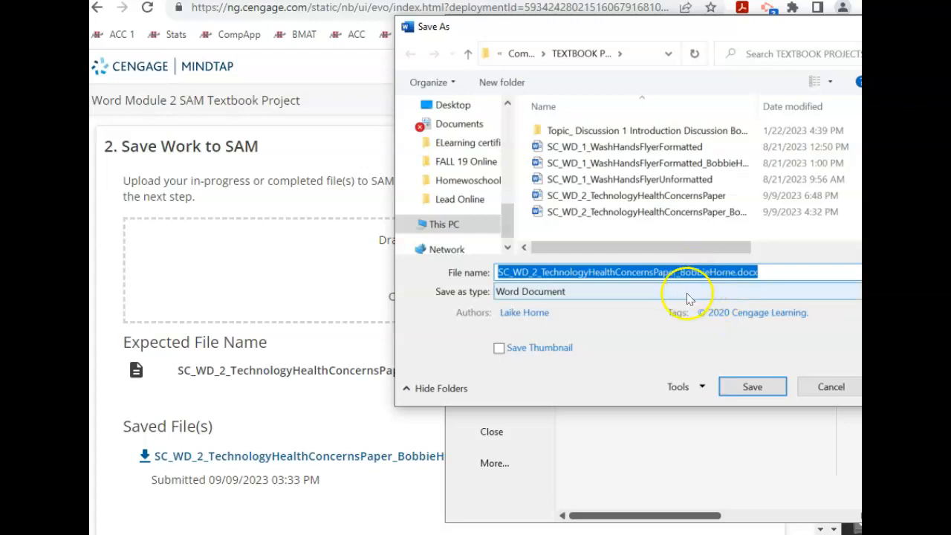
{"action": "left_click", "coordinate": [753, 387]}
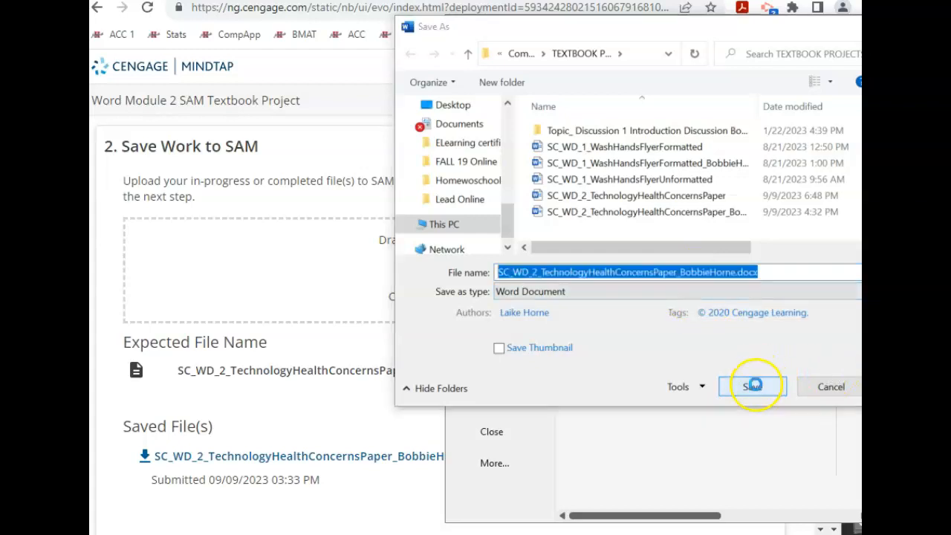
Step: Retry the save, dismissing the same-name and cannot-close errors each time
{"action": "left_click", "coordinate": [477, 307]}
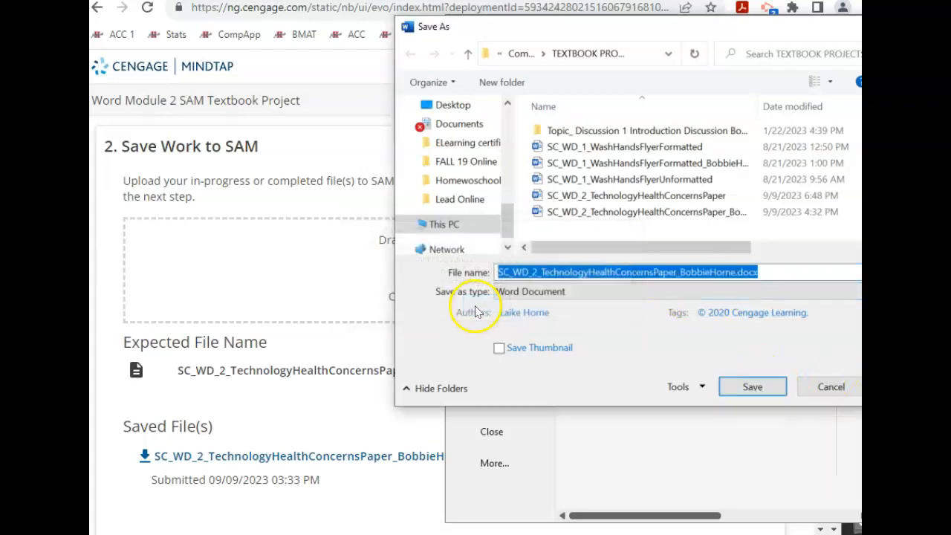
{"action": "left_click", "coordinate": [746, 387]}
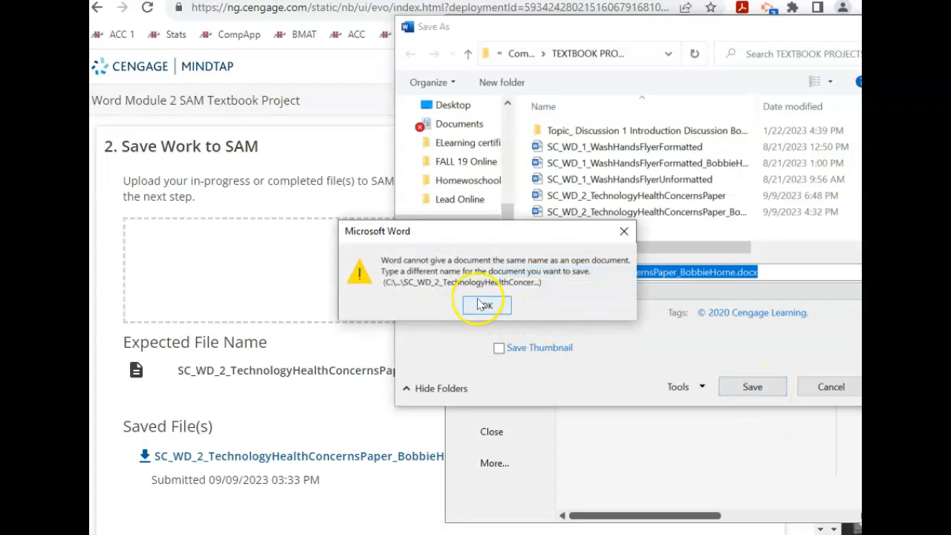
{"action": "left_click", "coordinate": [480, 308]}
{"action": "mouse_move", "coordinate": [524, 529]}
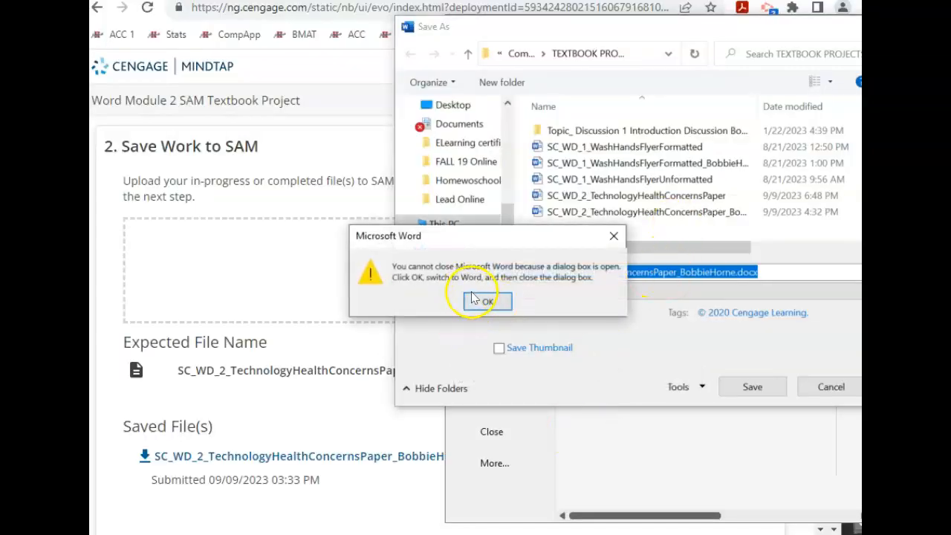
{"action": "left_click", "coordinate": [492, 301]}
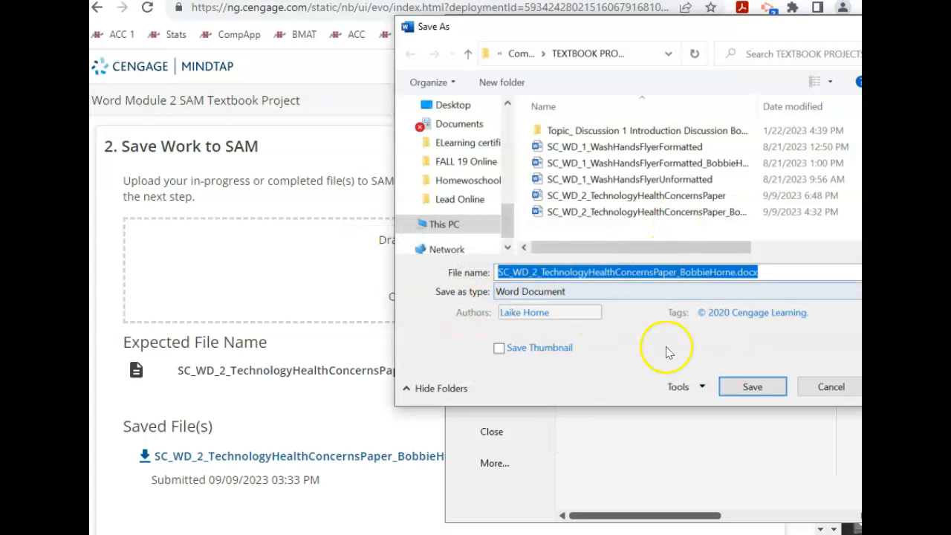
{"action": "left_click", "coordinate": [753, 390]}
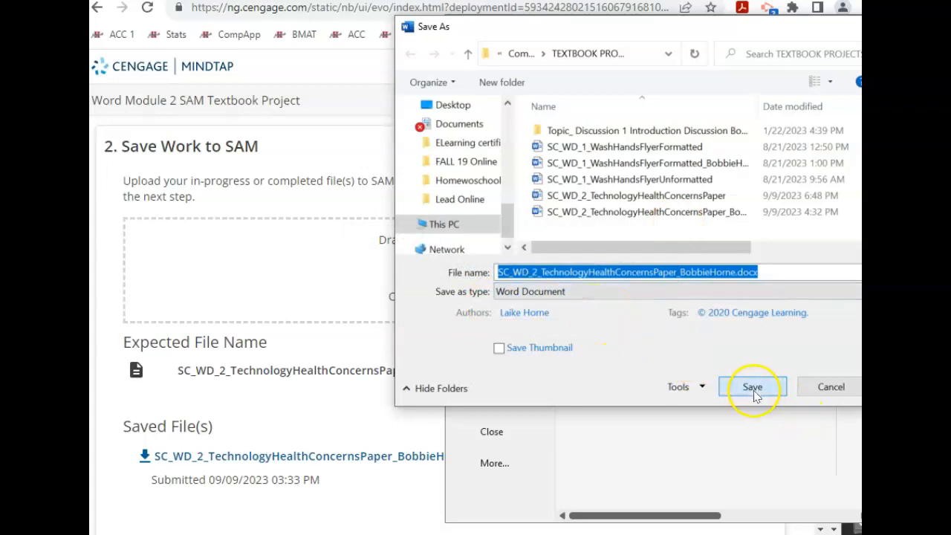
{"action": "left_click", "coordinate": [487, 305]}
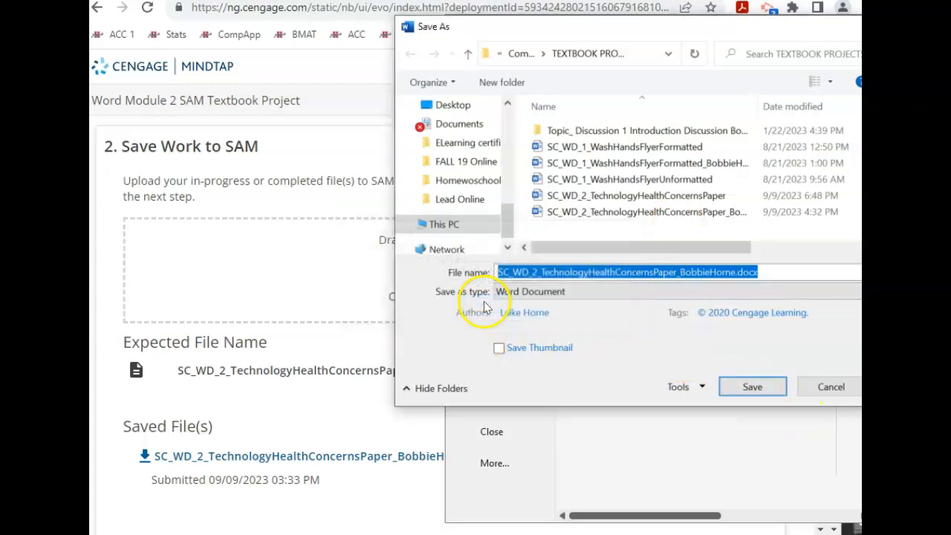
Step: Close the second open copy of the paper, cancel the save, and start the SAM upload
{"action": "left_click", "coordinate": [523, 533]}
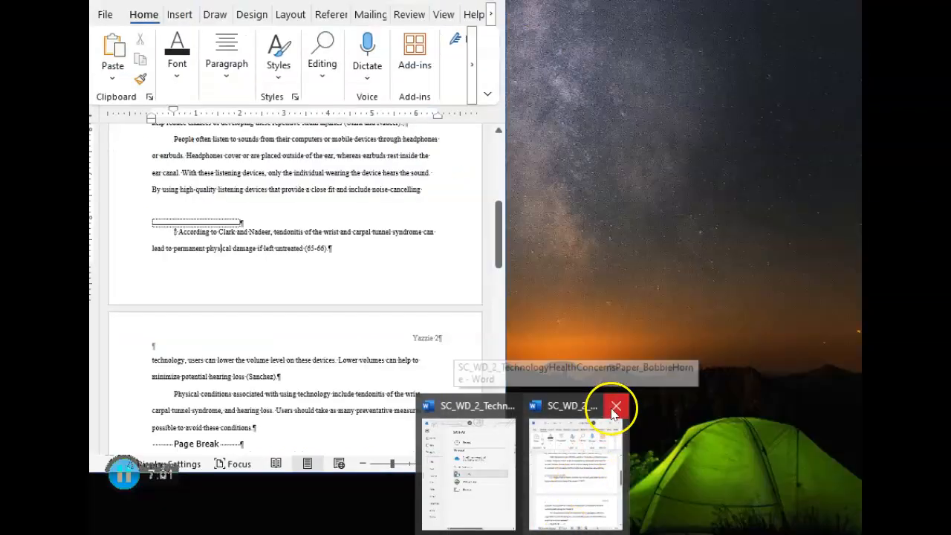
{"action": "left_click", "coordinate": [616, 407]}
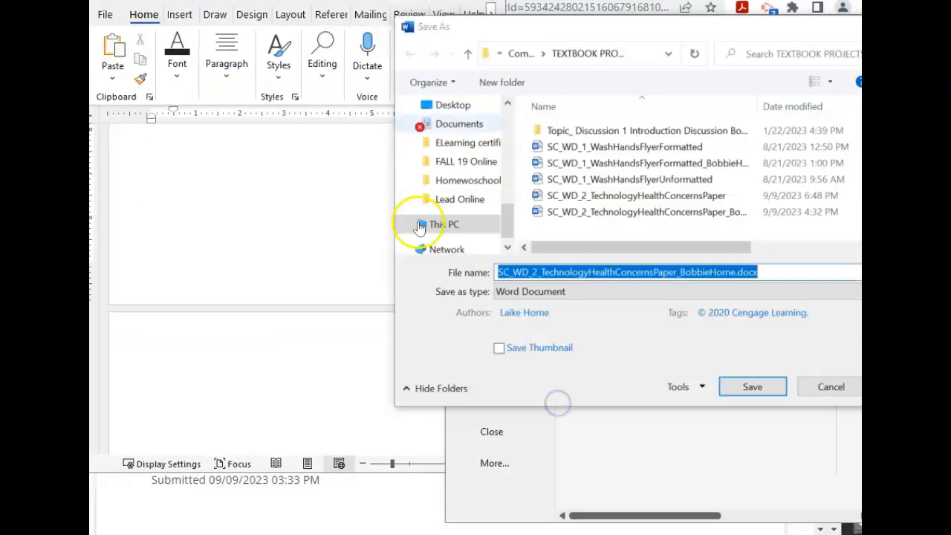
{"action": "left_click", "coordinate": [857, 27]}
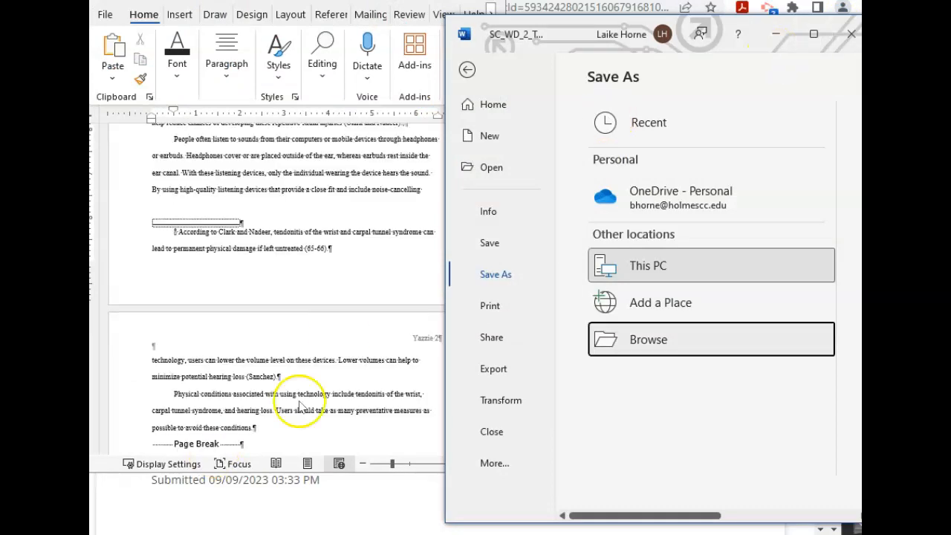
{"action": "key", "text": "alt+Tab"}
{"action": "left_click", "coordinate": [424, 285]}
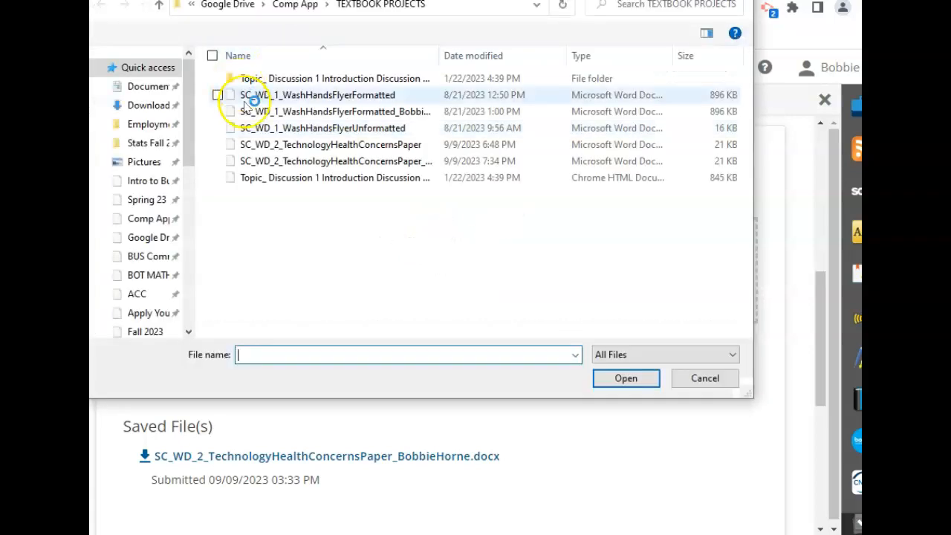
Step: Upload the 7:34 PM SC_WD_2 paper file to SAM and submit it for grading
{"action": "double_click", "coordinate": [378, 165]}
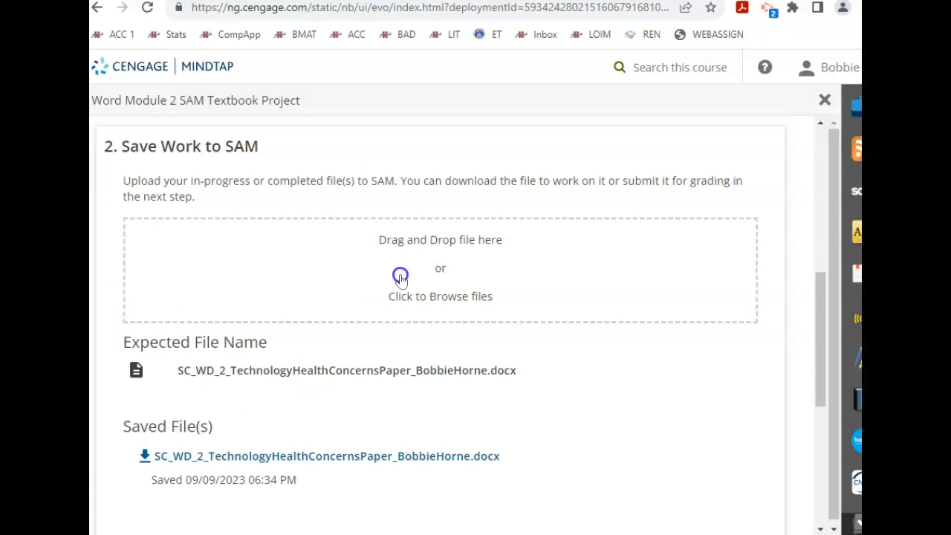
{"action": "left_click_drag", "start_coordinate": [427, 269], "coordinate": [558, 396]}
{"action": "scroll", "coordinate": [560, 396], "scroll_direction": "down", "scroll_amount": 5}
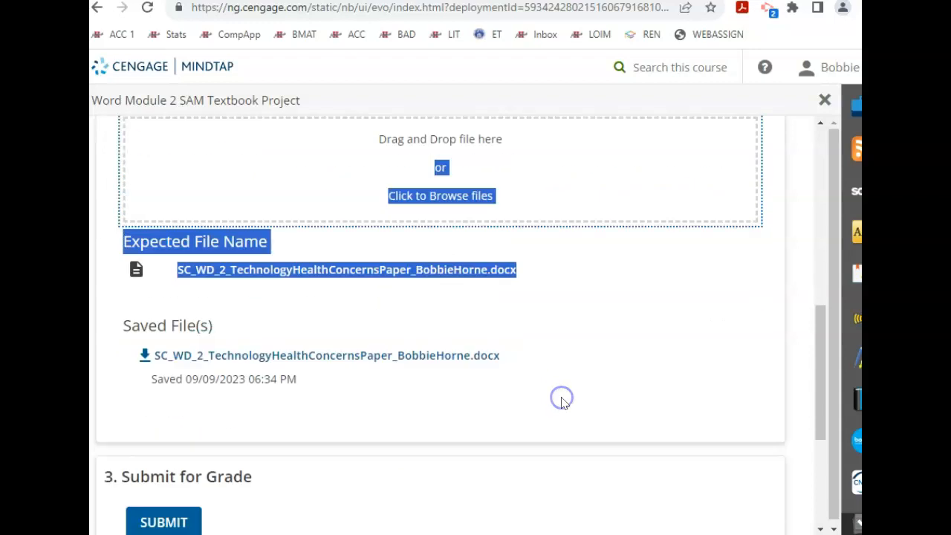
{"action": "left_click", "coordinate": [184, 260]}
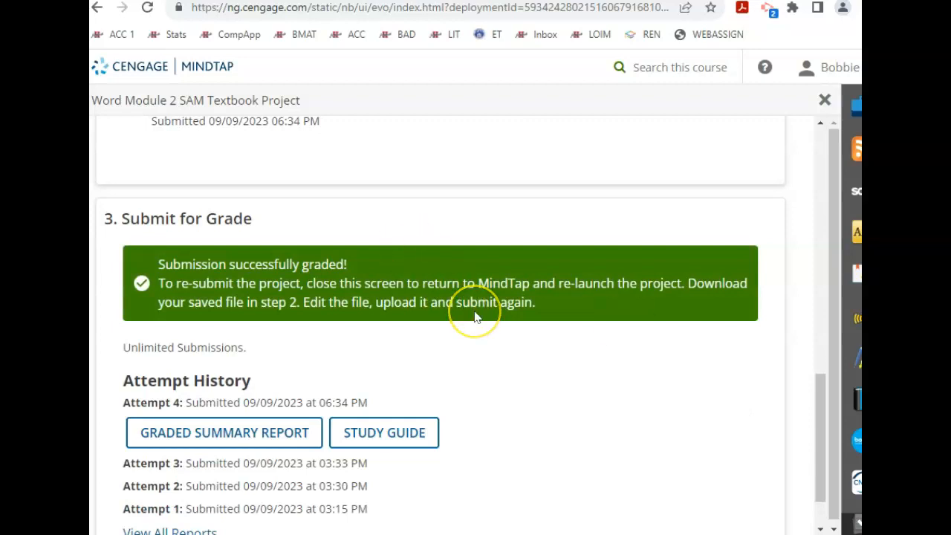
Step: Download Attempt 4's graded summary report and open the Report_4 .docx from Chrome's downloads
{"action": "scroll", "coordinate": [475, 316], "scroll_direction": "down", "scroll_amount": 1}
{"action": "left_click", "coordinate": [243, 358]}
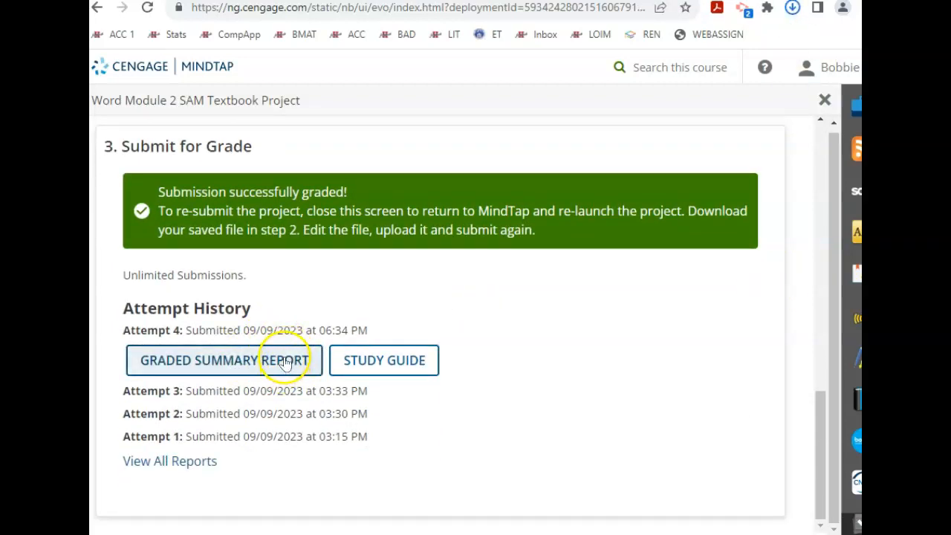
{"action": "left_click", "coordinate": [316, 361]}
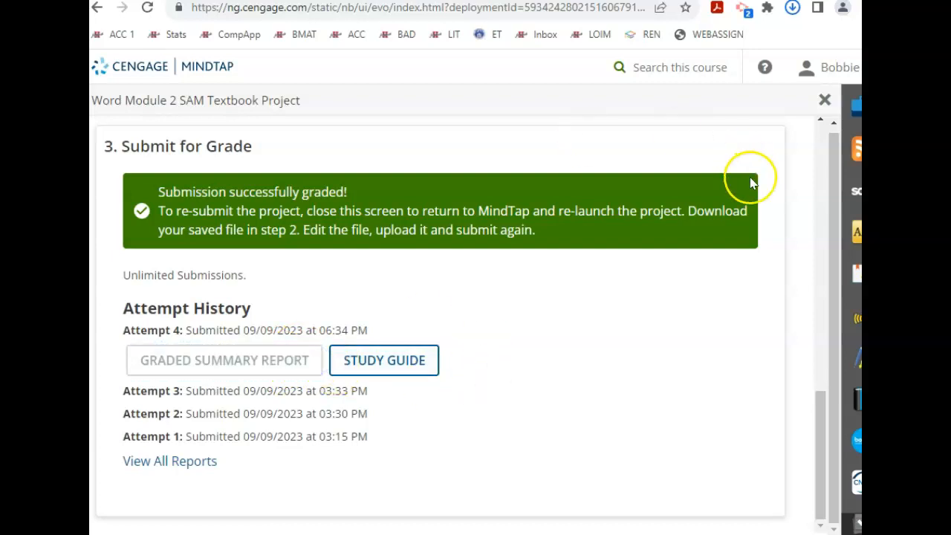
{"action": "left_click", "coordinate": [789, 10]}
{"action": "left_click", "coordinate": [788, 11]}
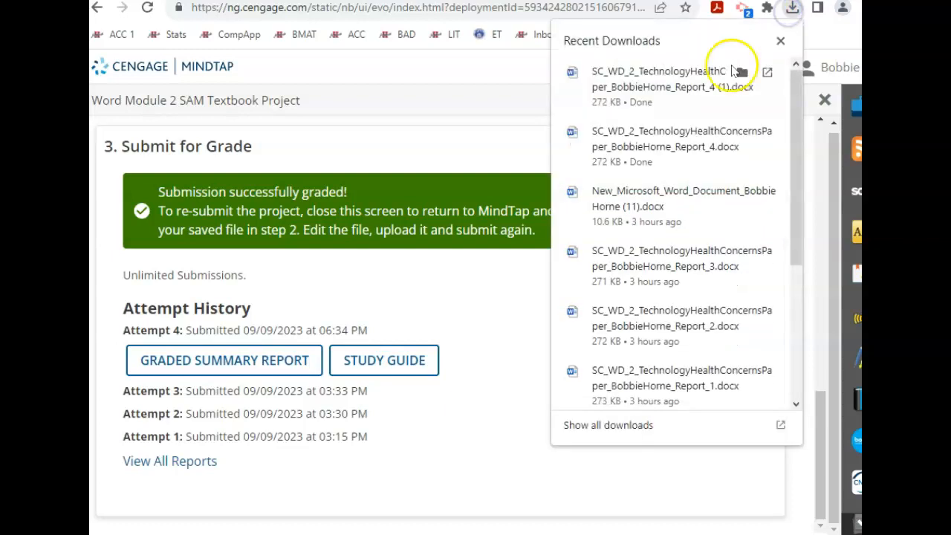
{"action": "left_click", "coordinate": [680, 84]}
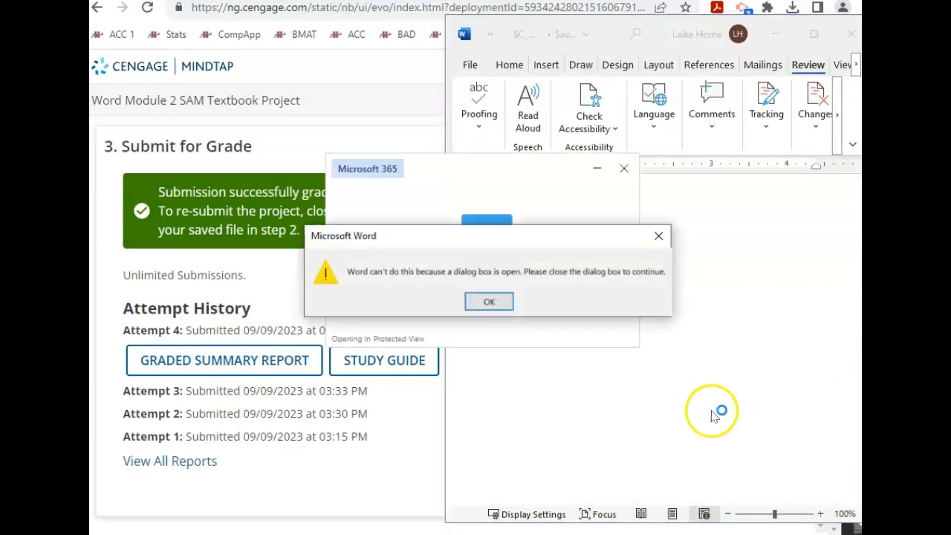
Step: Dismiss the Word warning so the 79/100 attempt 4 report opens in Protected View
{"action": "left_click", "coordinate": [502, 303]}
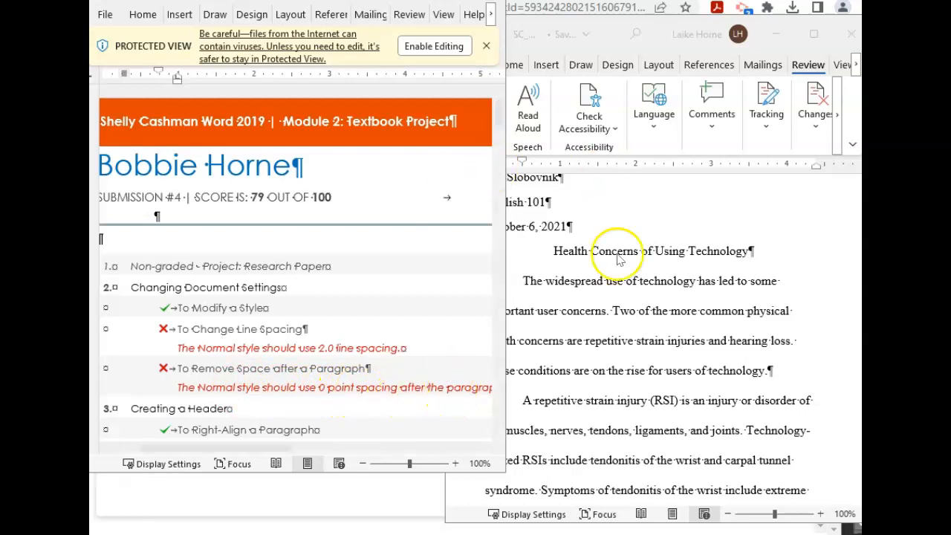
Step: Bring the research paper forward and place the insertion point in its first body paragraph
{"action": "left_click", "coordinate": [606, 286]}
{"action": "left_click", "coordinate": [602, 275]}
{"action": "right_click", "coordinate": [602, 275]}
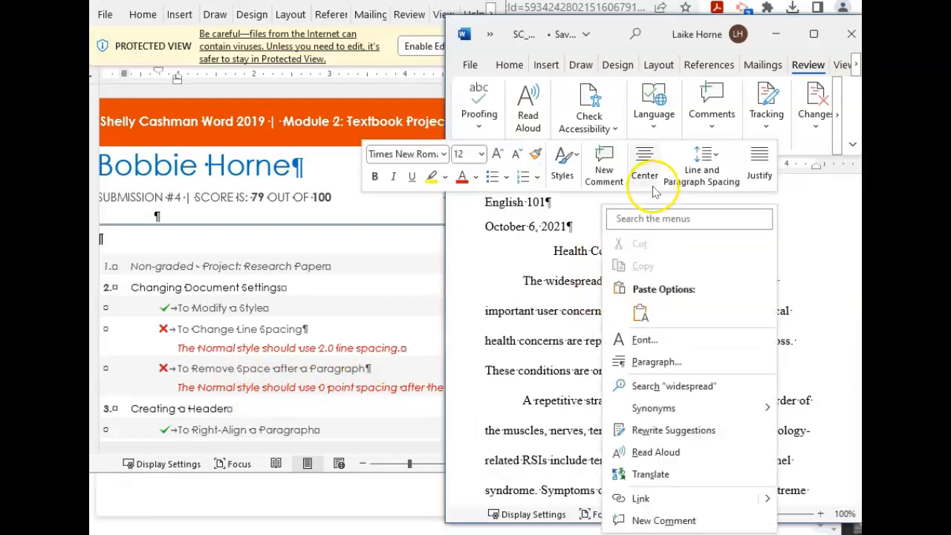
{"action": "left_click", "coordinate": [512, 65]}
{"action": "left_click", "coordinate": [513, 66]}
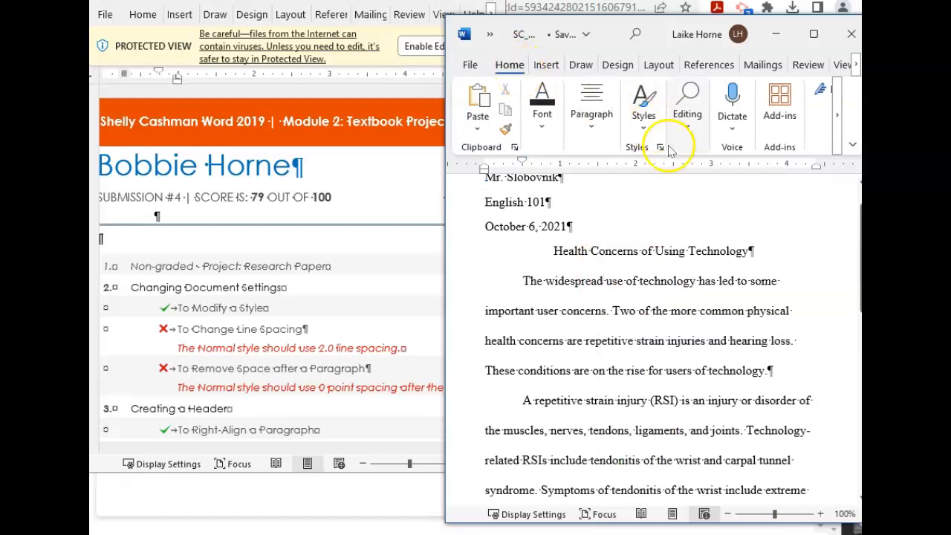
{"action": "right_click", "coordinate": [692, 129]}
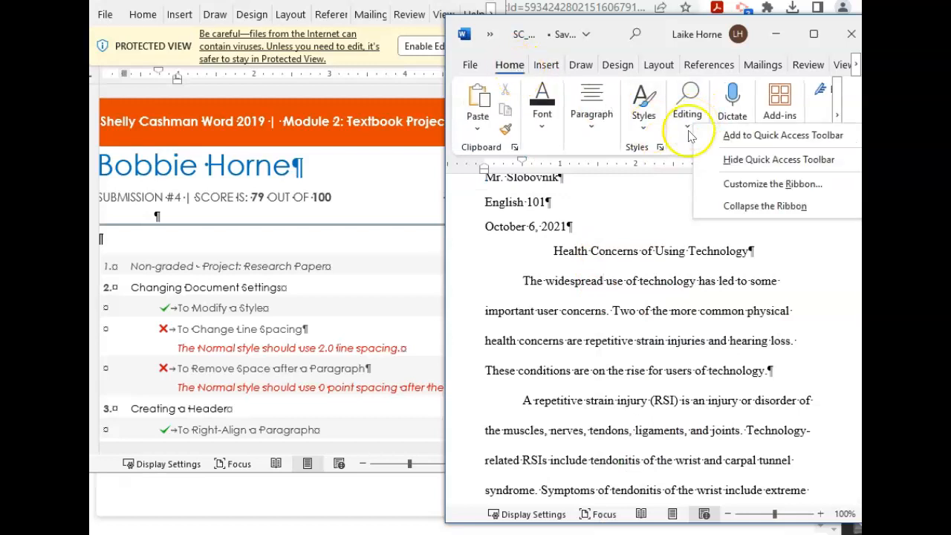
{"action": "right_click", "coordinate": [687, 132]}
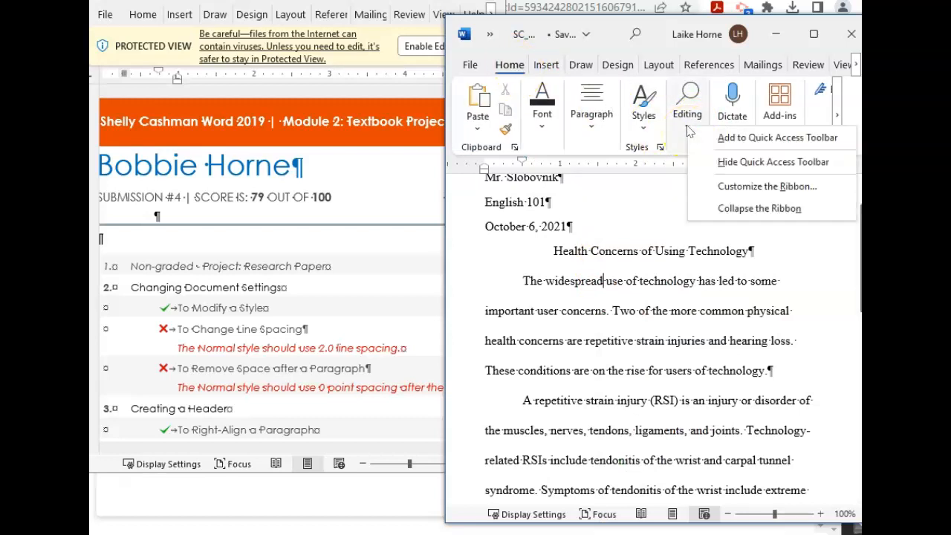
Step: Set the first body paragraph's line spacing to 2.0
{"action": "left_click", "coordinate": [605, 130]}
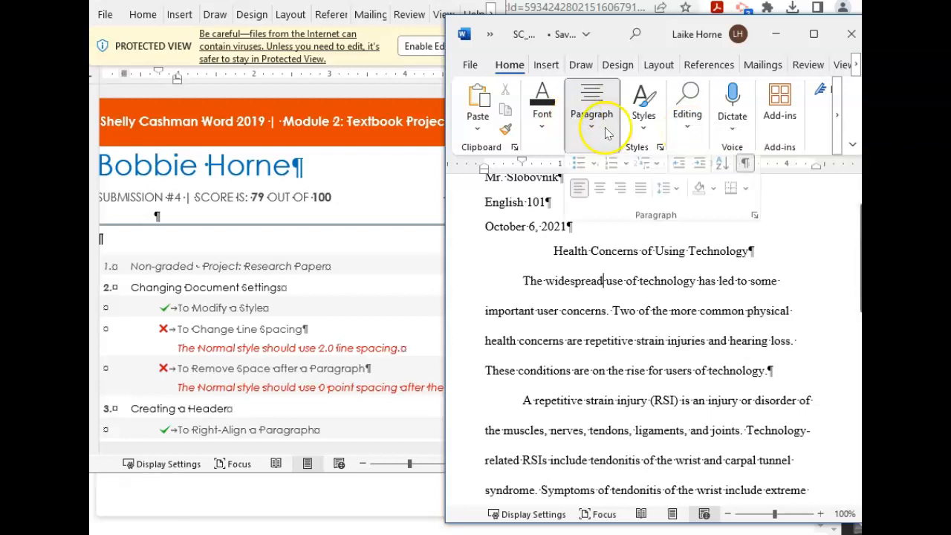
{"action": "left_click", "coordinate": [676, 196]}
{"action": "left_click", "coordinate": [678, 283]}
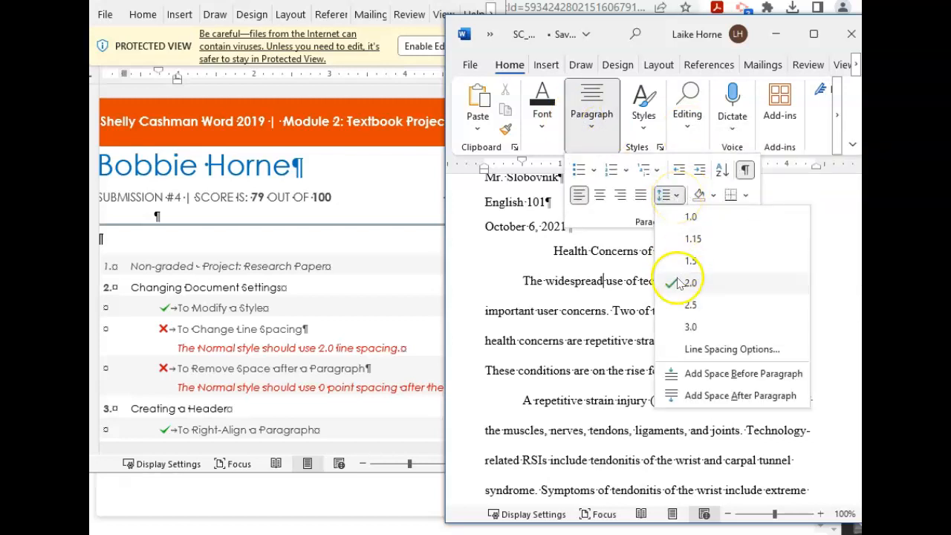
{"action": "right_click", "coordinate": [683, 286]}
{"action": "left_click", "coordinate": [691, 286]}
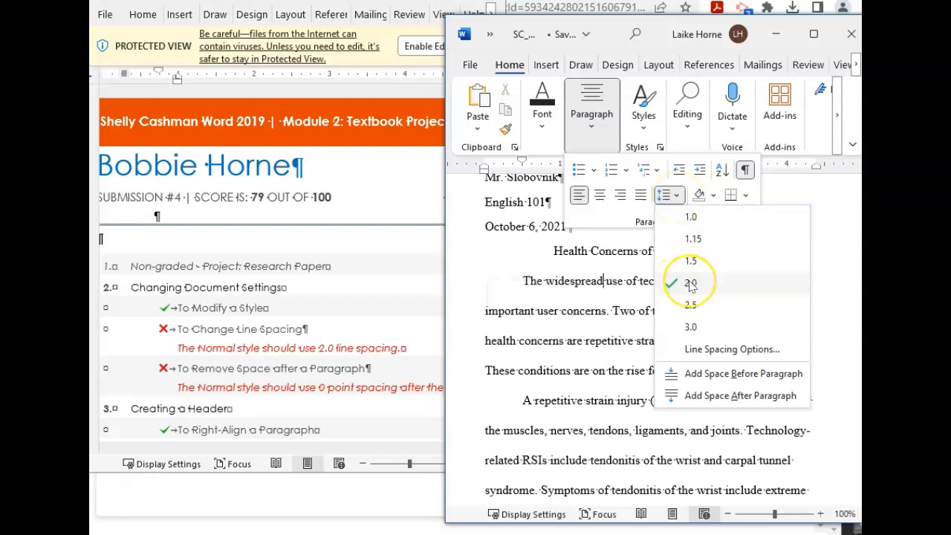
{"action": "left_click", "coordinate": [691, 286]}
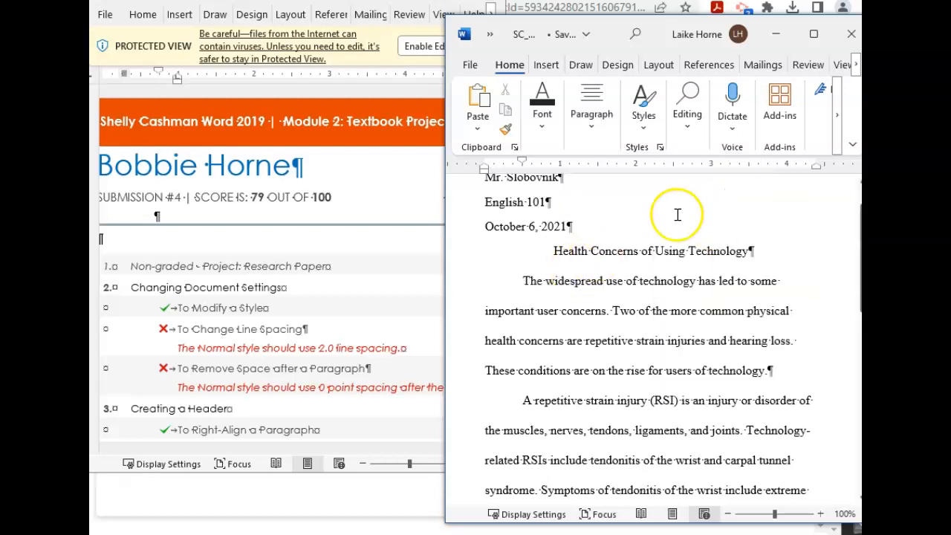
{"action": "scroll", "coordinate": [675, 214], "scroll_direction": "down", "scroll_amount": 3}
{"action": "scroll", "coordinate": [659, 201], "scroll_direction": "up", "scroll_amount": 2}
{"action": "scroll", "coordinate": [661, 204], "scroll_direction": "down", "scroll_amount": 7}
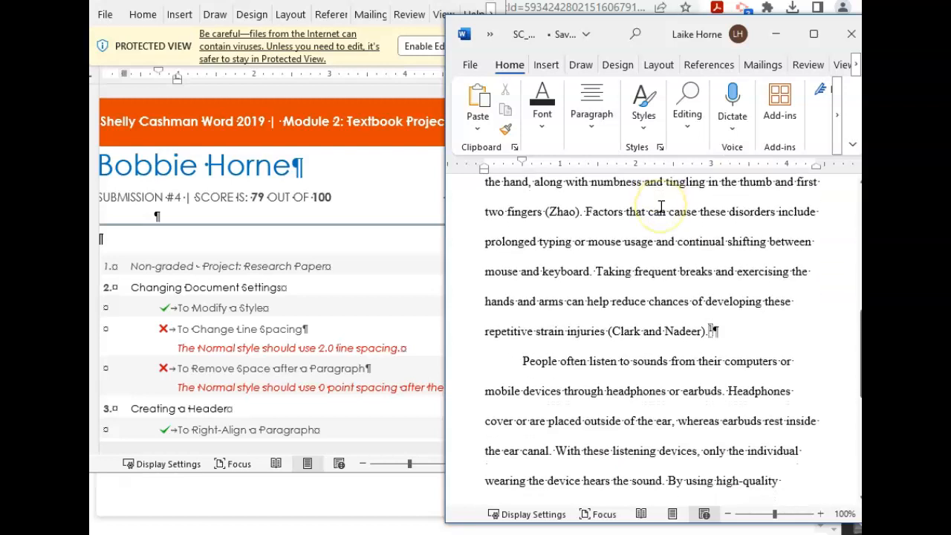
{"action": "left_click", "coordinate": [847, 514]}
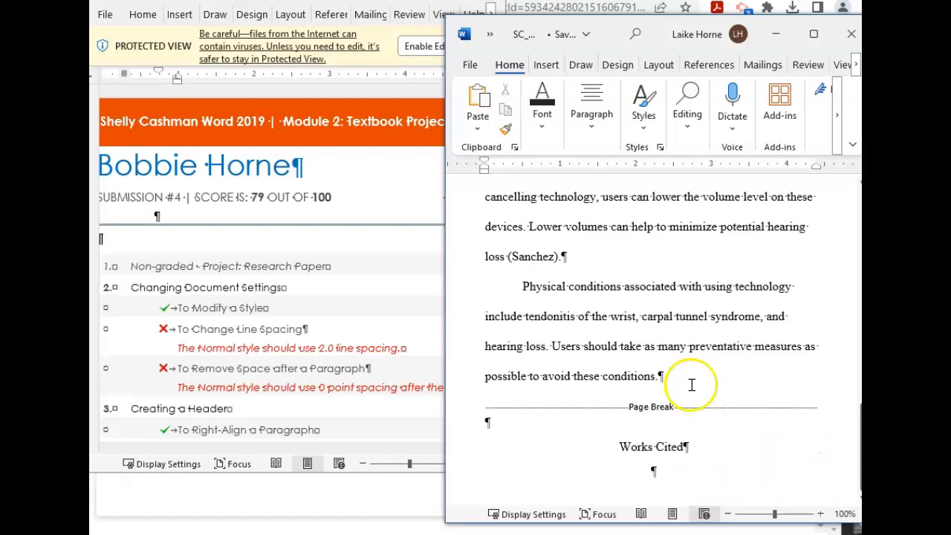
{"action": "scroll", "coordinate": [690, 384], "scroll_direction": "up", "scroll_amount": 3}
{"action": "scroll", "coordinate": [690, 381], "scroll_direction": "down", "scroll_amount": 3}
{"action": "left_click", "coordinate": [702, 70]}
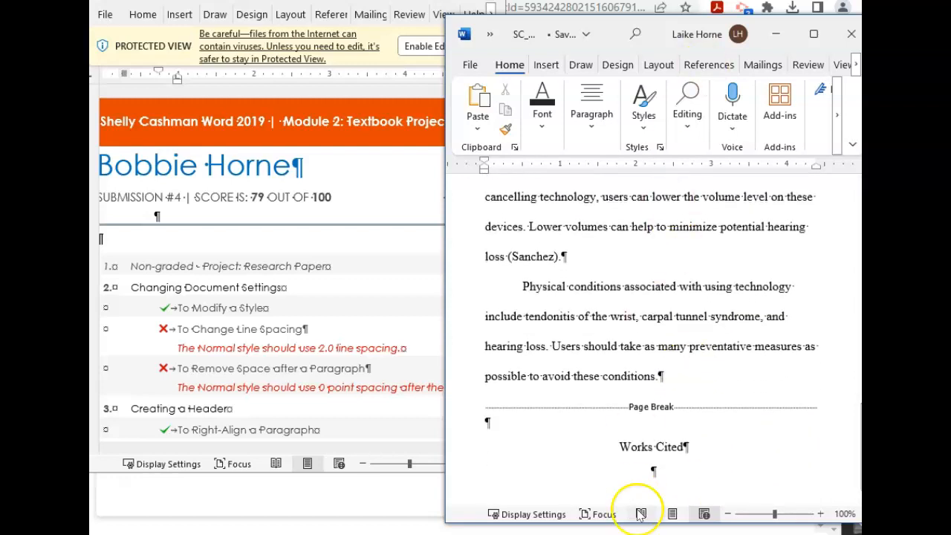
{"action": "left_click", "coordinate": [660, 479]}
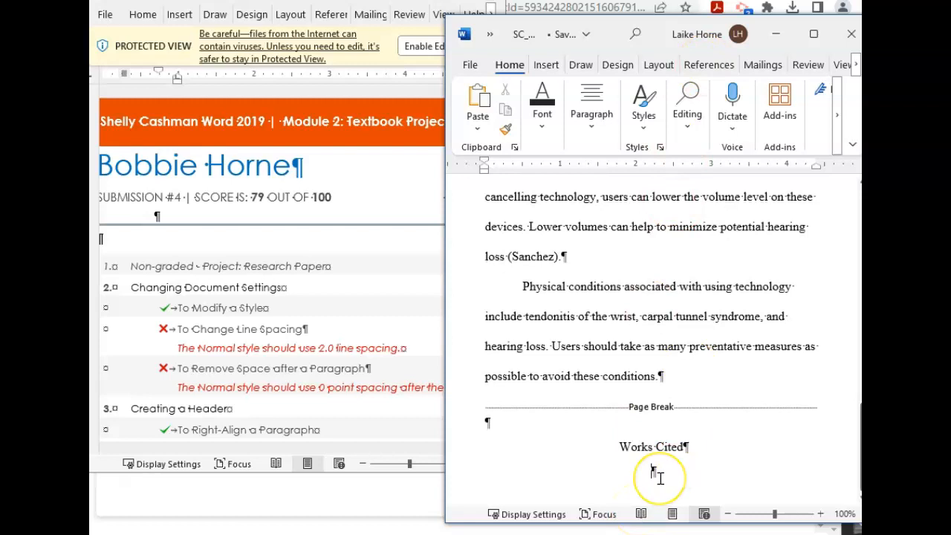
{"action": "left_click", "coordinate": [704, 307]}
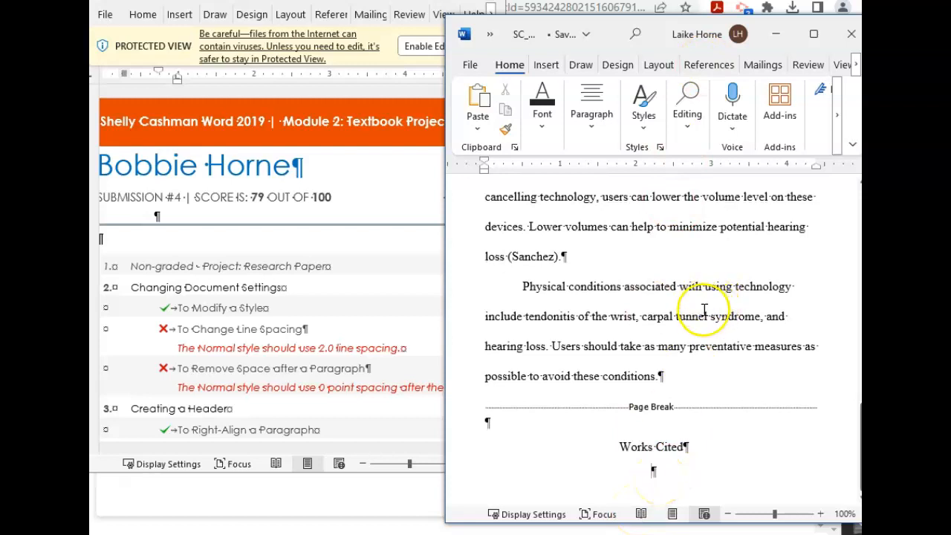
{"action": "scroll", "coordinate": [706, 313], "scroll_direction": "up", "scroll_amount": 15}
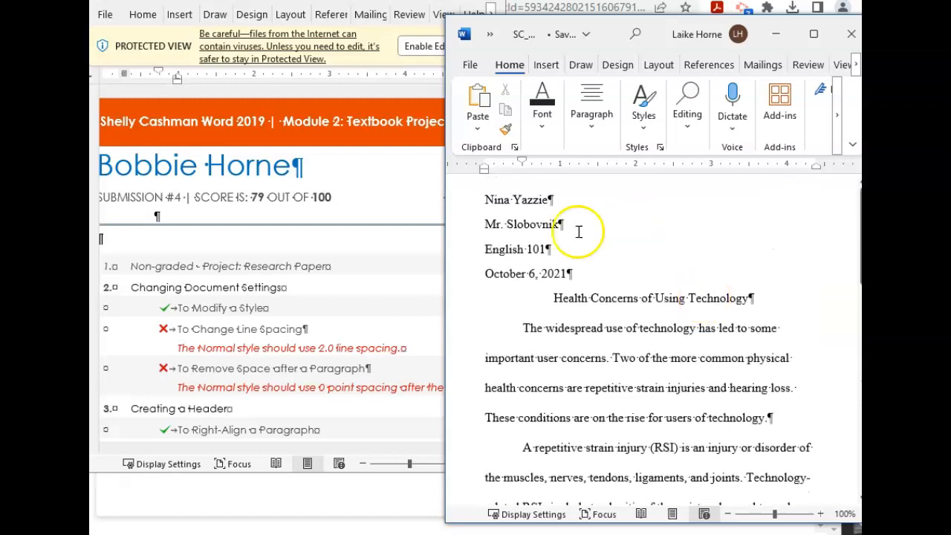
{"action": "scroll", "coordinate": [548, 298], "scroll_direction": "down", "scroll_amount": 12}
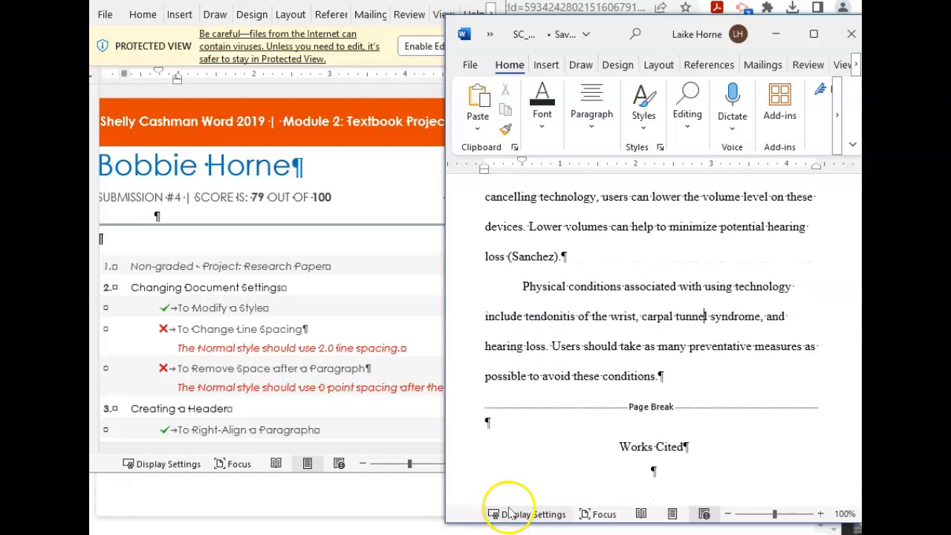
{"action": "left_click", "coordinate": [523, 534]}
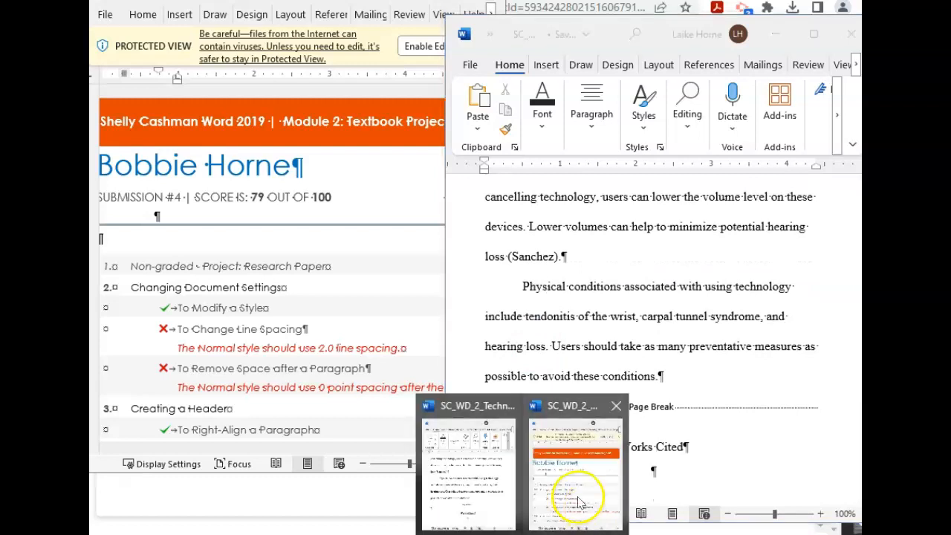
Step: Review the graded report's line-spacing and paragraph-spacing errors
{"action": "mouse_move", "coordinate": [478, 496]}
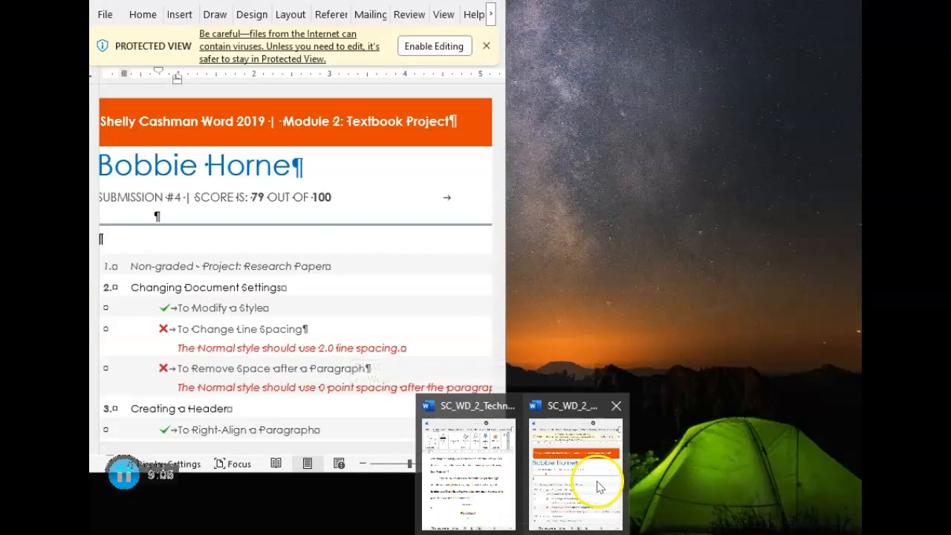
{"action": "left_click", "coordinate": [567, 456]}
{"action": "scroll", "coordinate": [271, 249], "scroll_direction": "down", "scroll_amount": 20}
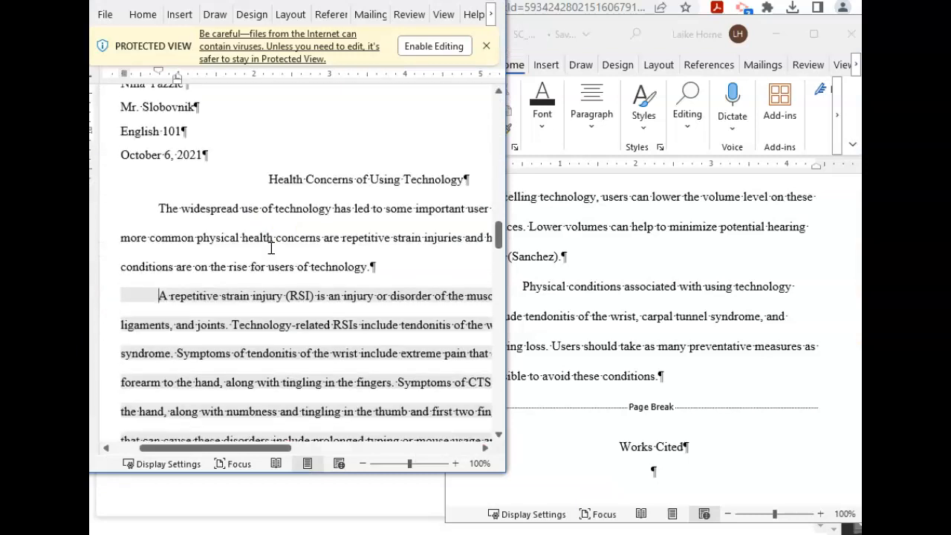
{"action": "scroll", "coordinate": [272, 249], "scroll_direction": "down", "scroll_amount": 15}
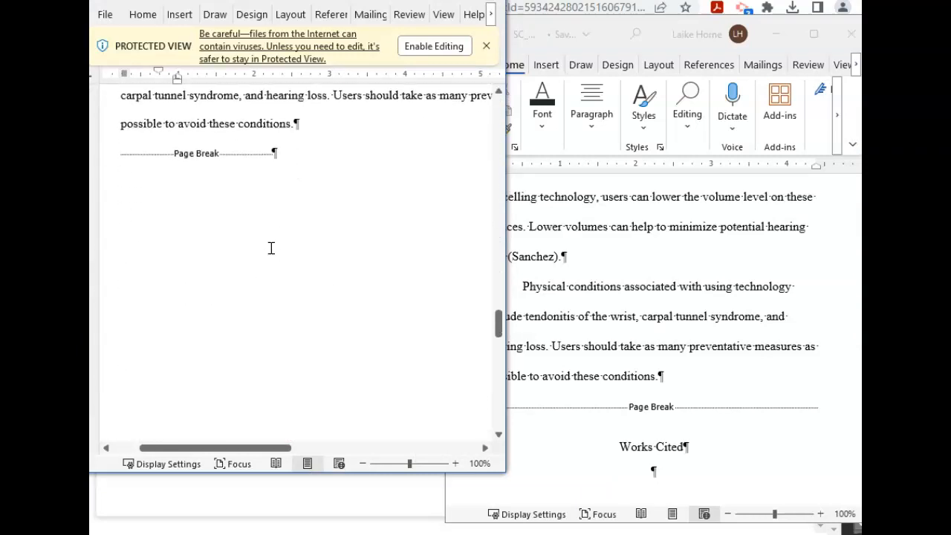
{"action": "scroll", "coordinate": [271, 248], "scroll_direction": "down", "scroll_amount": 5}
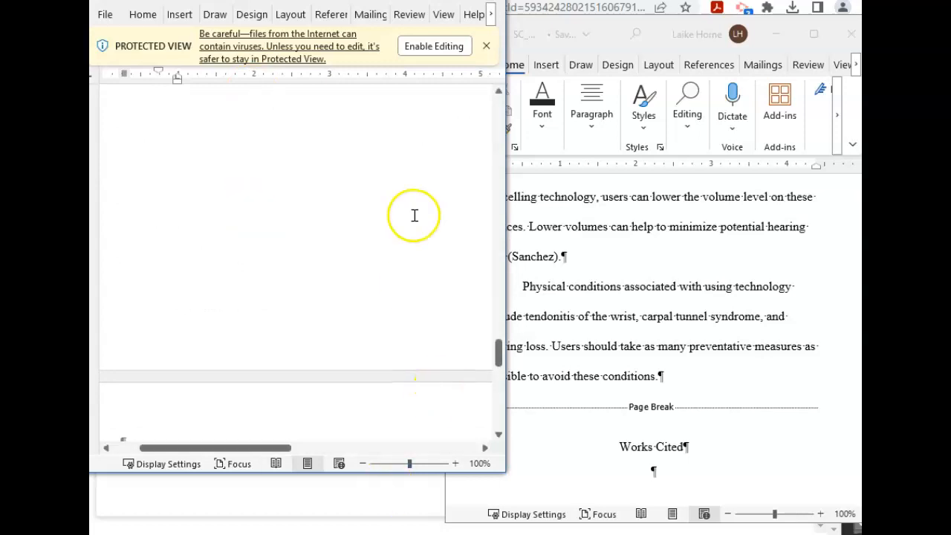
{"action": "scroll", "coordinate": [413, 215], "scroll_direction": "up", "scroll_amount": 5}
{"action": "scroll", "coordinate": [414, 215], "scroll_direction": "down", "scroll_amount": 2}
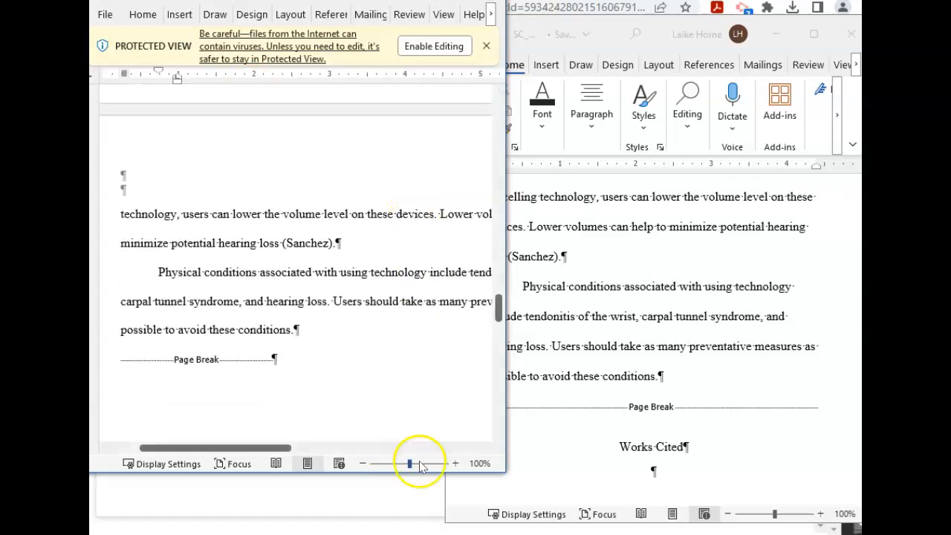
{"action": "scroll", "coordinate": [497, 308], "scroll_direction": "up", "scroll_amount": 1}
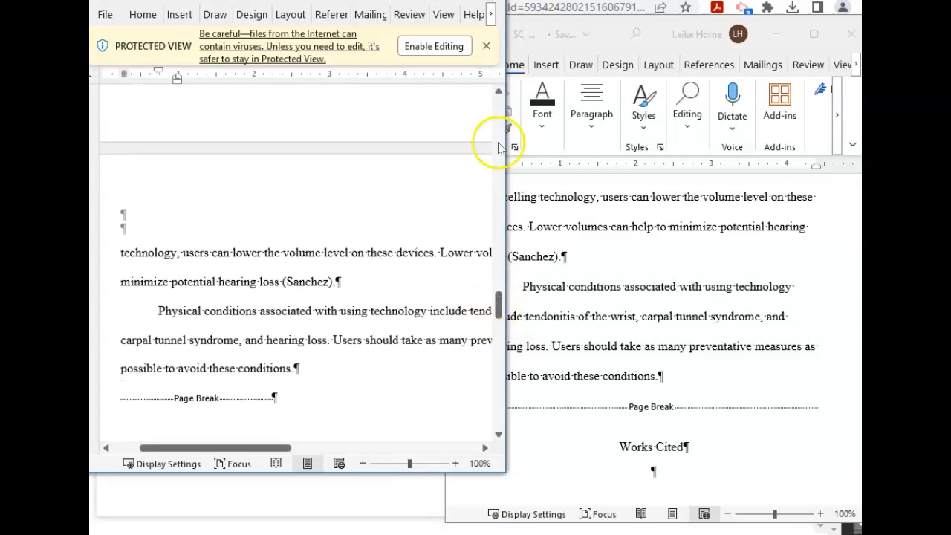
Step: Bring the research paper forward and place the insertion point below the Works Cited heading
{"action": "left_click_drag", "start_coordinate": [494, 304], "coordinate": [487, 65]}
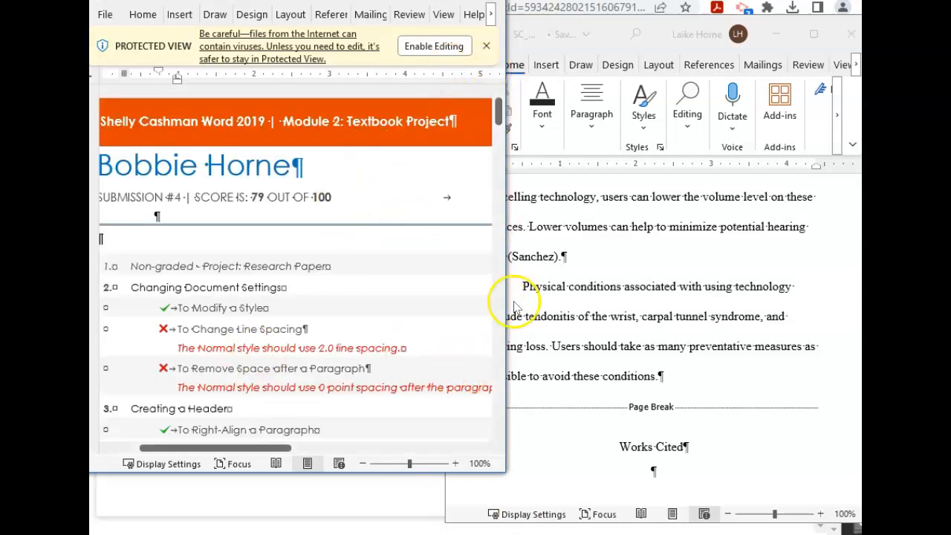
{"action": "left_click", "coordinate": [558, 246]}
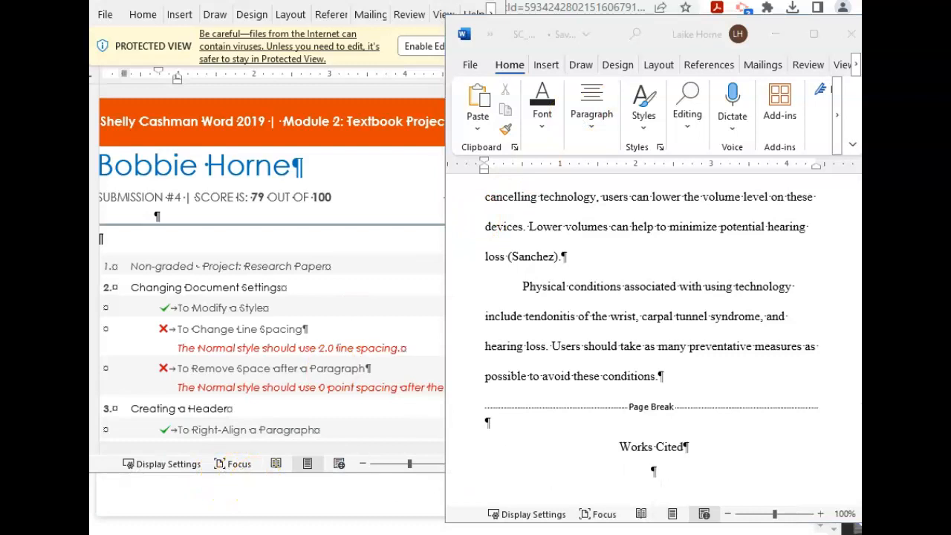
{"action": "left_click", "coordinate": [655, 471]}
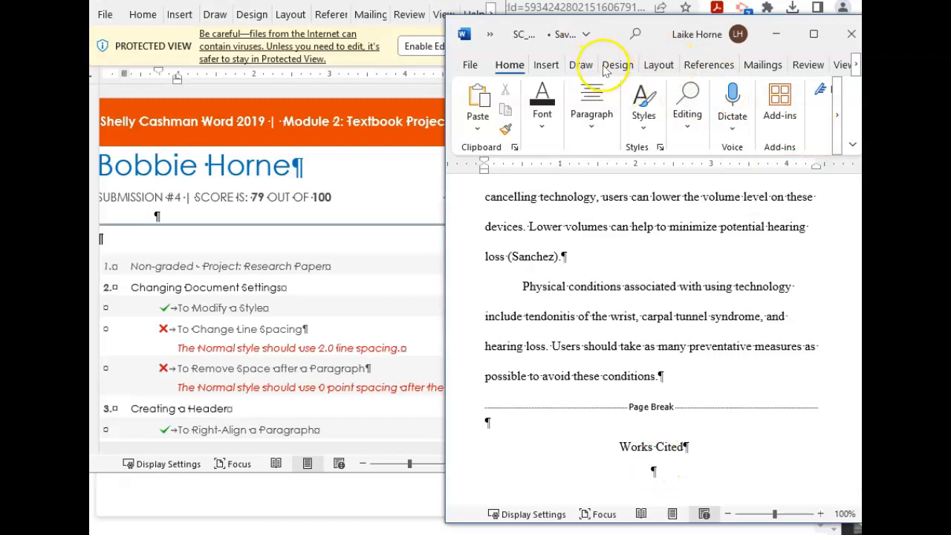
Step: Insert an MLA bibliography of the three sources, including Zhao's article, under Works Cited
{"action": "left_click", "coordinate": [708, 64]}
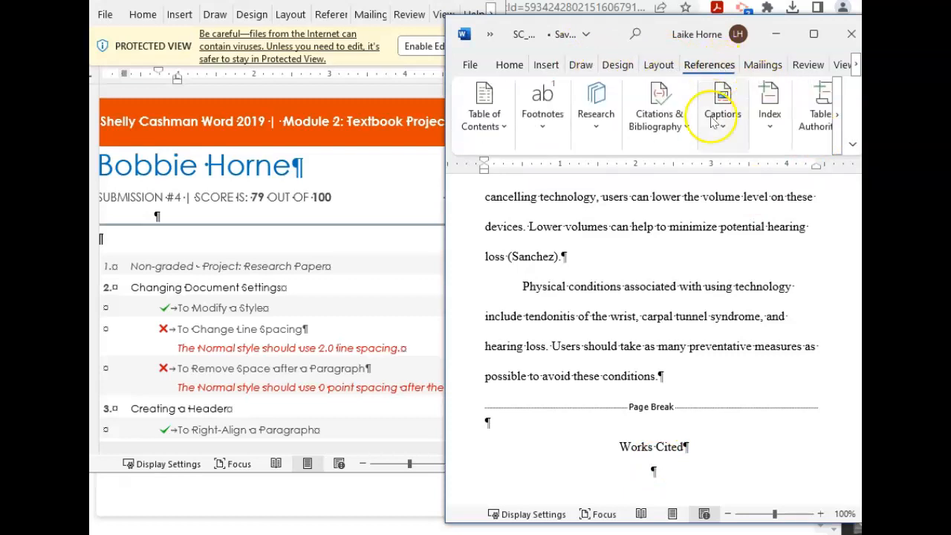
{"action": "left_click", "coordinate": [664, 119]}
{"action": "left_click", "coordinate": [715, 206]}
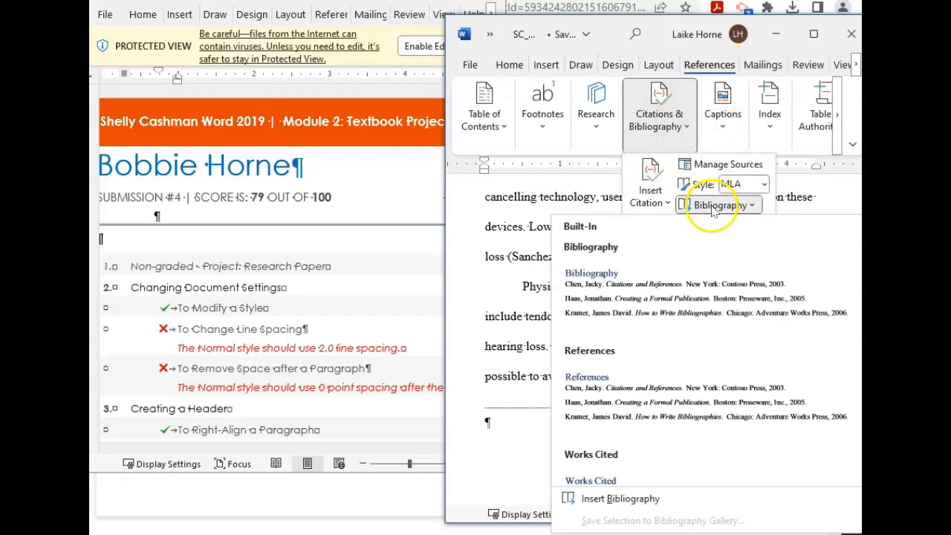
{"action": "left_click", "coordinate": [646, 502]}
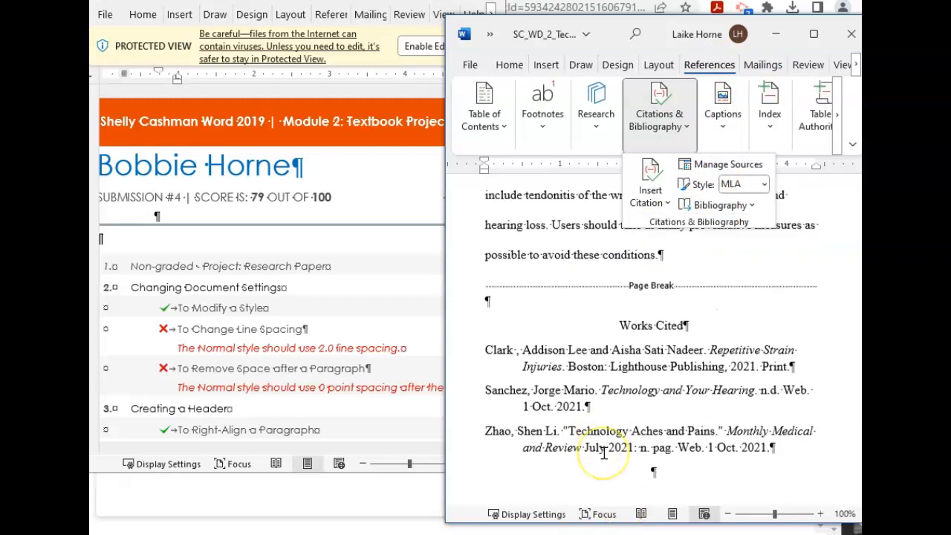
{"action": "scroll", "coordinate": [513, 260], "scroll_direction": "up", "scroll_amount": 5}
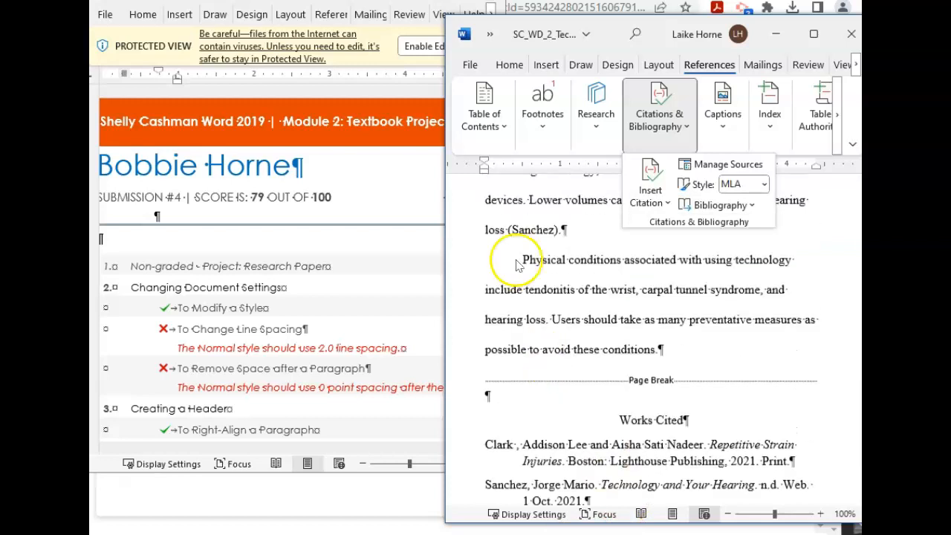
{"action": "scroll", "coordinate": [516, 264], "scroll_direction": "up", "scroll_amount": 5}
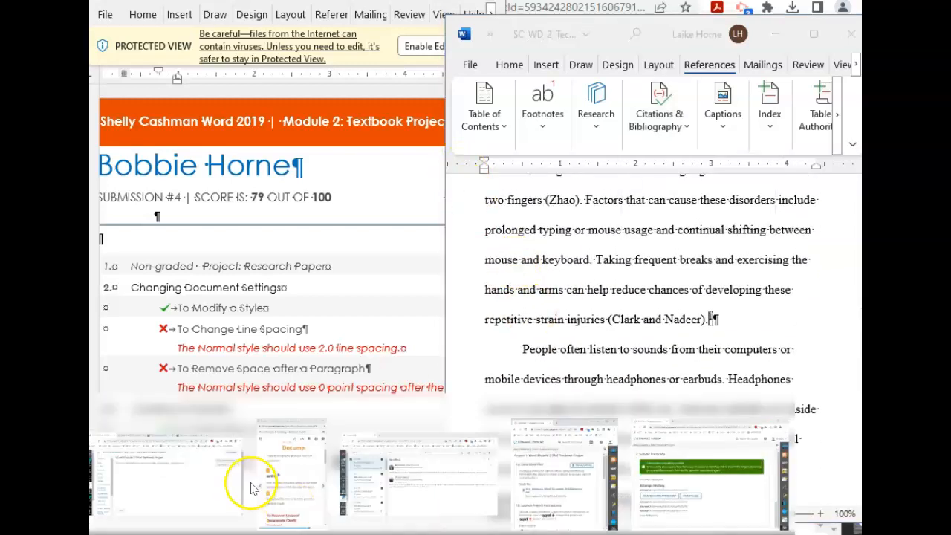
Step: Select the entire research paper and set its line spacing to 2.0
{"action": "left_click", "coordinate": [115, 504]}
{"action": "scroll", "coordinate": [753, 439], "scroll_direction": "down", "scroll_amount": 5}
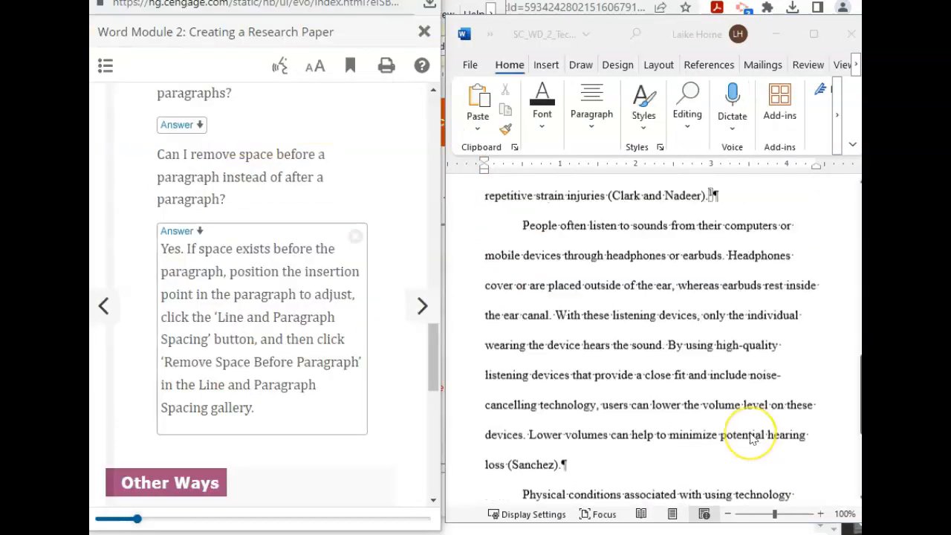
{"action": "left_click", "coordinate": [801, 466]}
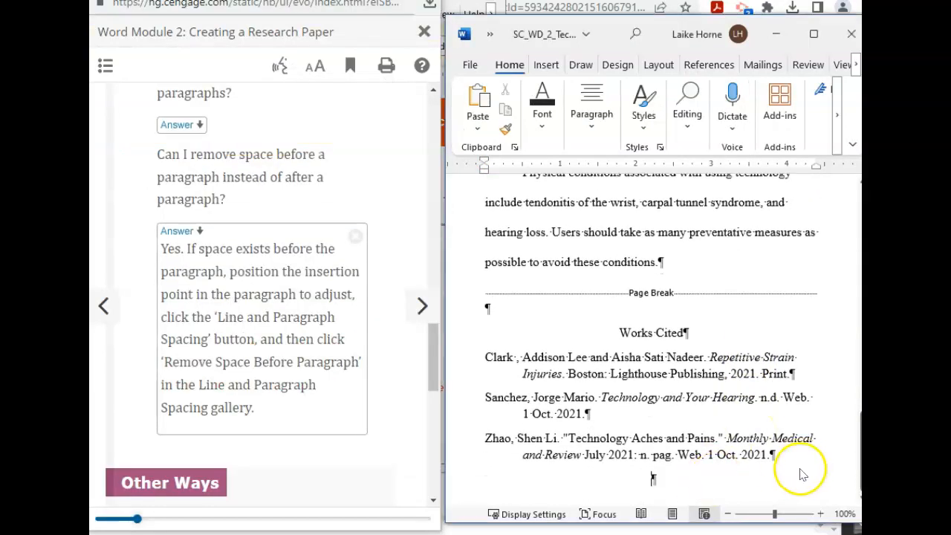
{"action": "left_click_drag", "start_coordinate": [820, 456], "coordinate": [652, 29]}
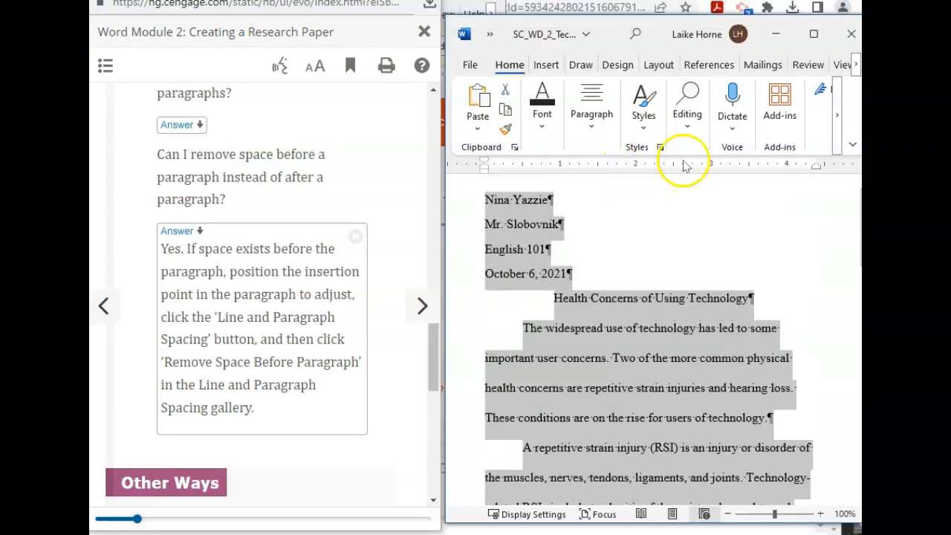
{"action": "left_click", "coordinate": [594, 127]}
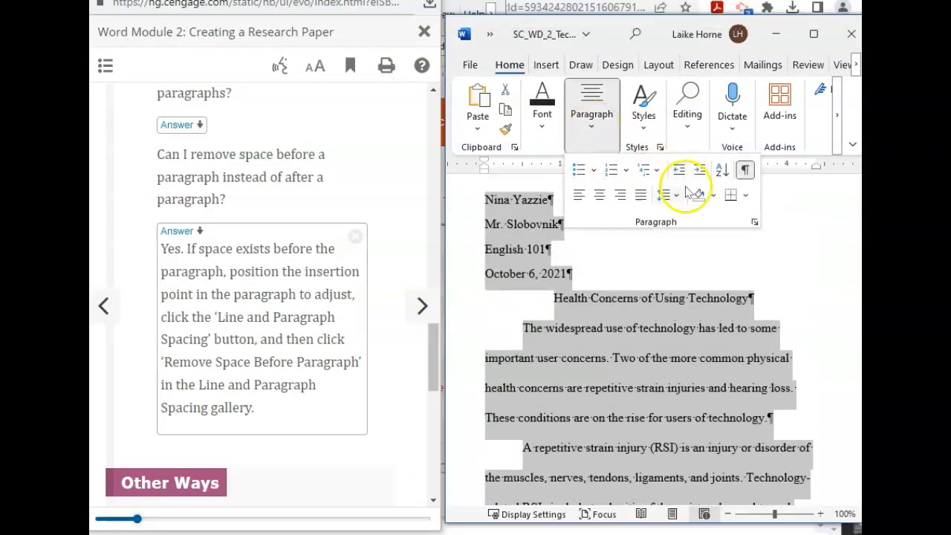
{"action": "left_click", "coordinate": [664, 194]}
{"action": "left_click", "coordinate": [691, 286]}
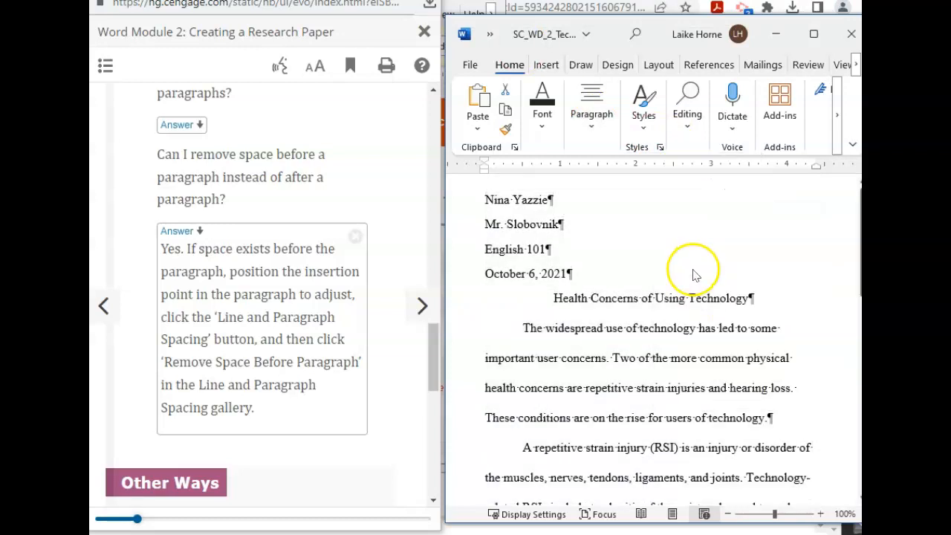
Step: Remove the space after paragraphs throughout the selected document
{"action": "left_click", "coordinate": [588, 117]}
{"action": "left_click", "coordinate": [678, 200]}
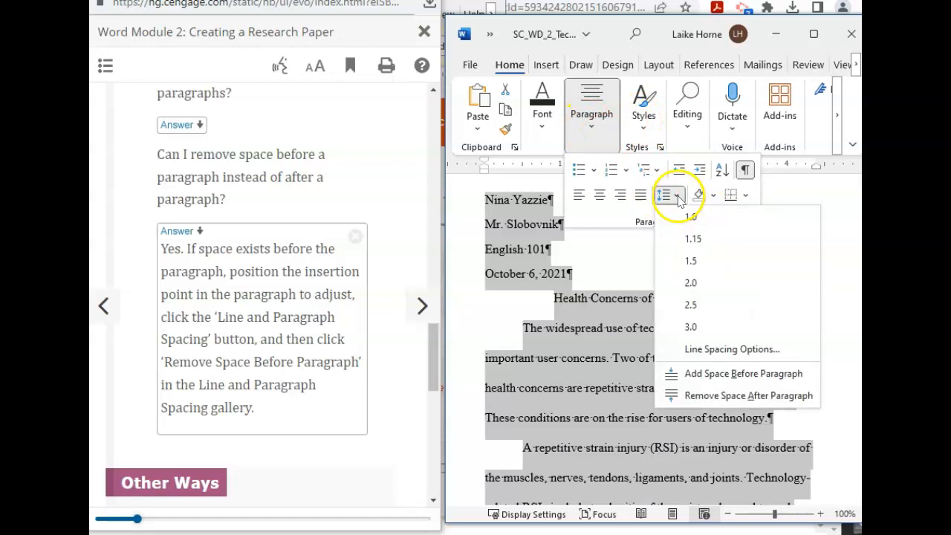
{"action": "left_click", "coordinate": [691, 282]}
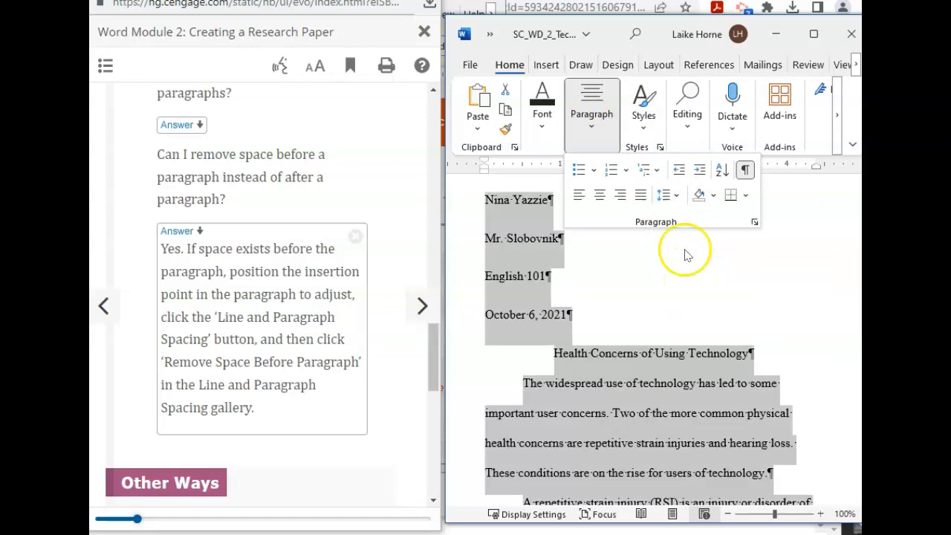
{"action": "left_click", "coordinate": [676, 198]}
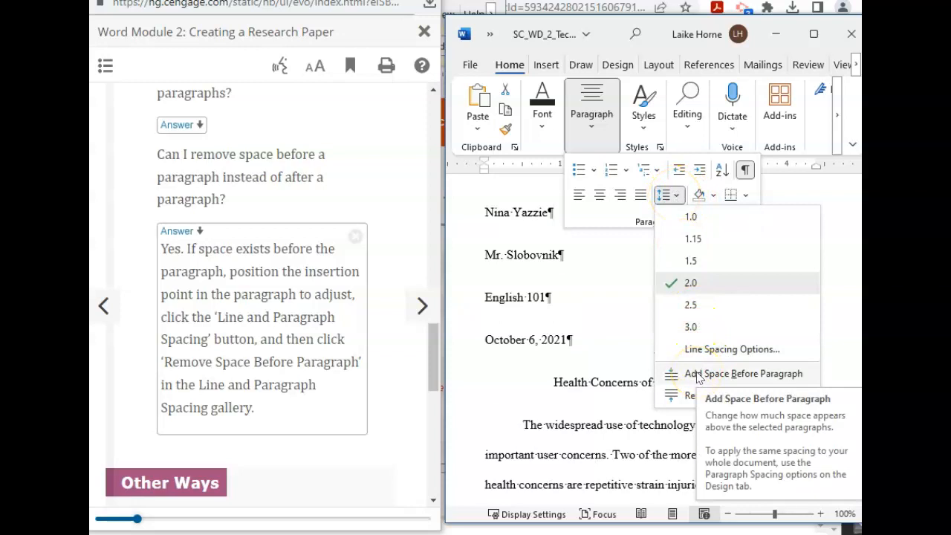
{"action": "left_click", "coordinate": [688, 401]}
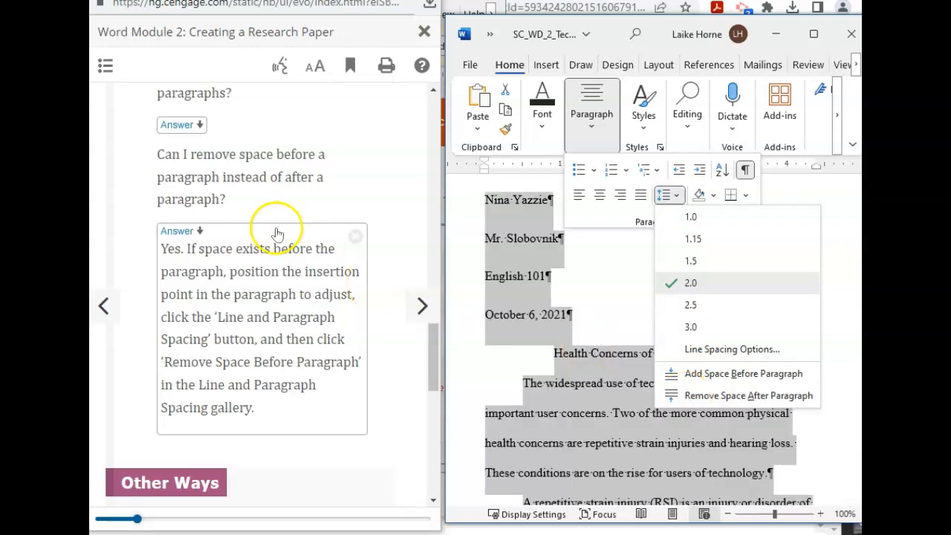
{"action": "scroll", "coordinate": [276, 227], "scroll_direction": "up", "scroll_amount": 5}
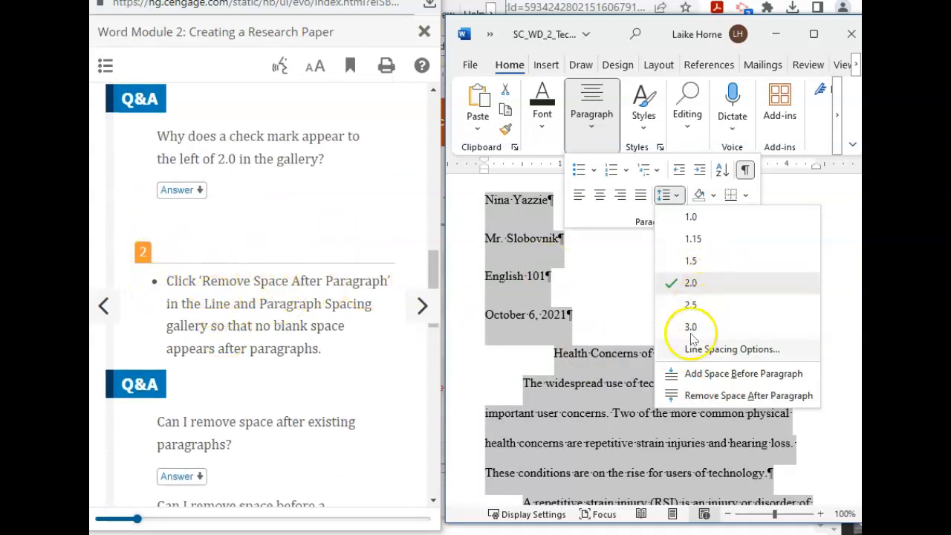
{"action": "left_click", "coordinate": [730, 395]}
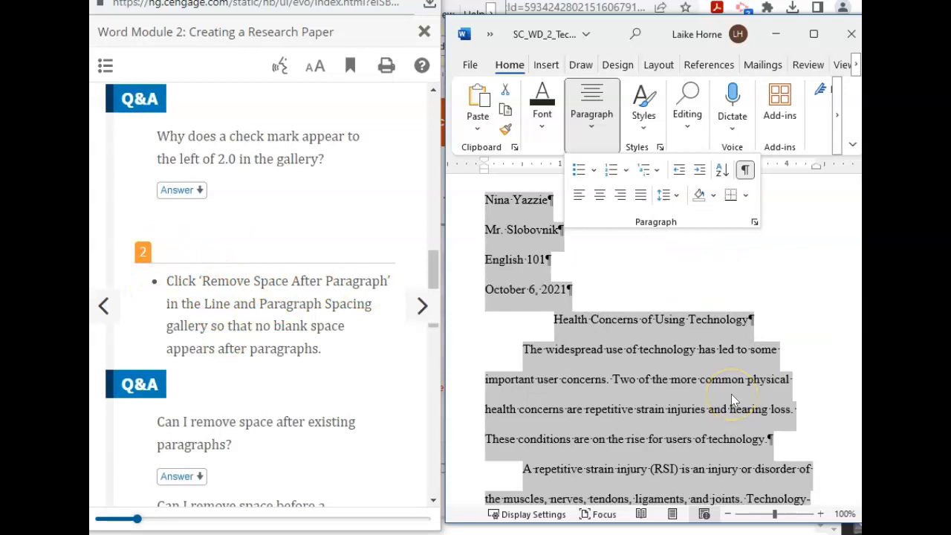
Step: Clear the full-document selection and scroll down through the paper
{"action": "right_click", "coordinate": [579, 327]}
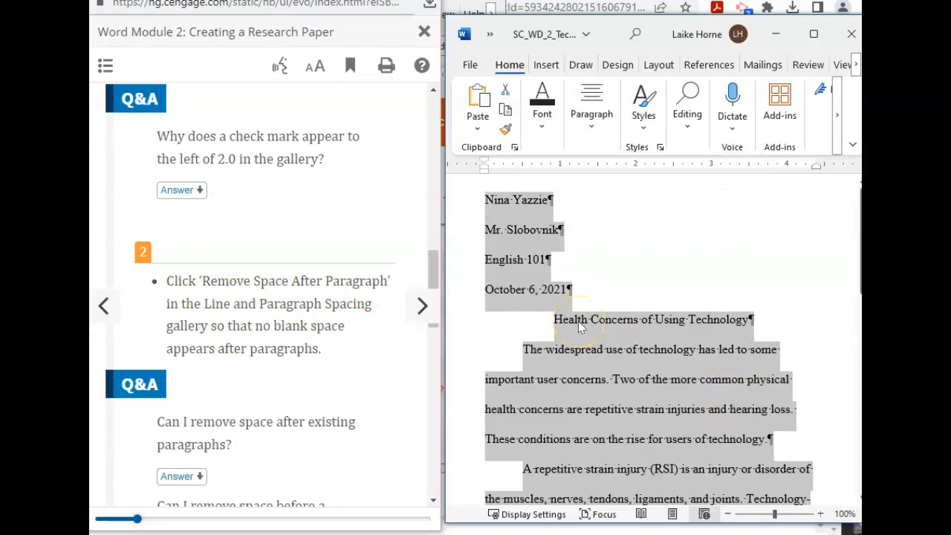
{"action": "left_click", "coordinate": [821, 260]}
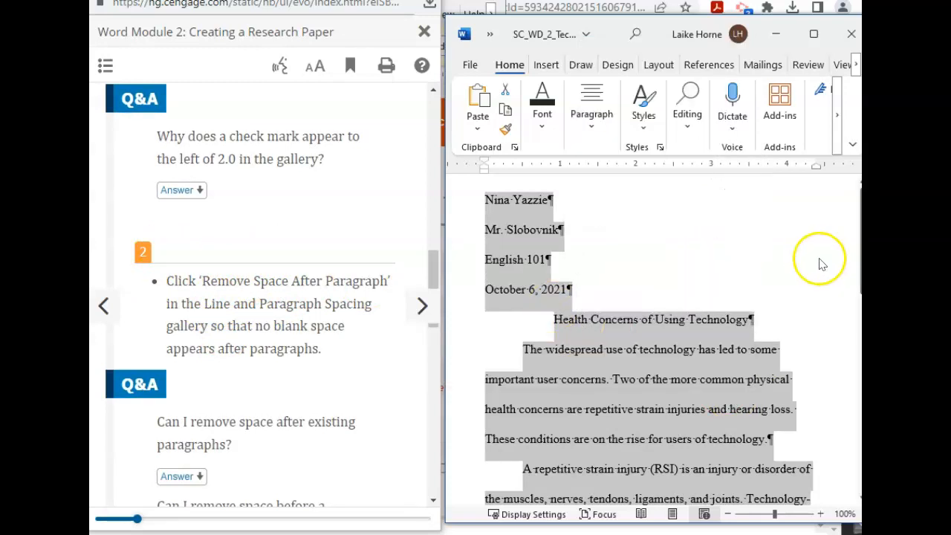
{"action": "left_click", "coordinate": [819, 258]}
{"action": "scroll", "coordinate": [596, 428], "scroll_direction": "down", "scroll_amount": 6}
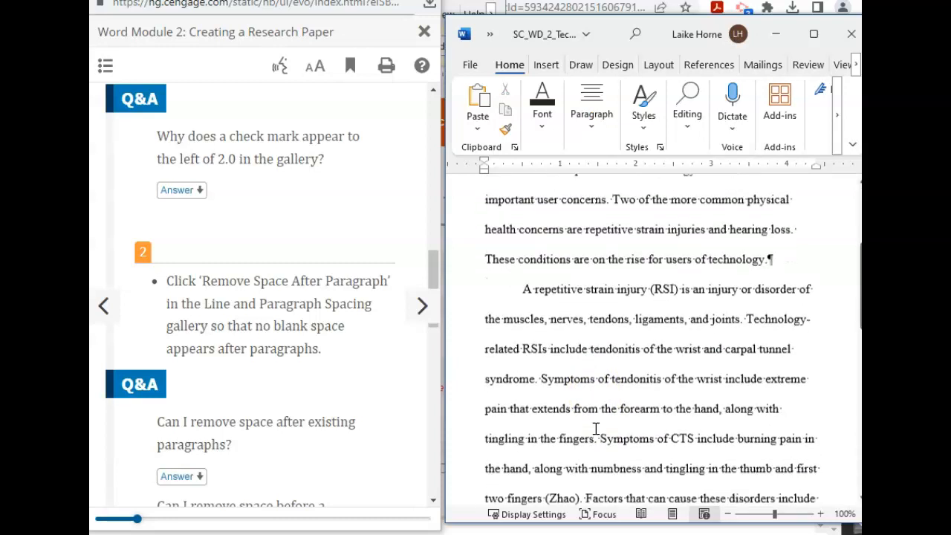
{"action": "scroll", "coordinate": [595, 428], "scroll_direction": "down", "scroll_amount": 6}
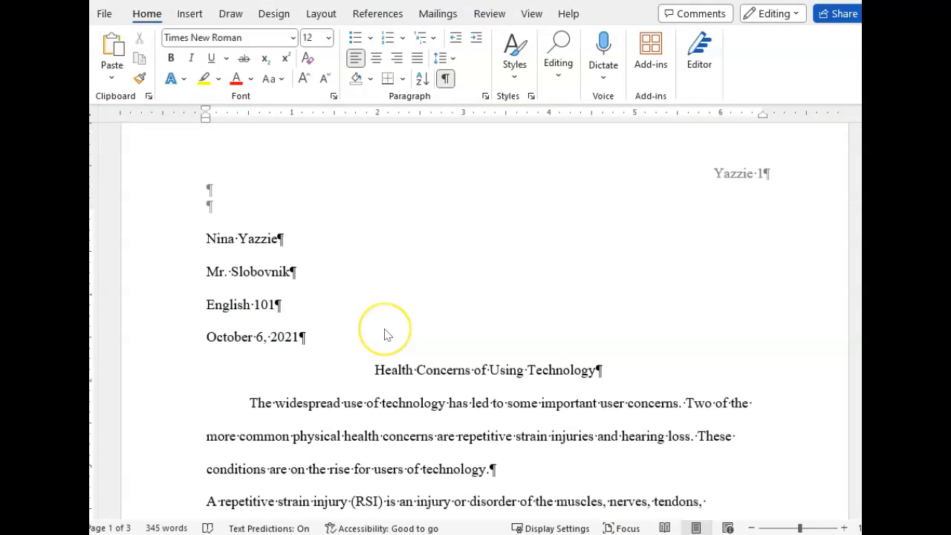
{"action": "scroll", "coordinate": [382, 328], "scroll_direction": "down", "scroll_amount": 2}
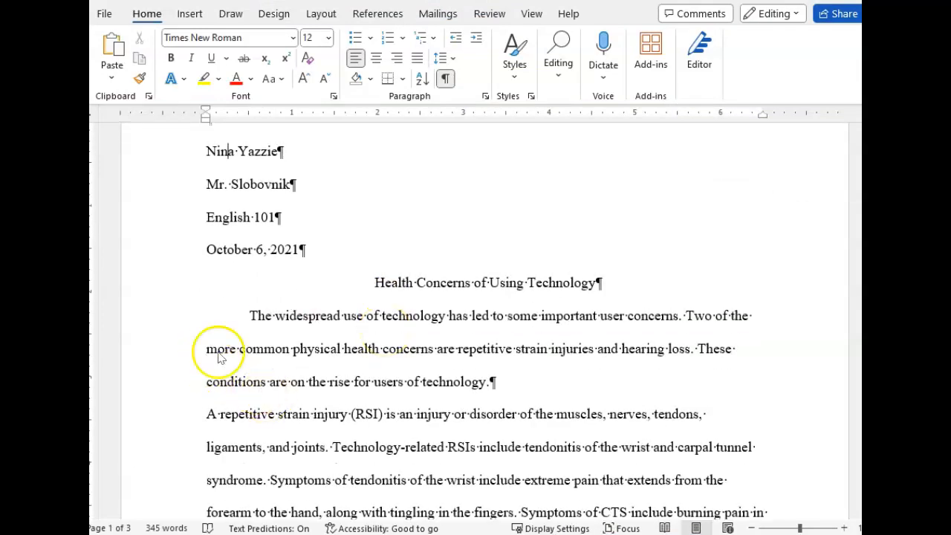
Step: Restore the 0.5-inch first-line indent on the 'A repetitive strain injury' paragraph
{"action": "left_click", "coordinate": [202, 411]}
{"action": "left_click_drag", "start_coordinate": [206, 111], "coordinate": [250, 119]}
{"action": "scroll", "coordinate": [319, 379], "scroll_direction": "down", "scroll_amount": 3}
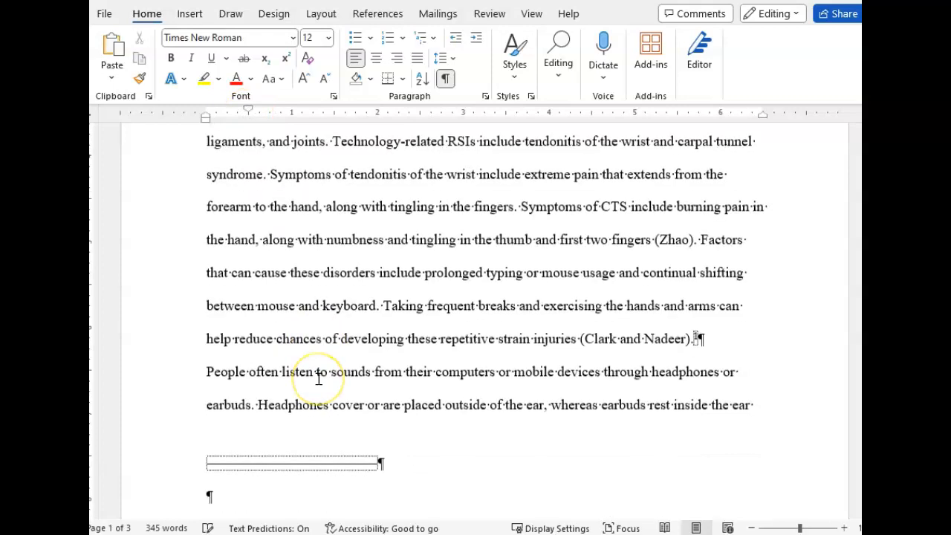
{"action": "scroll", "coordinate": [319, 379], "scroll_direction": "down", "scroll_amount": 3}
{"action": "scroll", "coordinate": [319, 379], "scroll_direction": "down", "scroll_amount": 3}
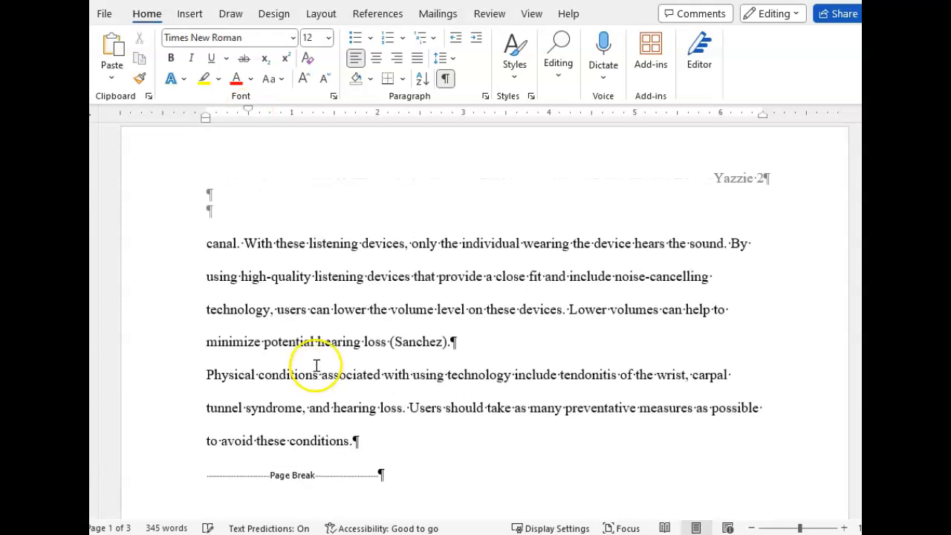
{"action": "left_click", "coordinate": [206, 378]}
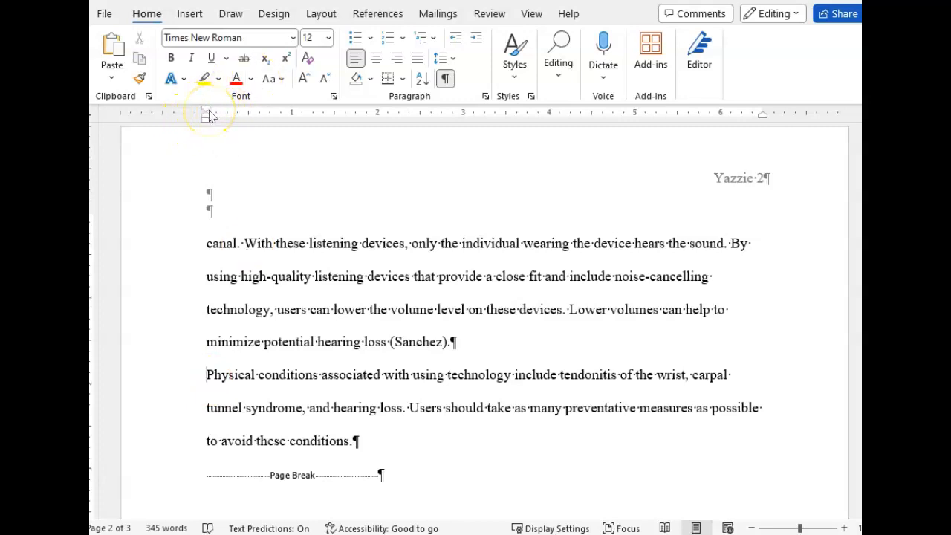
Step: Indent the first line of the Physical conditions paragraph by 0.5 inch
{"action": "left_click_drag", "start_coordinate": [206, 112], "coordinate": [248, 114]}
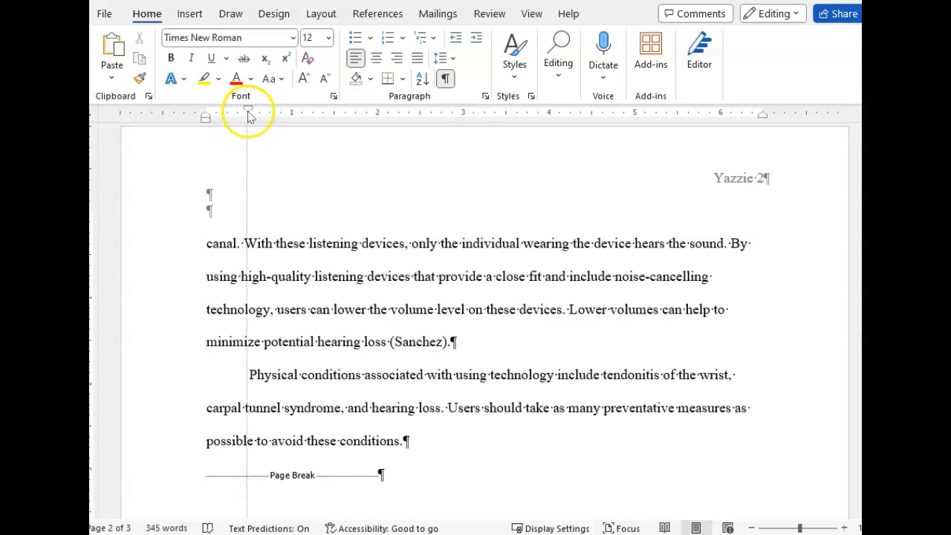
{"action": "scroll", "coordinate": [164, 376], "scroll_direction": "up", "scroll_amount": 3}
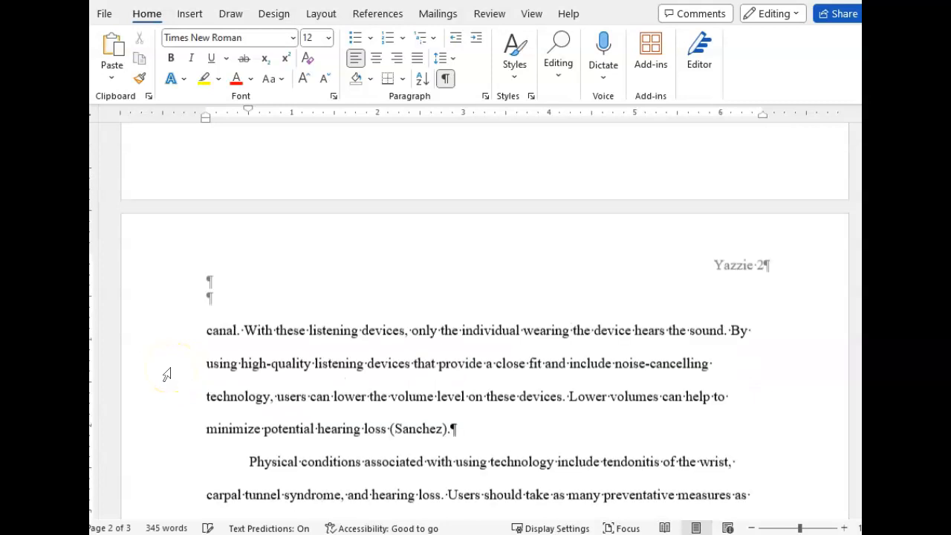
{"action": "scroll", "coordinate": [178, 401], "scroll_direction": "up", "scroll_amount": 10}
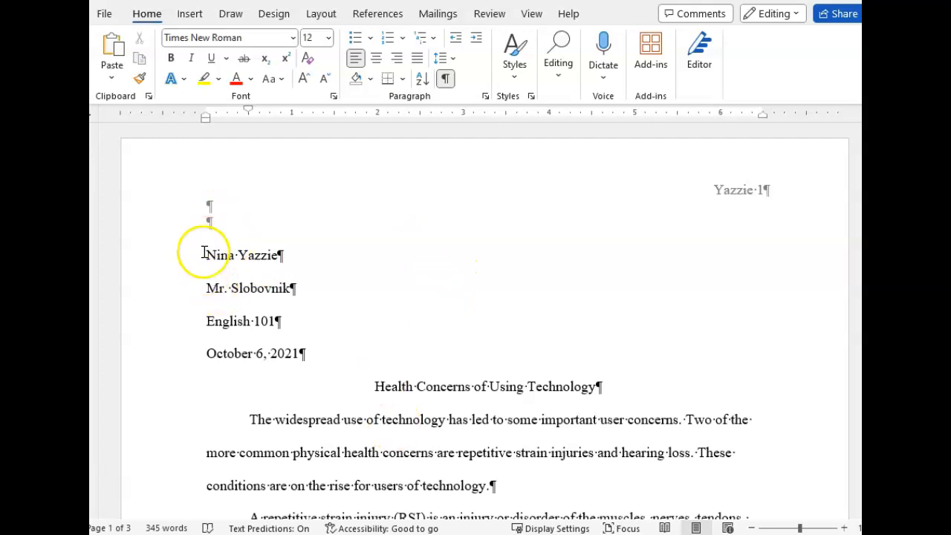
Step: Double-space the paper from the heading block through page 2, with 0 pt before and after
{"action": "left_click_drag", "start_coordinate": [207, 255], "coordinate": [427, 156]}
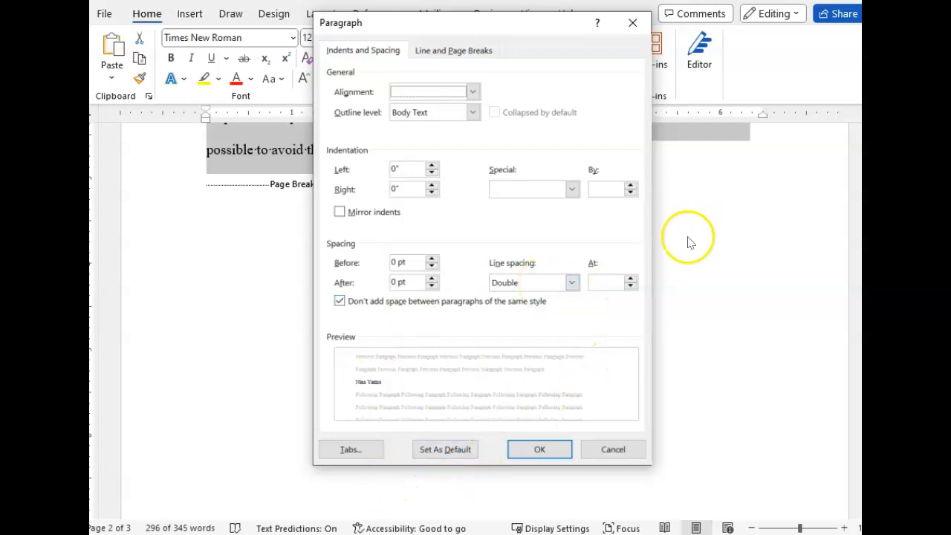
{"action": "left_click", "coordinate": [518, 448]}
{"action": "scroll", "coordinate": [376, 260], "scroll_direction": "up", "scroll_amount": 10}
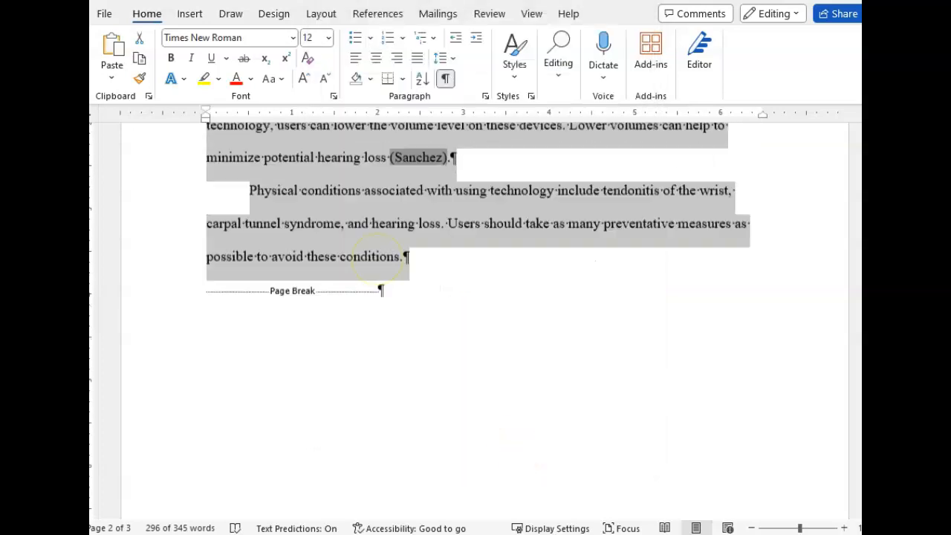
{"action": "scroll", "coordinate": [371, 297], "scroll_direction": "up", "scroll_amount": 15}
{"action": "left_click", "coordinate": [370, 252]}
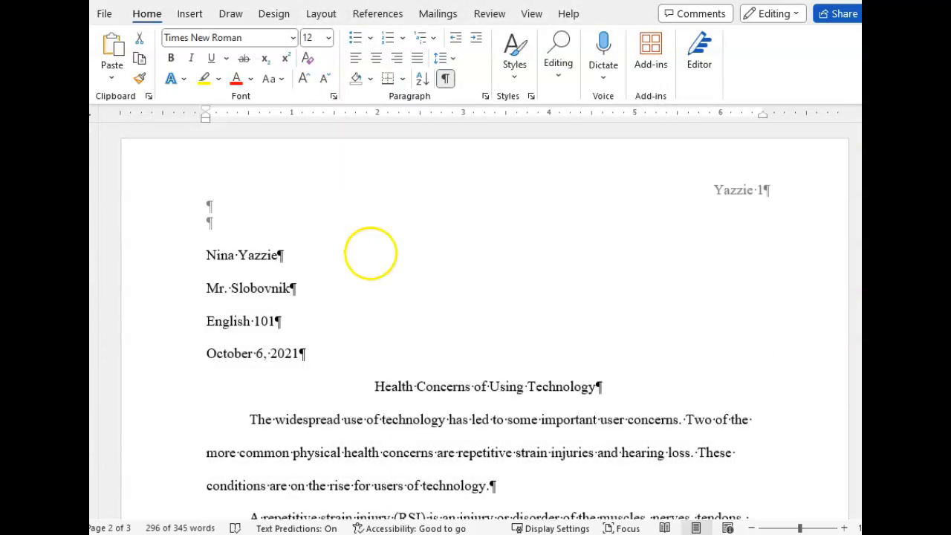
Step: Check the first body paragraph's indent, then review the graded report's red notes
{"action": "left_click", "coordinate": [223, 419]}
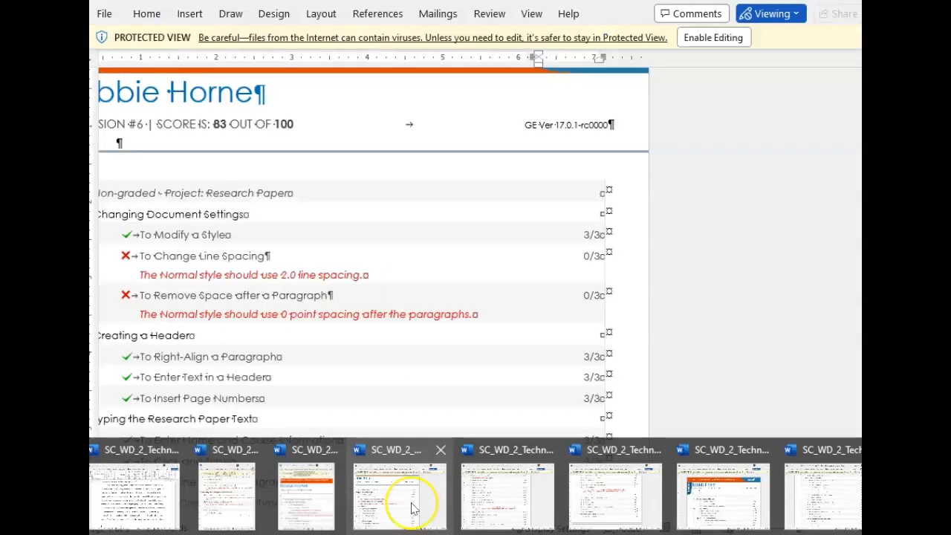
{"action": "left_click", "coordinate": [412, 505]}
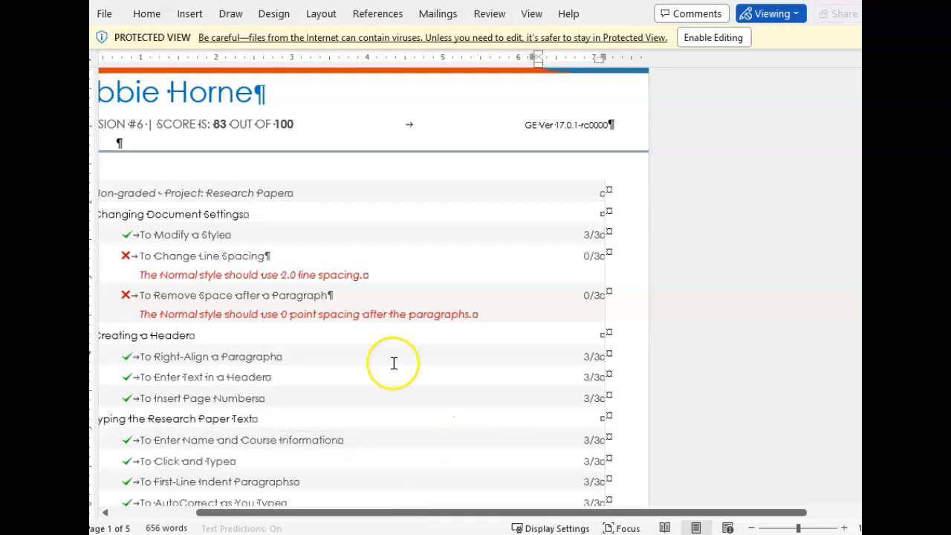
{"action": "scroll", "coordinate": [393, 363], "scroll_direction": "down", "scroll_amount": 5}
{"action": "scroll", "coordinate": [393, 363], "scroll_direction": "down", "scroll_amount": 5}
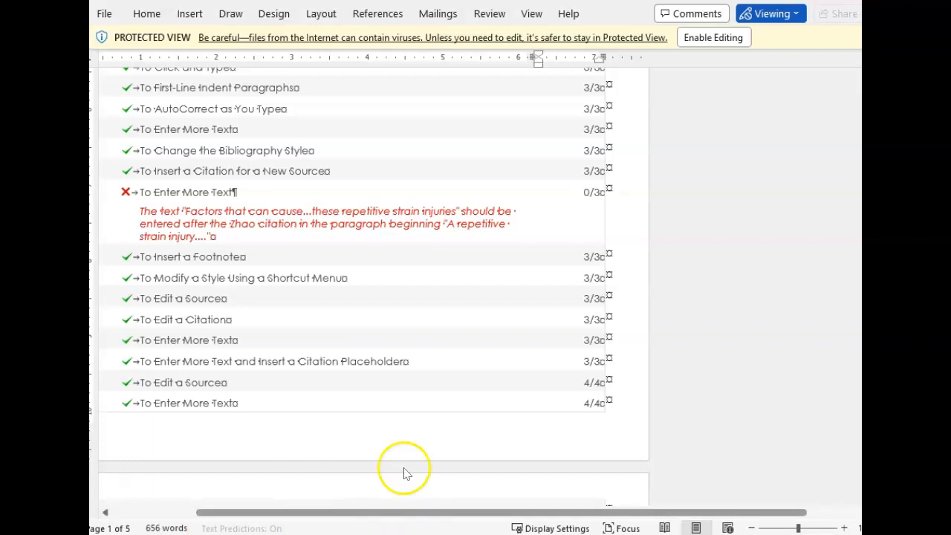
{"action": "mouse_move", "coordinate": [340, 534]}
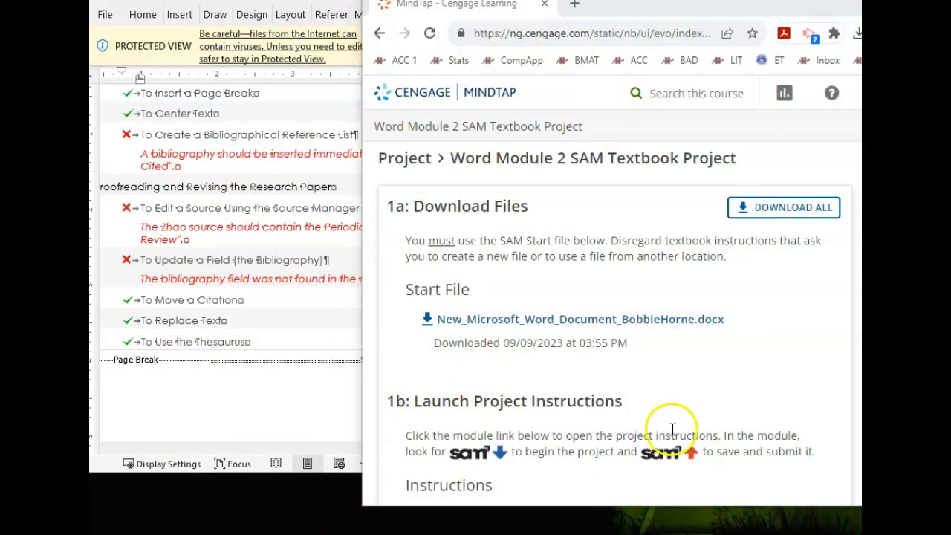
Step: Set Word aside and open the Word Module 2: Creating a Research Paper instructions in MindTap
{"action": "scroll", "coordinate": [642, 371], "scroll_direction": "down", "scroll_amount": 2}
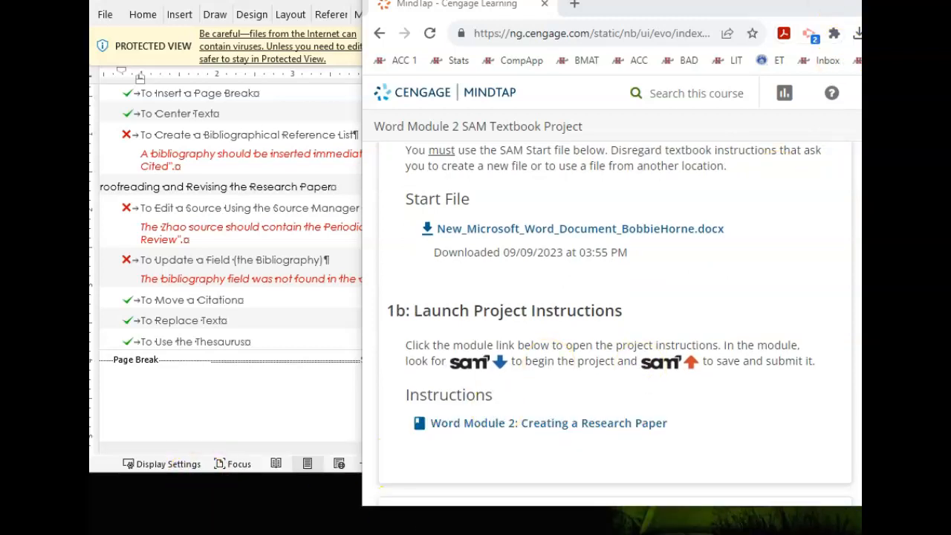
{"action": "key", "text": "alt+Tab"}
{"action": "key", "text": "alt+F4"}
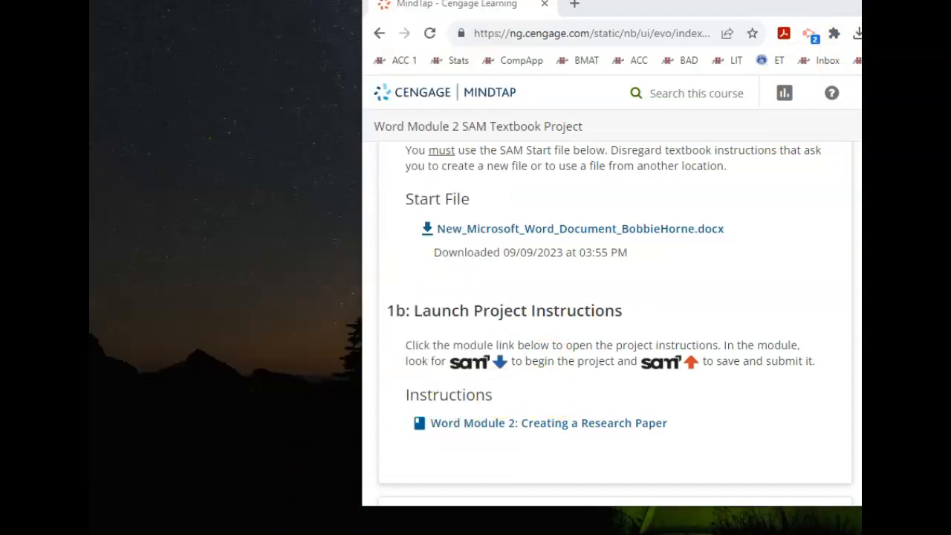
{"action": "left_click", "coordinate": [101, 512]}
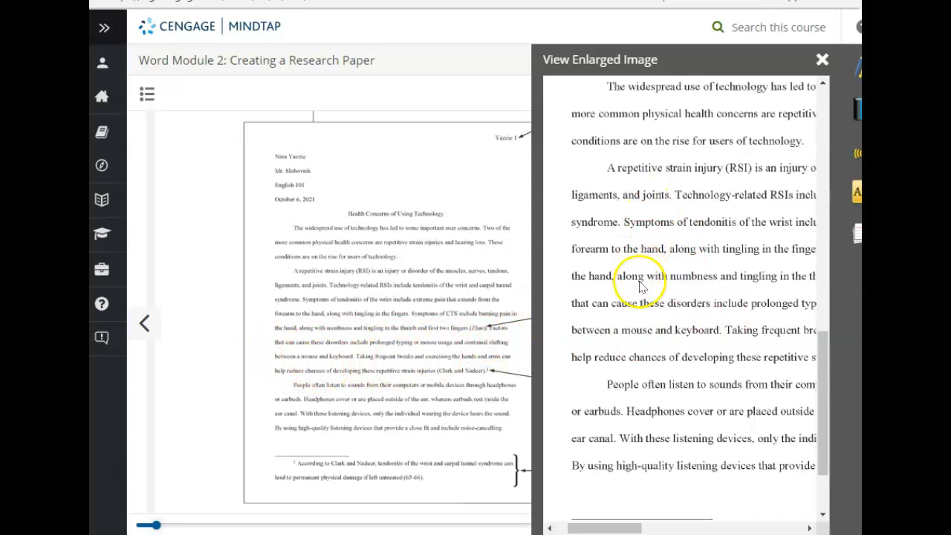
Step: Review the enlarged sample paper's Zhao paragraph and footnote, then return to the Word paper
{"action": "scroll", "coordinate": [765, 335], "scroll_direction": "right", "scroll_amount": 3}
{"action": "scroll", "coordinate": [757, 335], "scroll_direction": "left", "scroll_amount": 3}
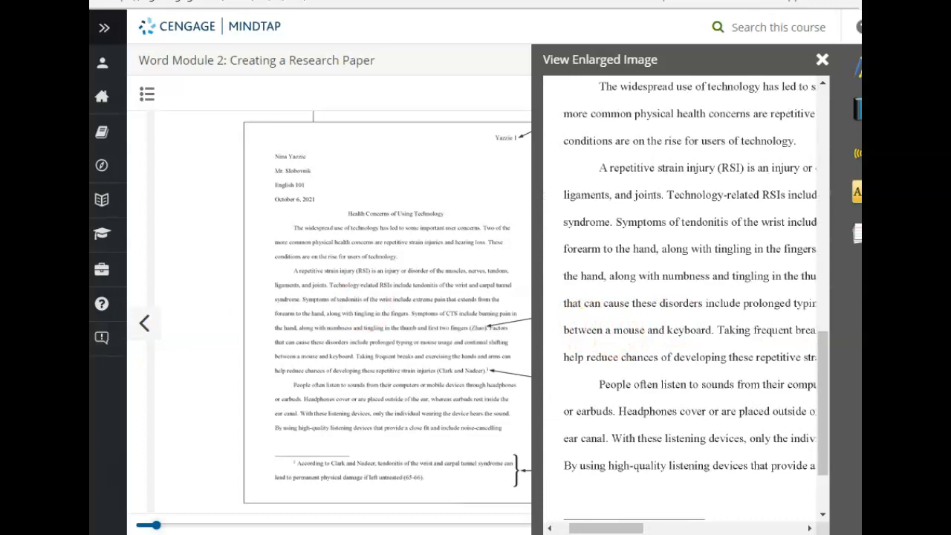
{"action": "scroll", "coordinate": [675, 381], "scroll_direction": "down", "scroll_amount": 3}
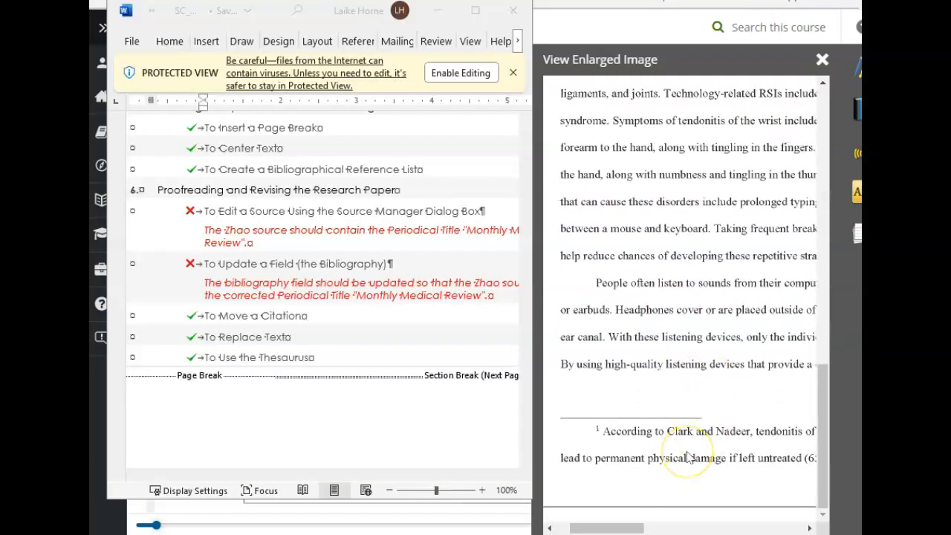
{"action": "left_click", "coordinate": [820, 478]}
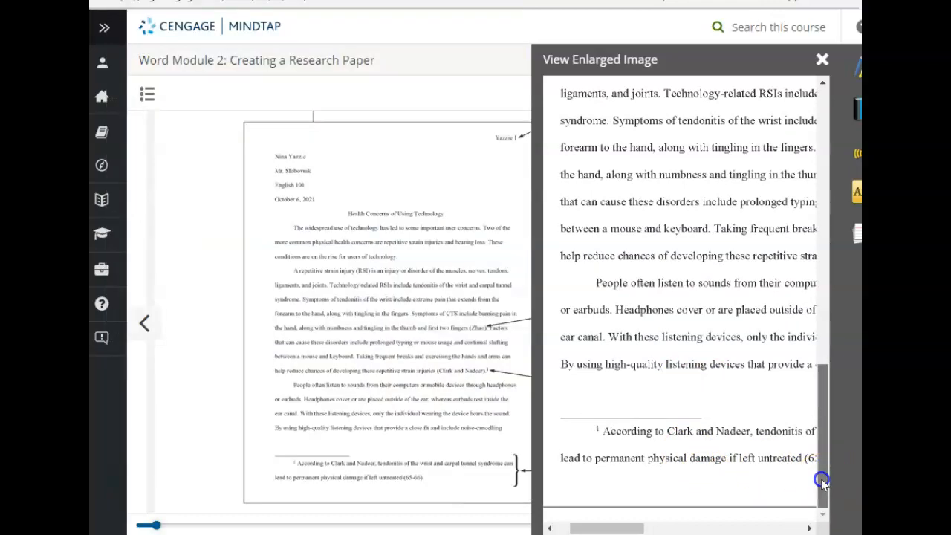
{"action": "left_click_drag", "start_coordinate": [820, 478], "coordinate": [821, 449]}
{"action": "scroll", "coordinate": [824, 483], "scroll_direction": "up", "scroll_amount": 2}
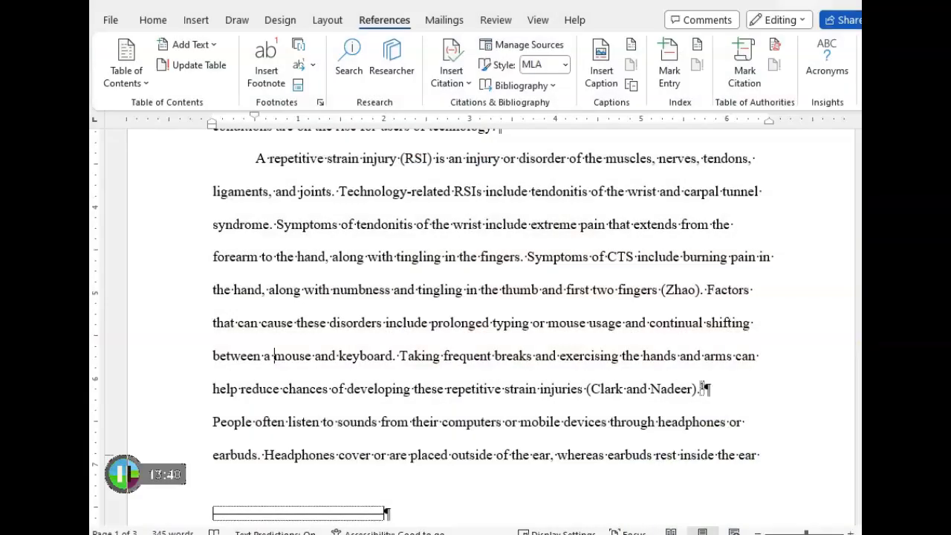
{"action": "left_click", "coordinate": [676, 283]}
{"action": "left_click", "coordinate": [702, 302]}
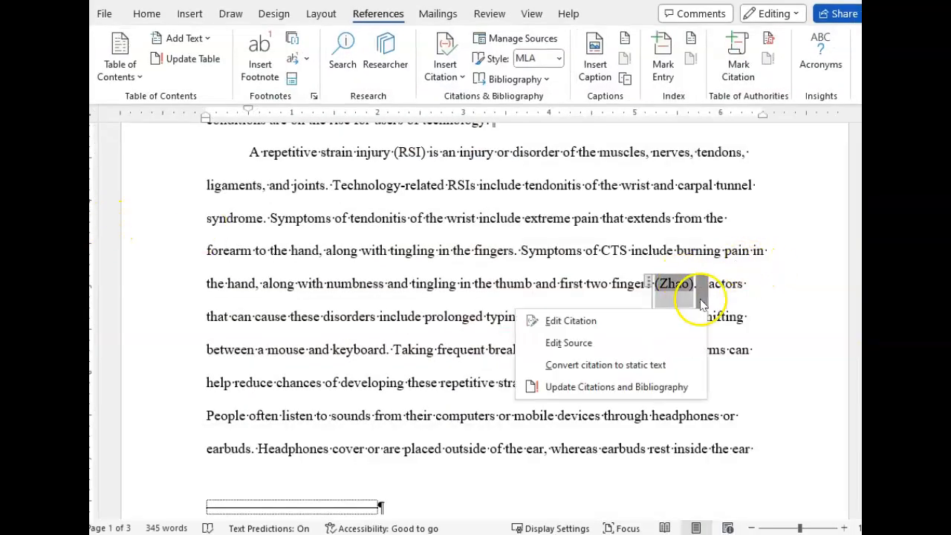
{"action": "left_click", "coordinate": [555, 342]}
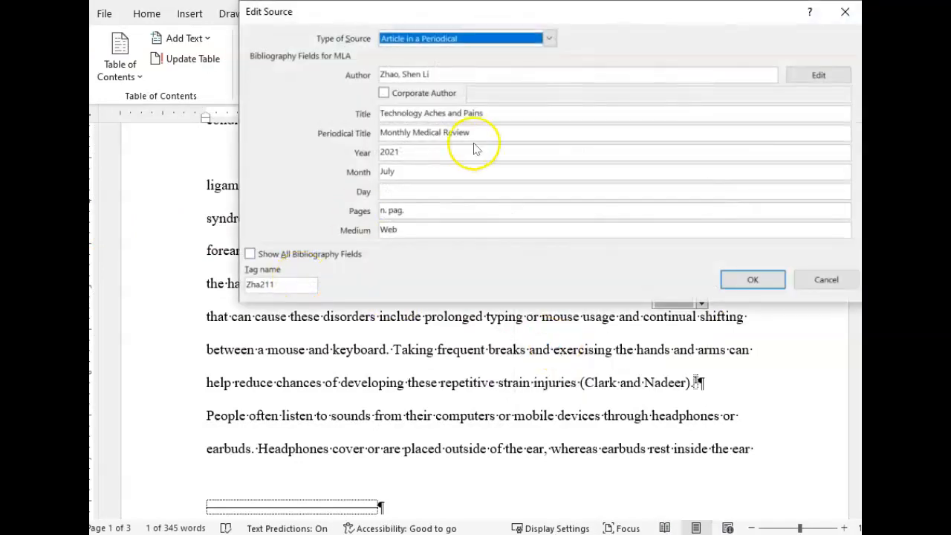
{"action": "left_click", "coordinate": [420, 136]}
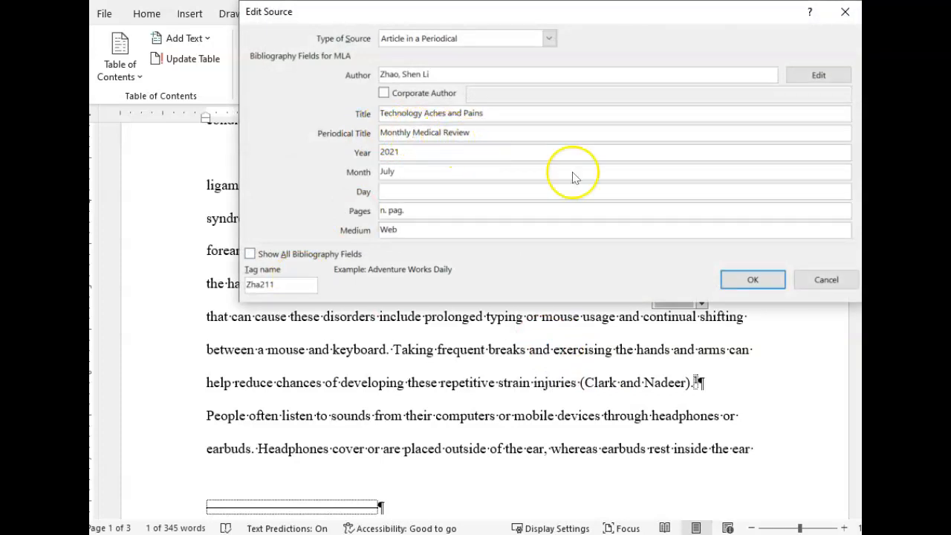
{"action": "left_click", "coordinate": [728, 283]}
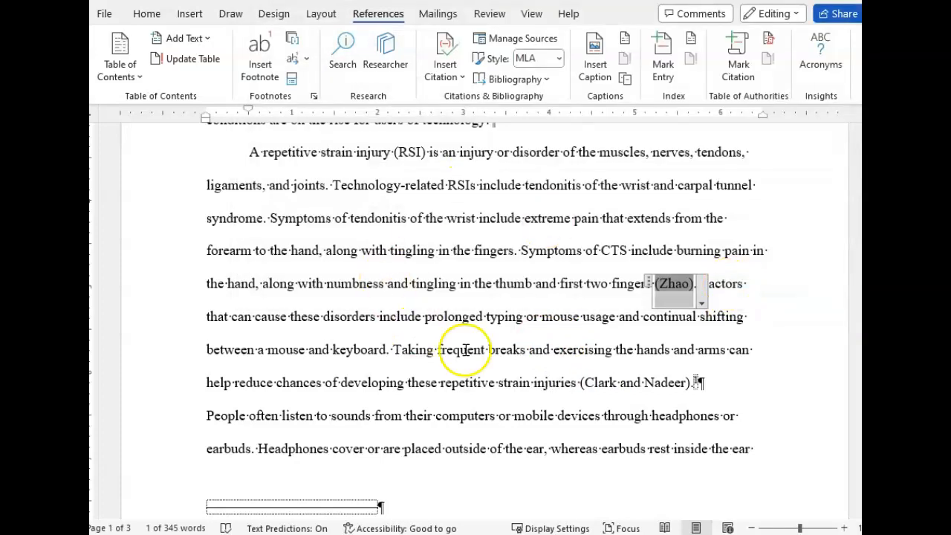
{"action": "scroll", "coordinate": [422, 424], "scroll_direction": "down", "scroll_amount": 1}
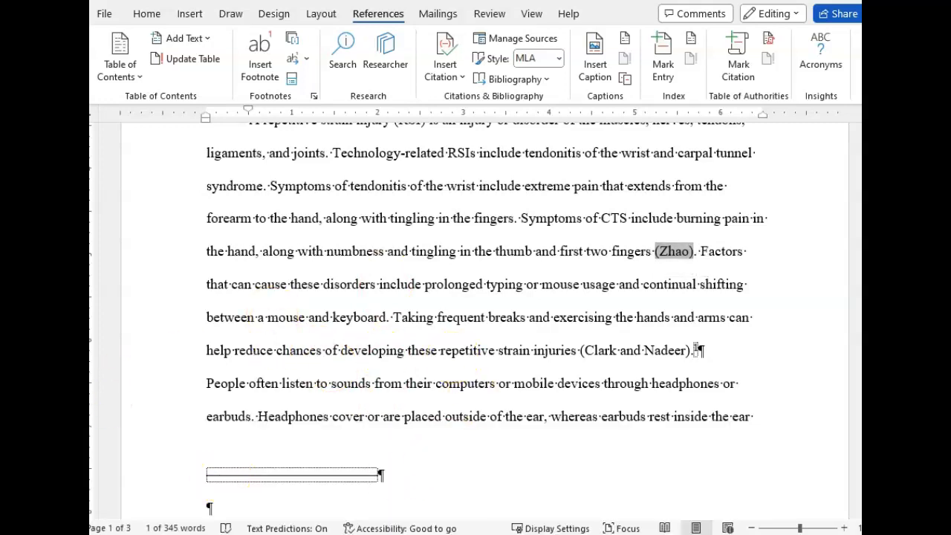
{"action": "scroll", "coordinate": [292, 297], "scroll_direction": "up", "scroll_amount": 2}
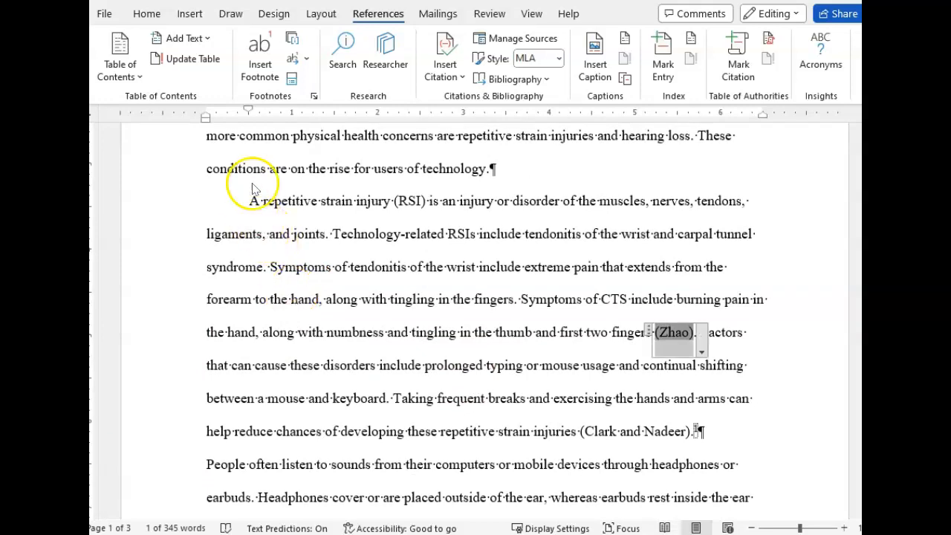
{"action": "scroll", "coordinate": [289, 442], "scroll_direction": "up", "scroll_amount": 7}
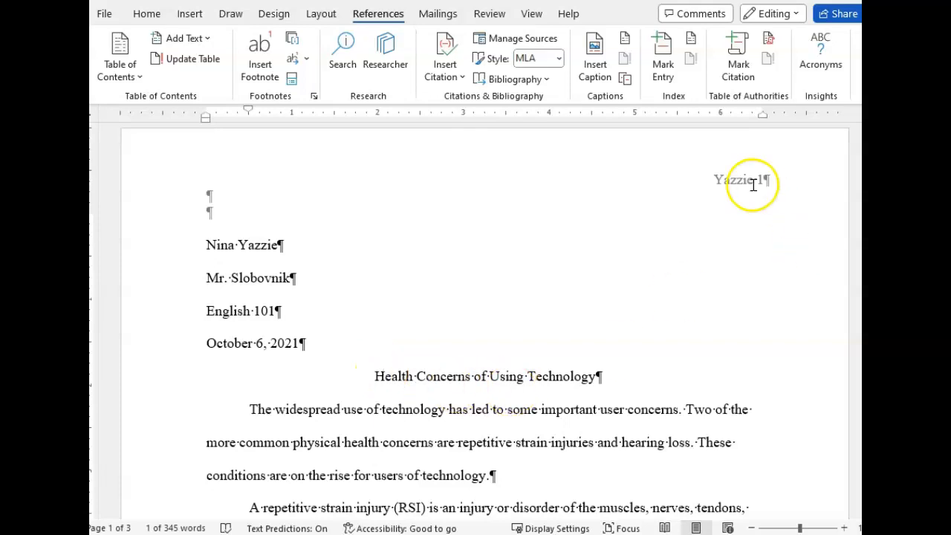
{"action": "scroll", "coordinate": [700, 324], "scroll_direction": "down", "scroll_amount": 2}
{"action": "scroll", "coordinate": [702, 324], "scroll_direction": "down", "scroll_amount": 10}
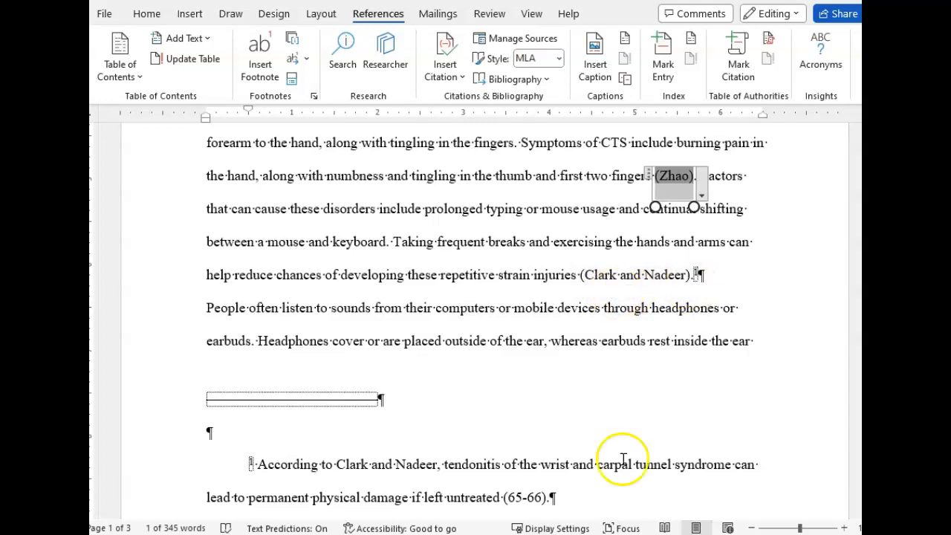
{"action": "scroll", "coordinate": [584, 441], "scroll_direction": "down", "scroll_amount": 20}
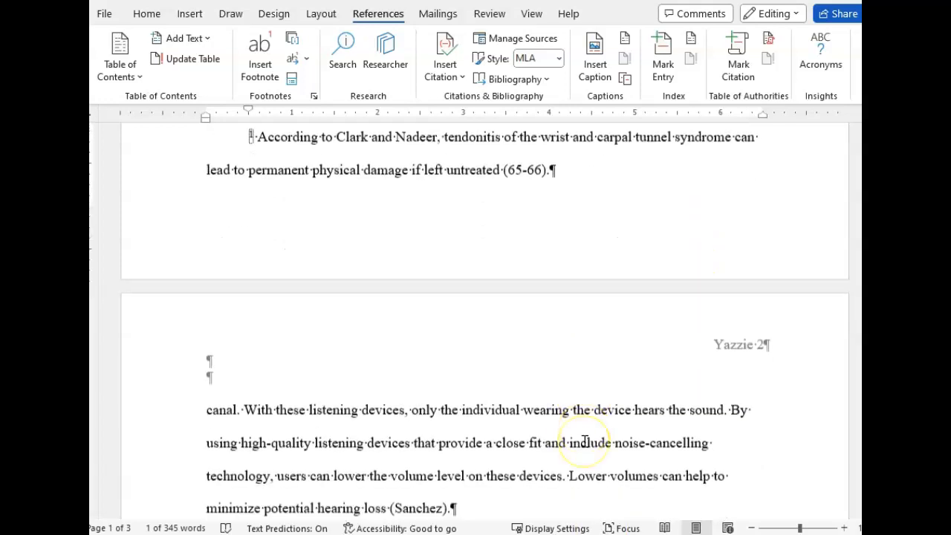
{"action": "scroll", "coordinate": [585, 441], "scroll_direction": "up", "scroll_amount": 10}
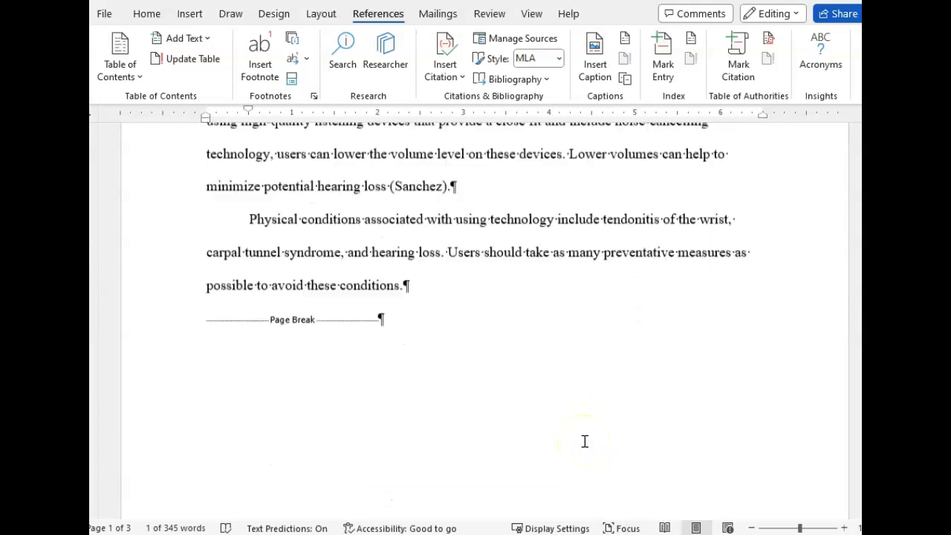